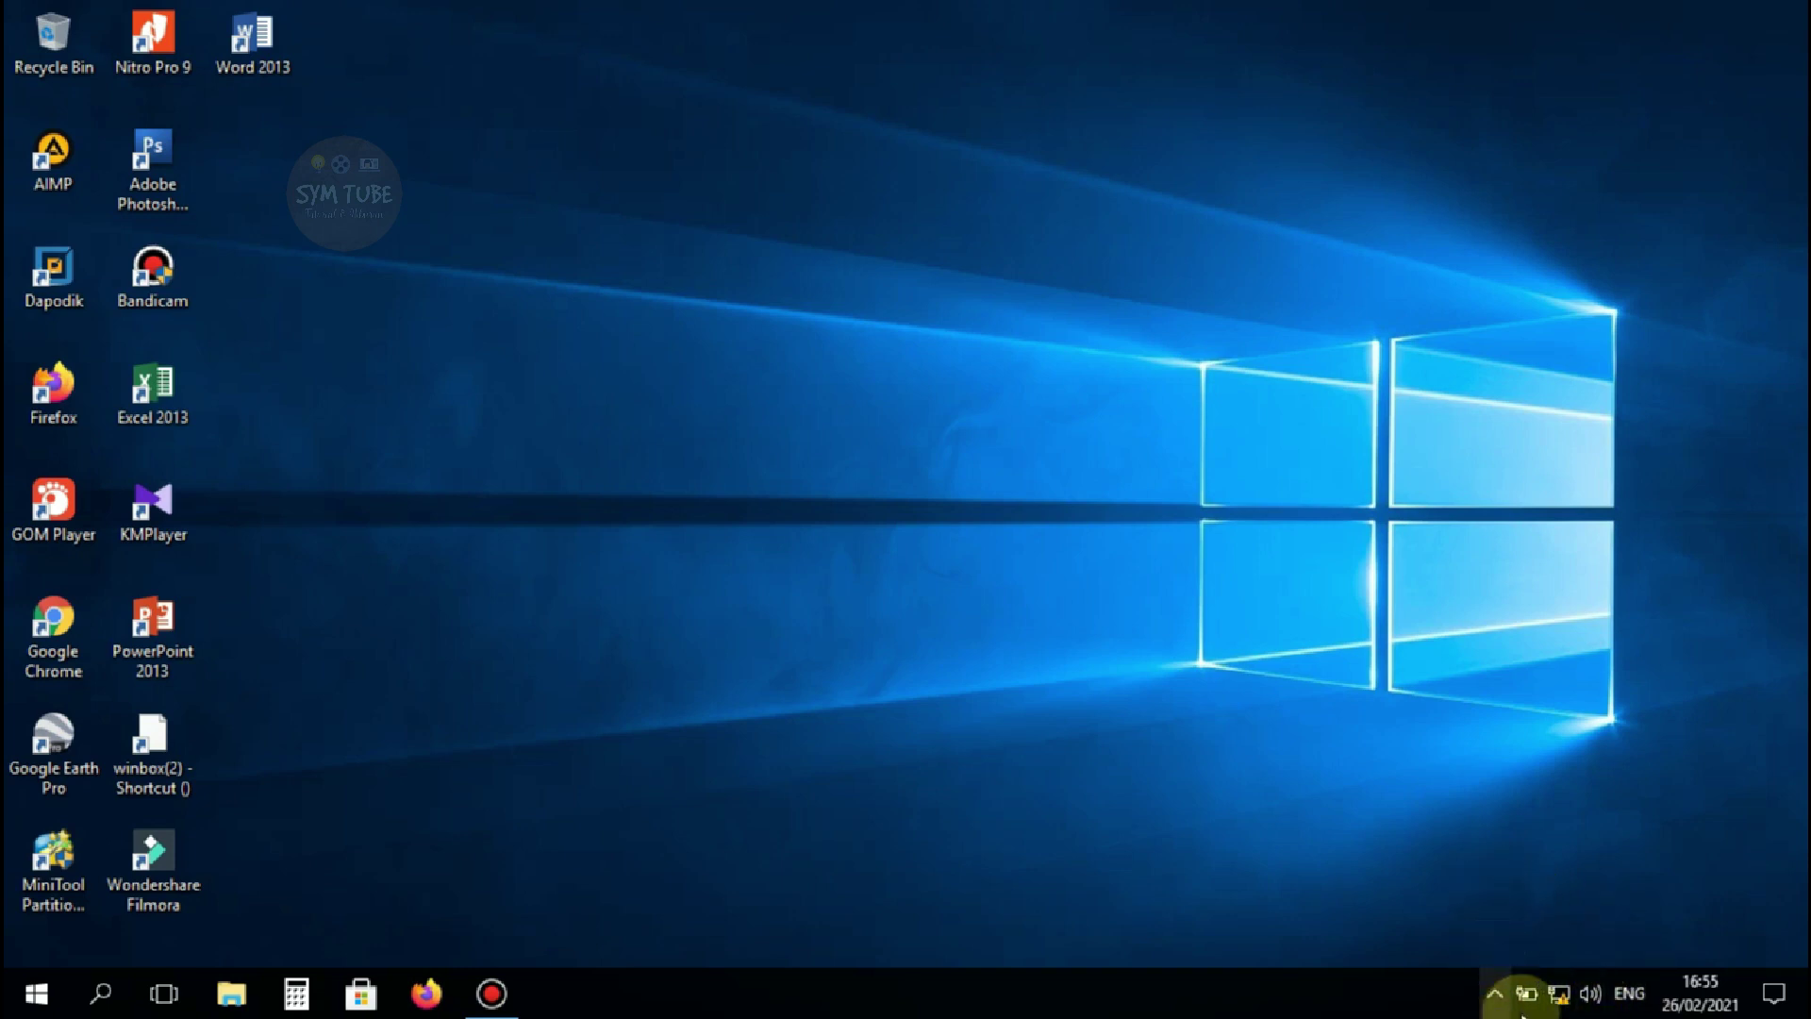
# Launch Firefox from its taskbar icon
pyautogui.click(426, 993)
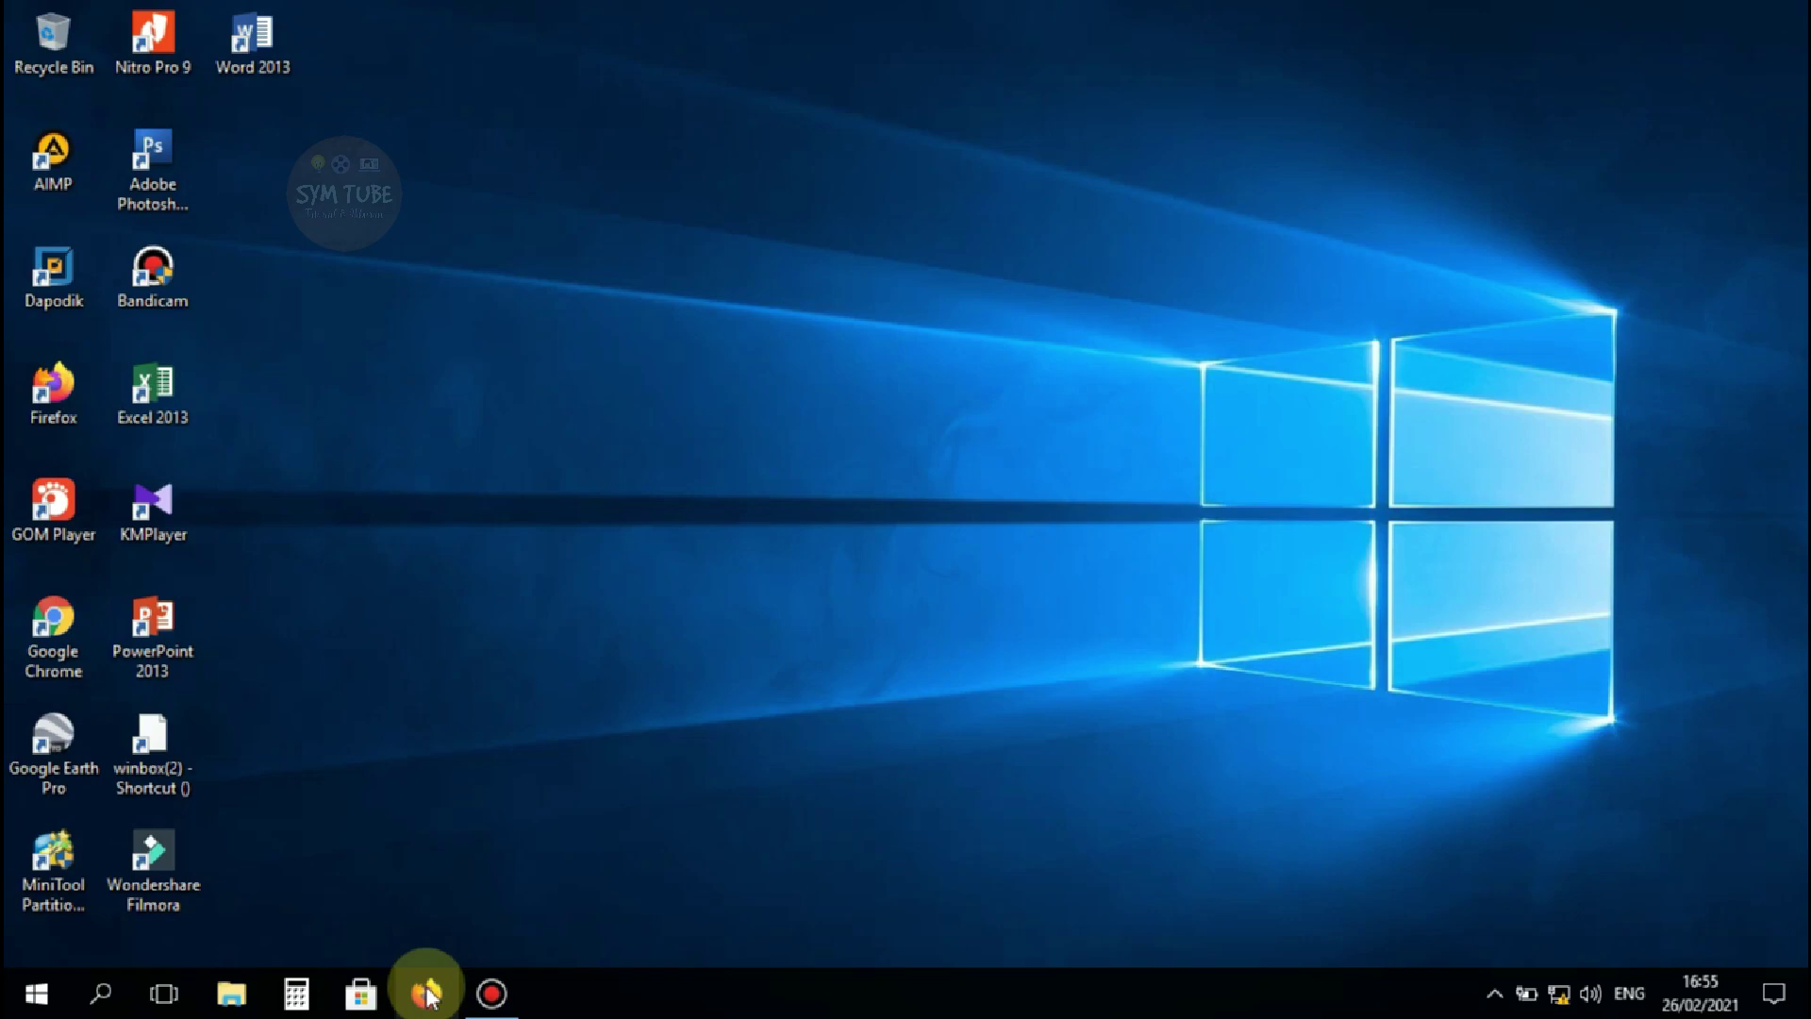
pyautogui.click(427, 992)
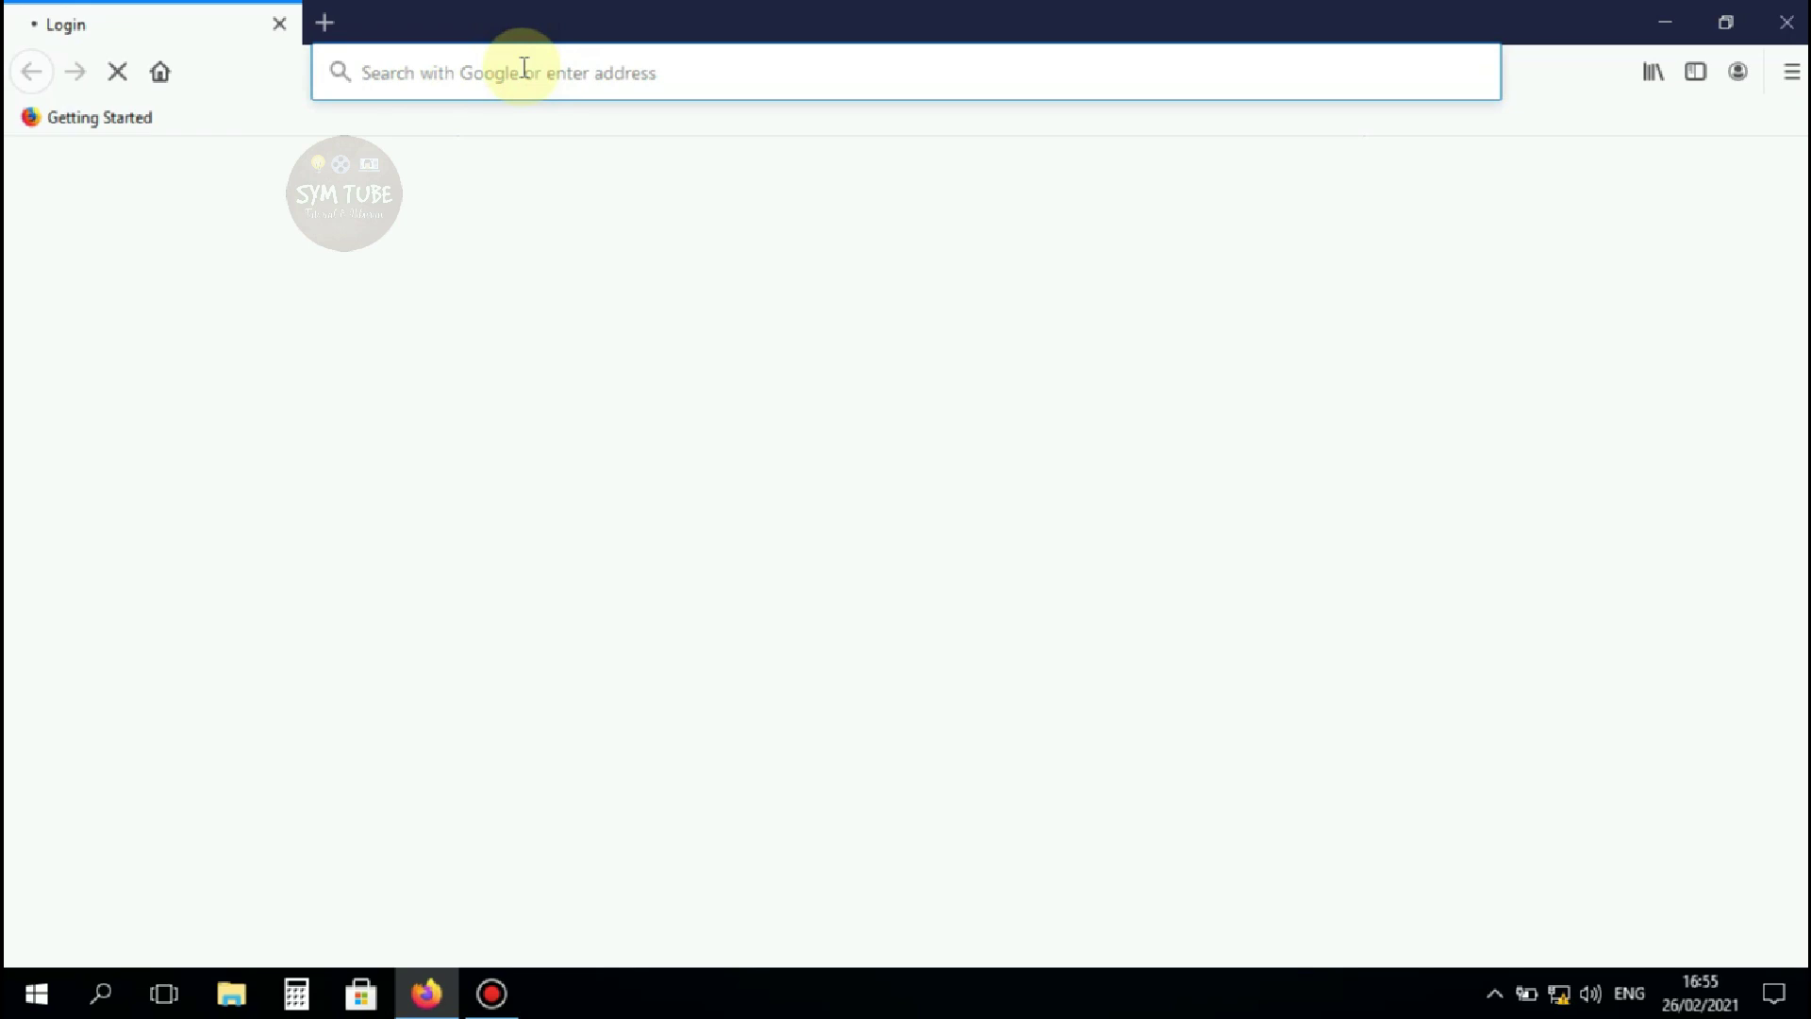
# Go to 10.90.90.90 in Firefox, which returns an Unable to connect page
pyautogui.write('10.90.90.90')
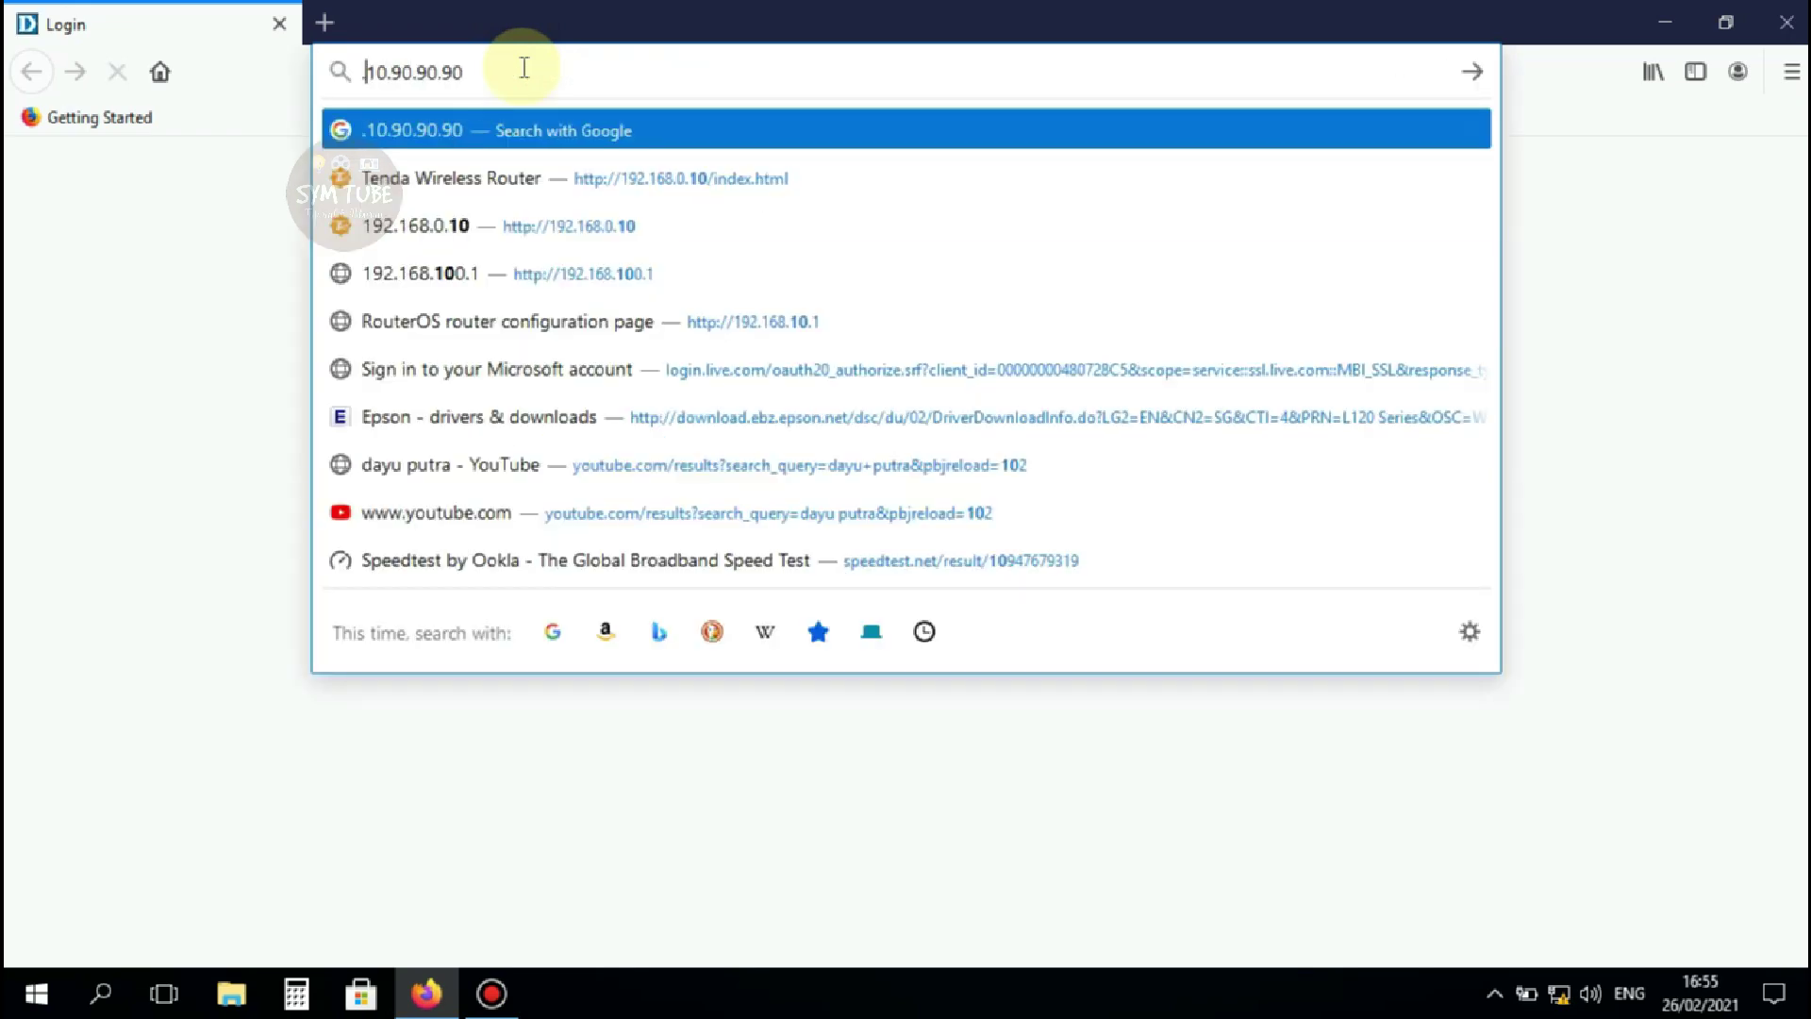
pyautogui.press('Home')
pyautogui.write('10')
pyautogui.press('BackSpace')
pyautogui.press('BackSpace')
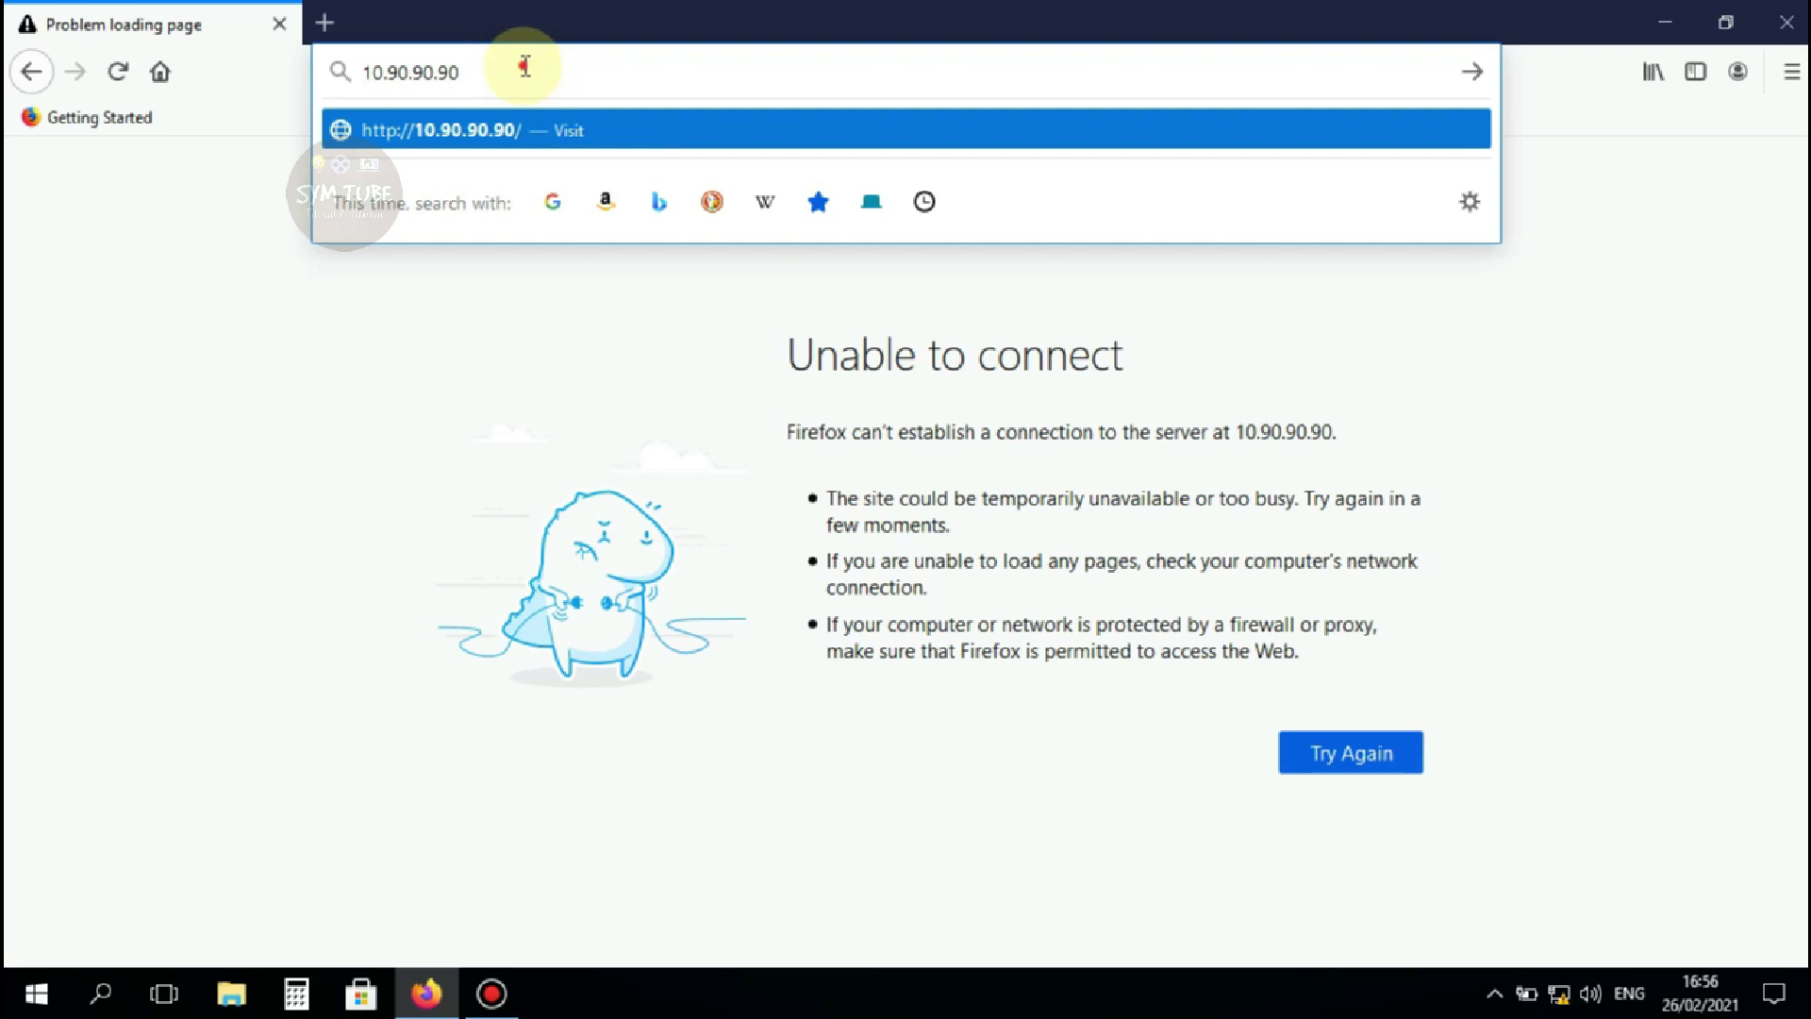
pyautogui.click(472, 69)
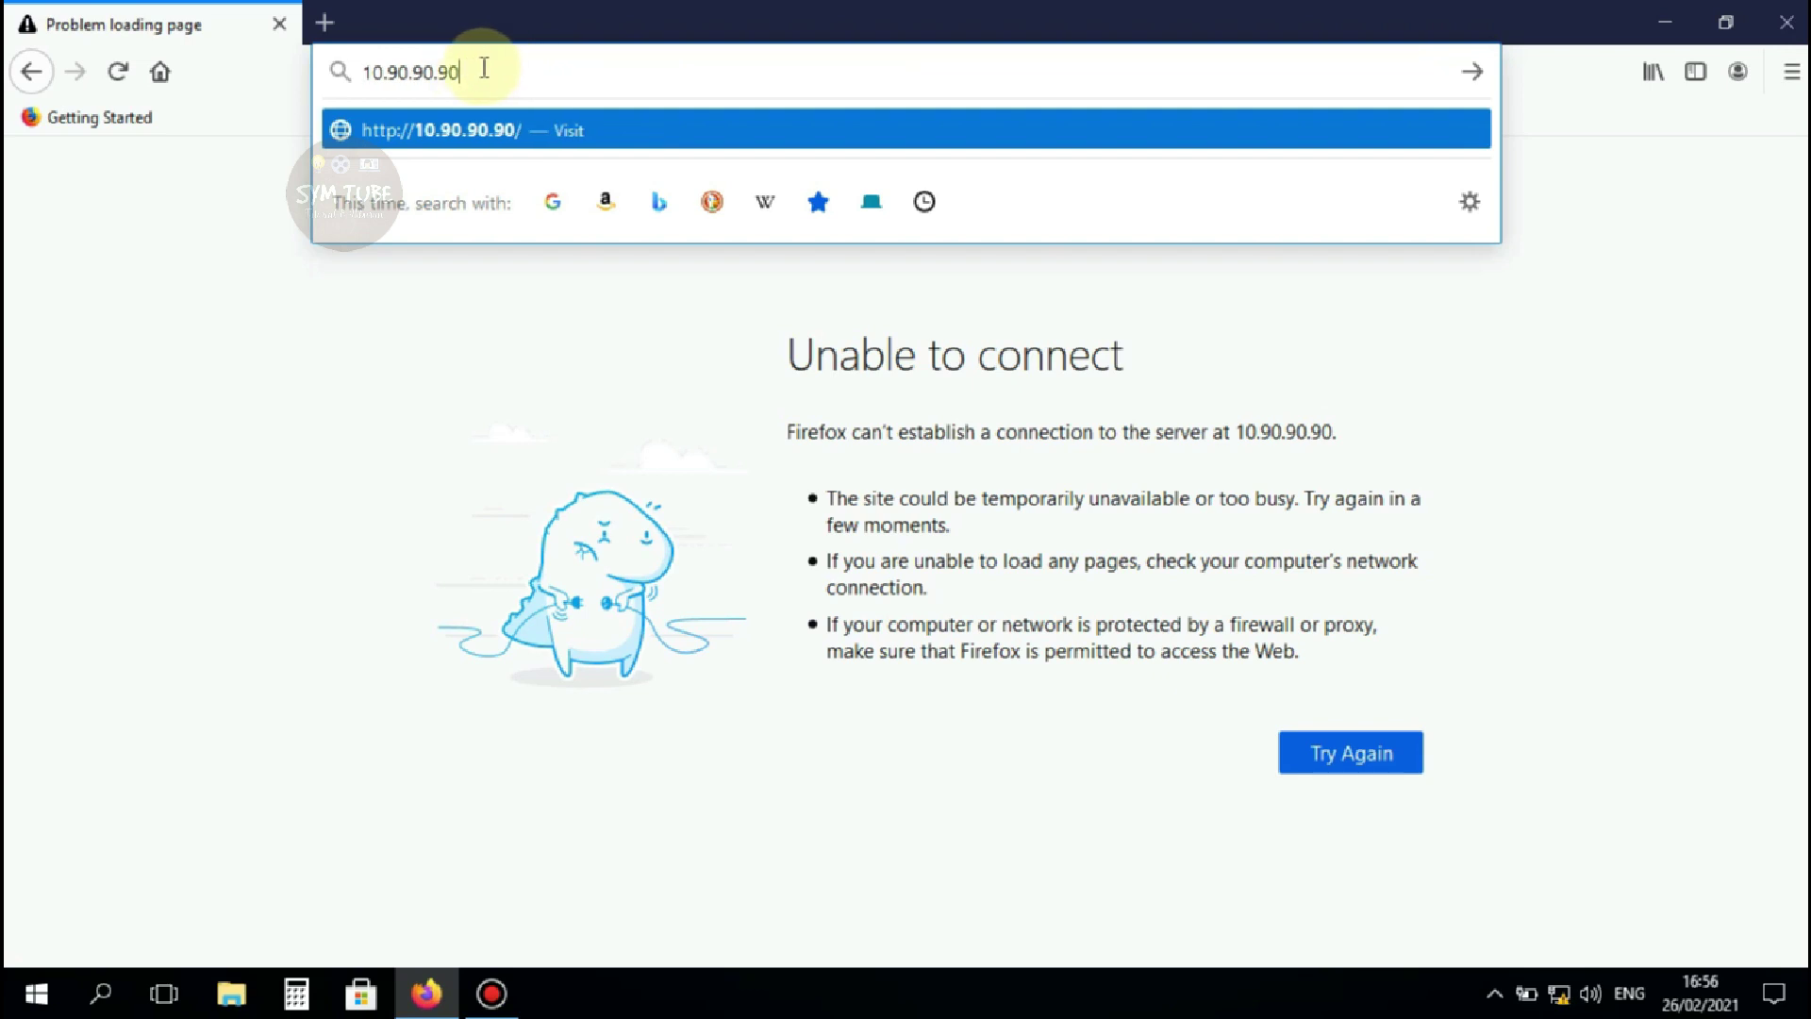
pyautogui.press('Return')
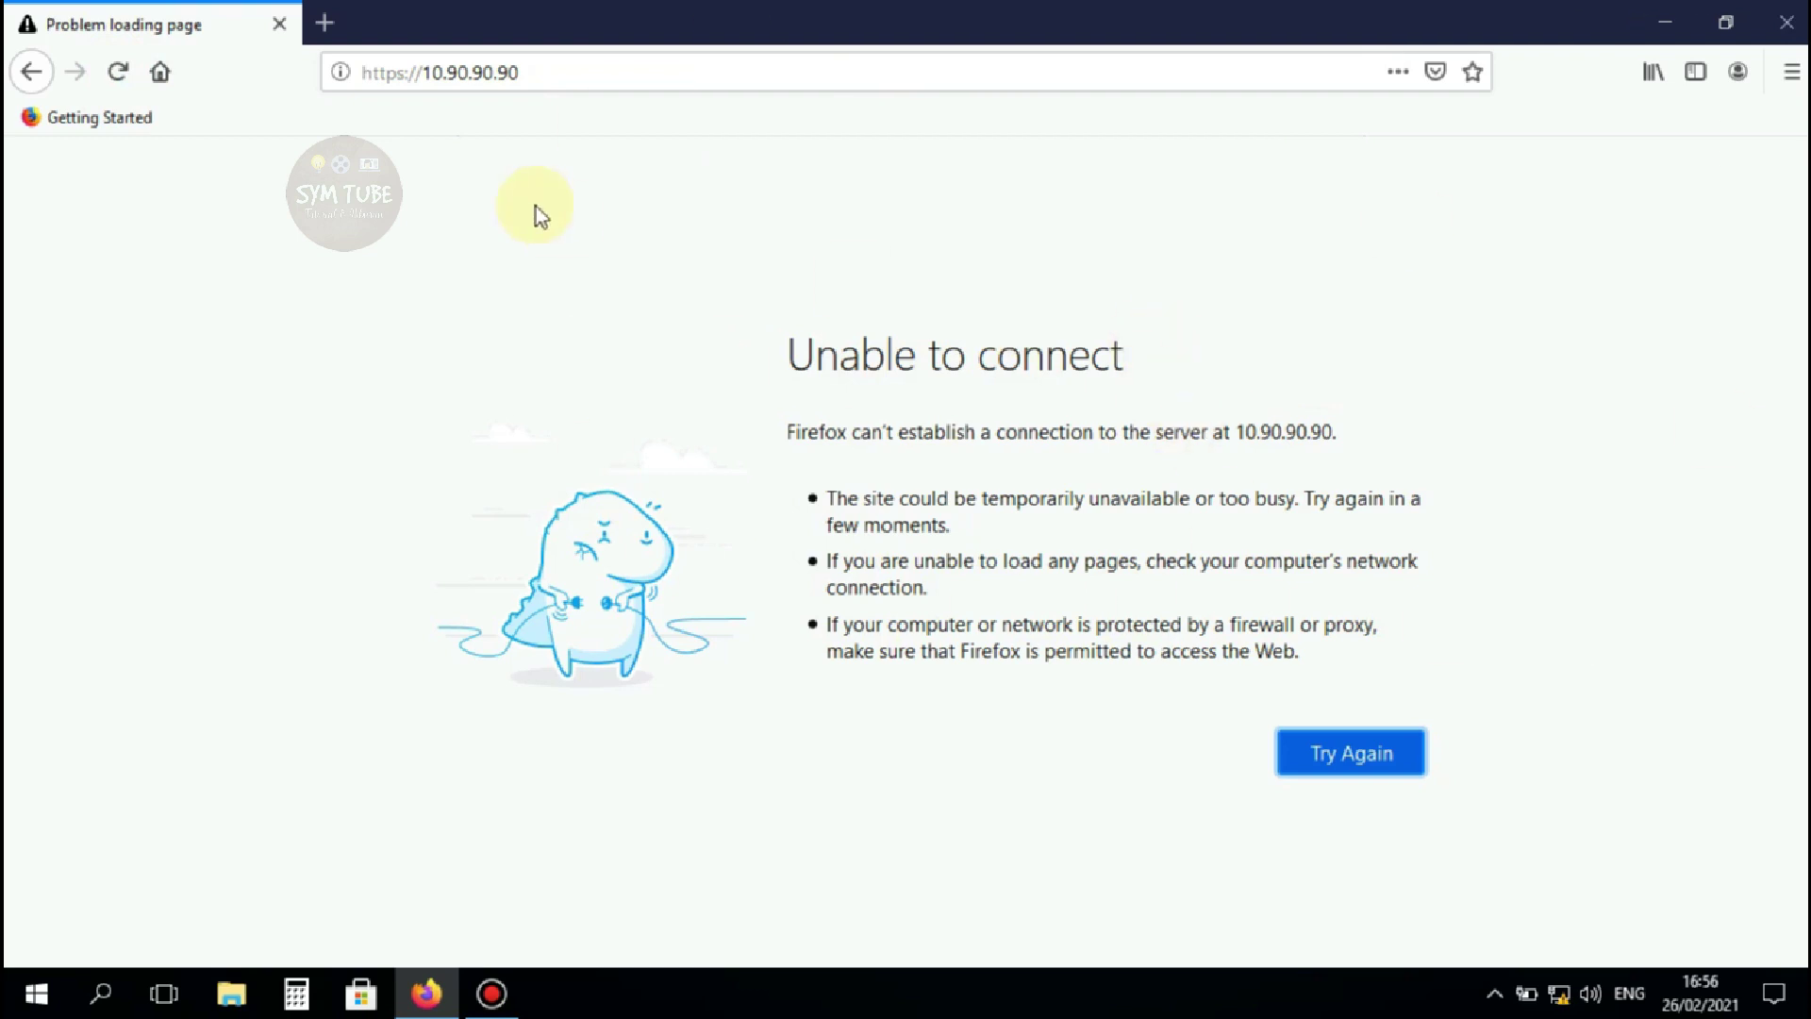
# Dismiss the address suggestions and bring up the tray network connection options
pyautogui.moveTo(526, 72); pyautogui.dragTo(424, 72)
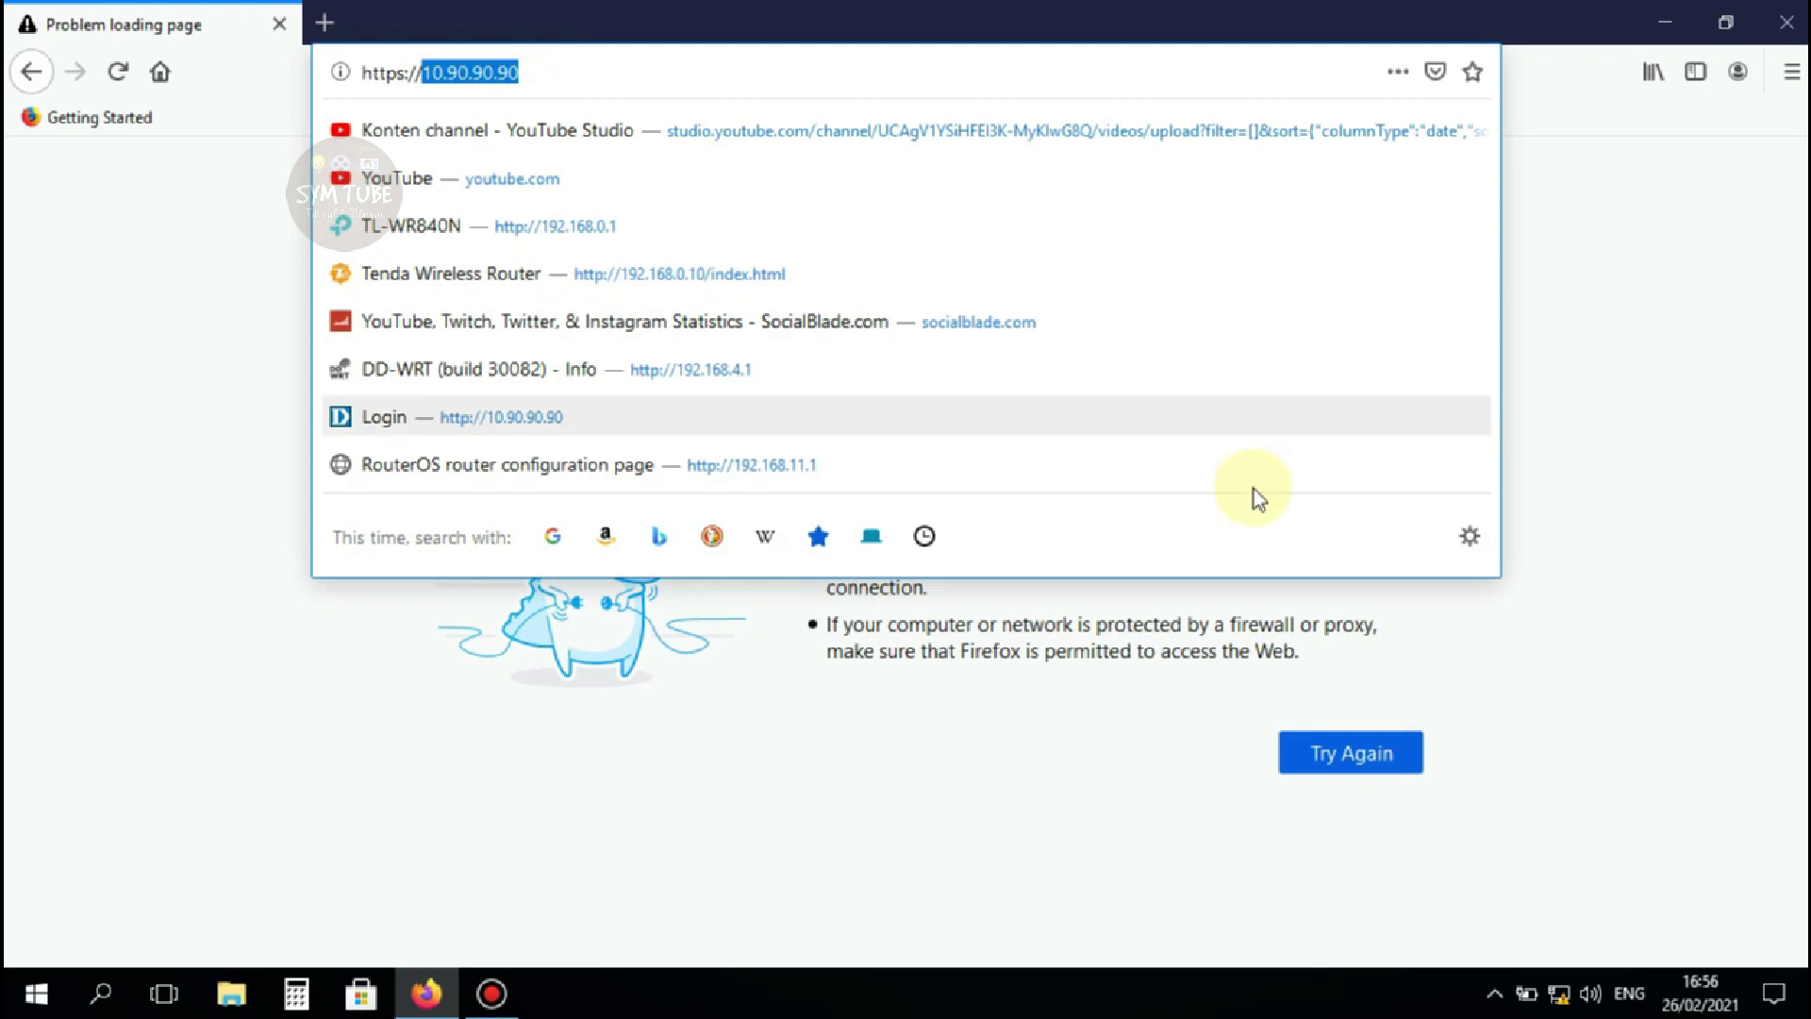
pyautogui.click(1603, 741)
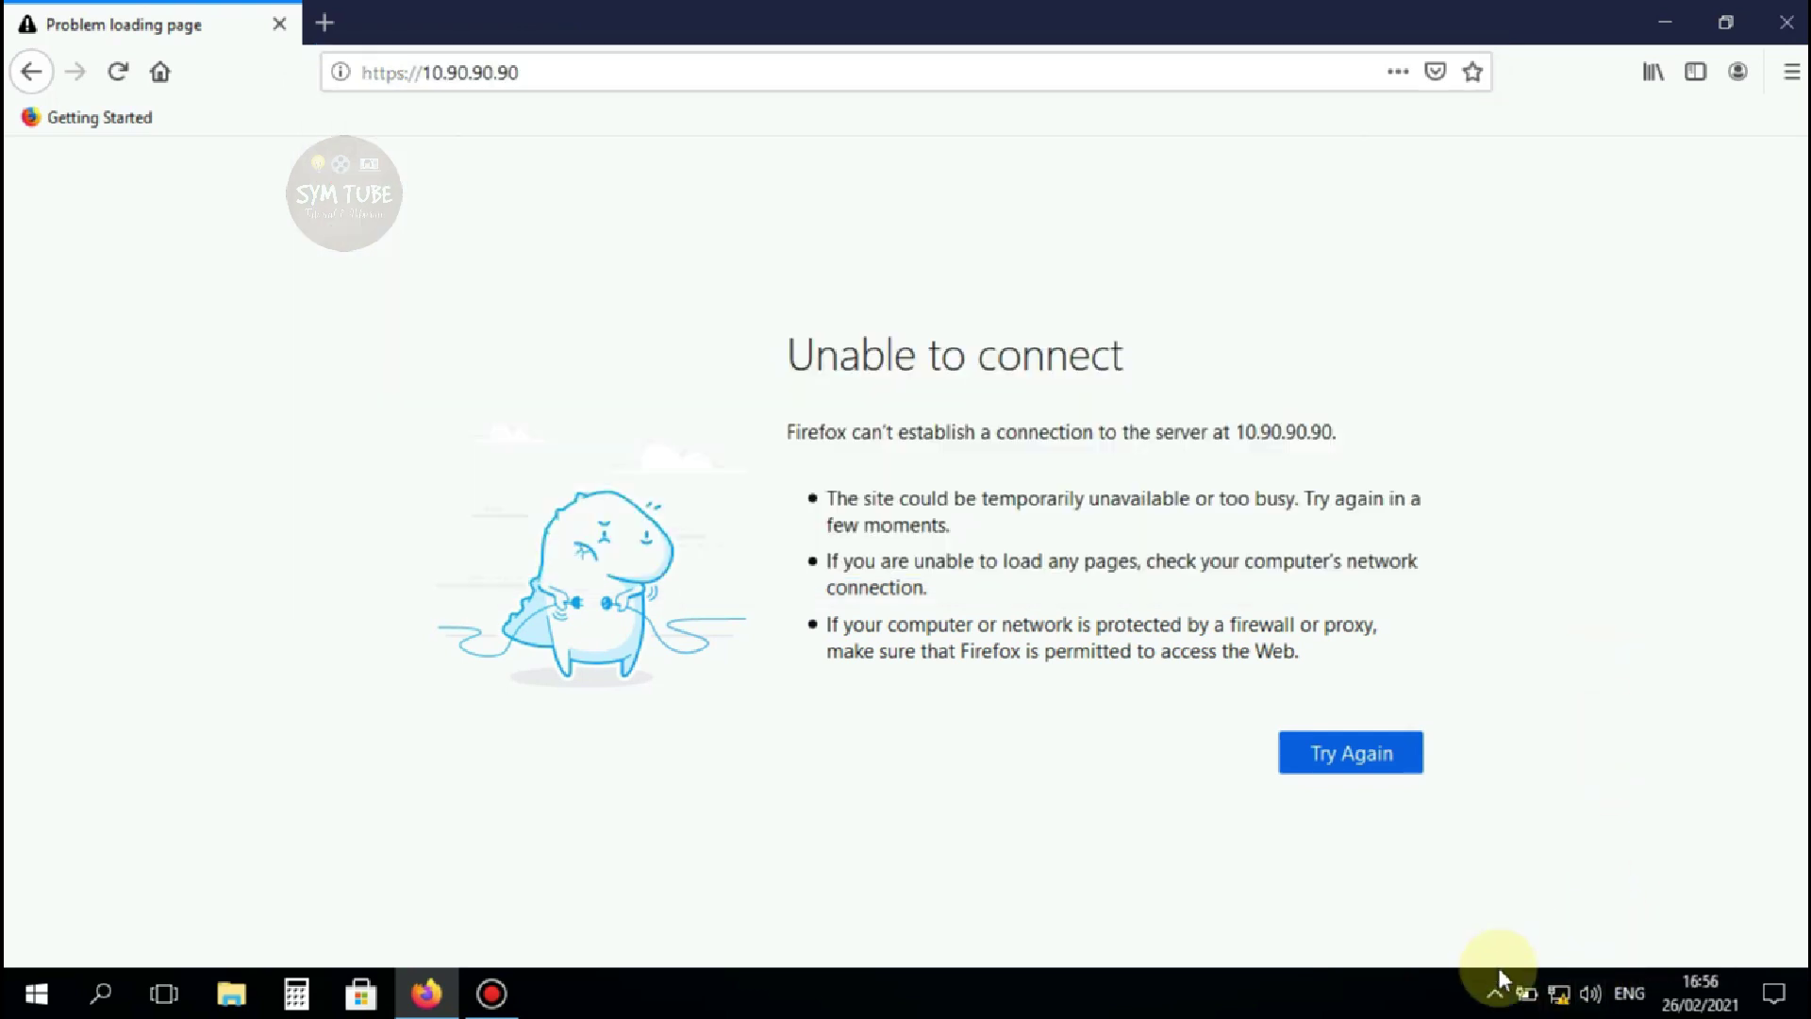
pyautogui.rightClick(1558, 995)
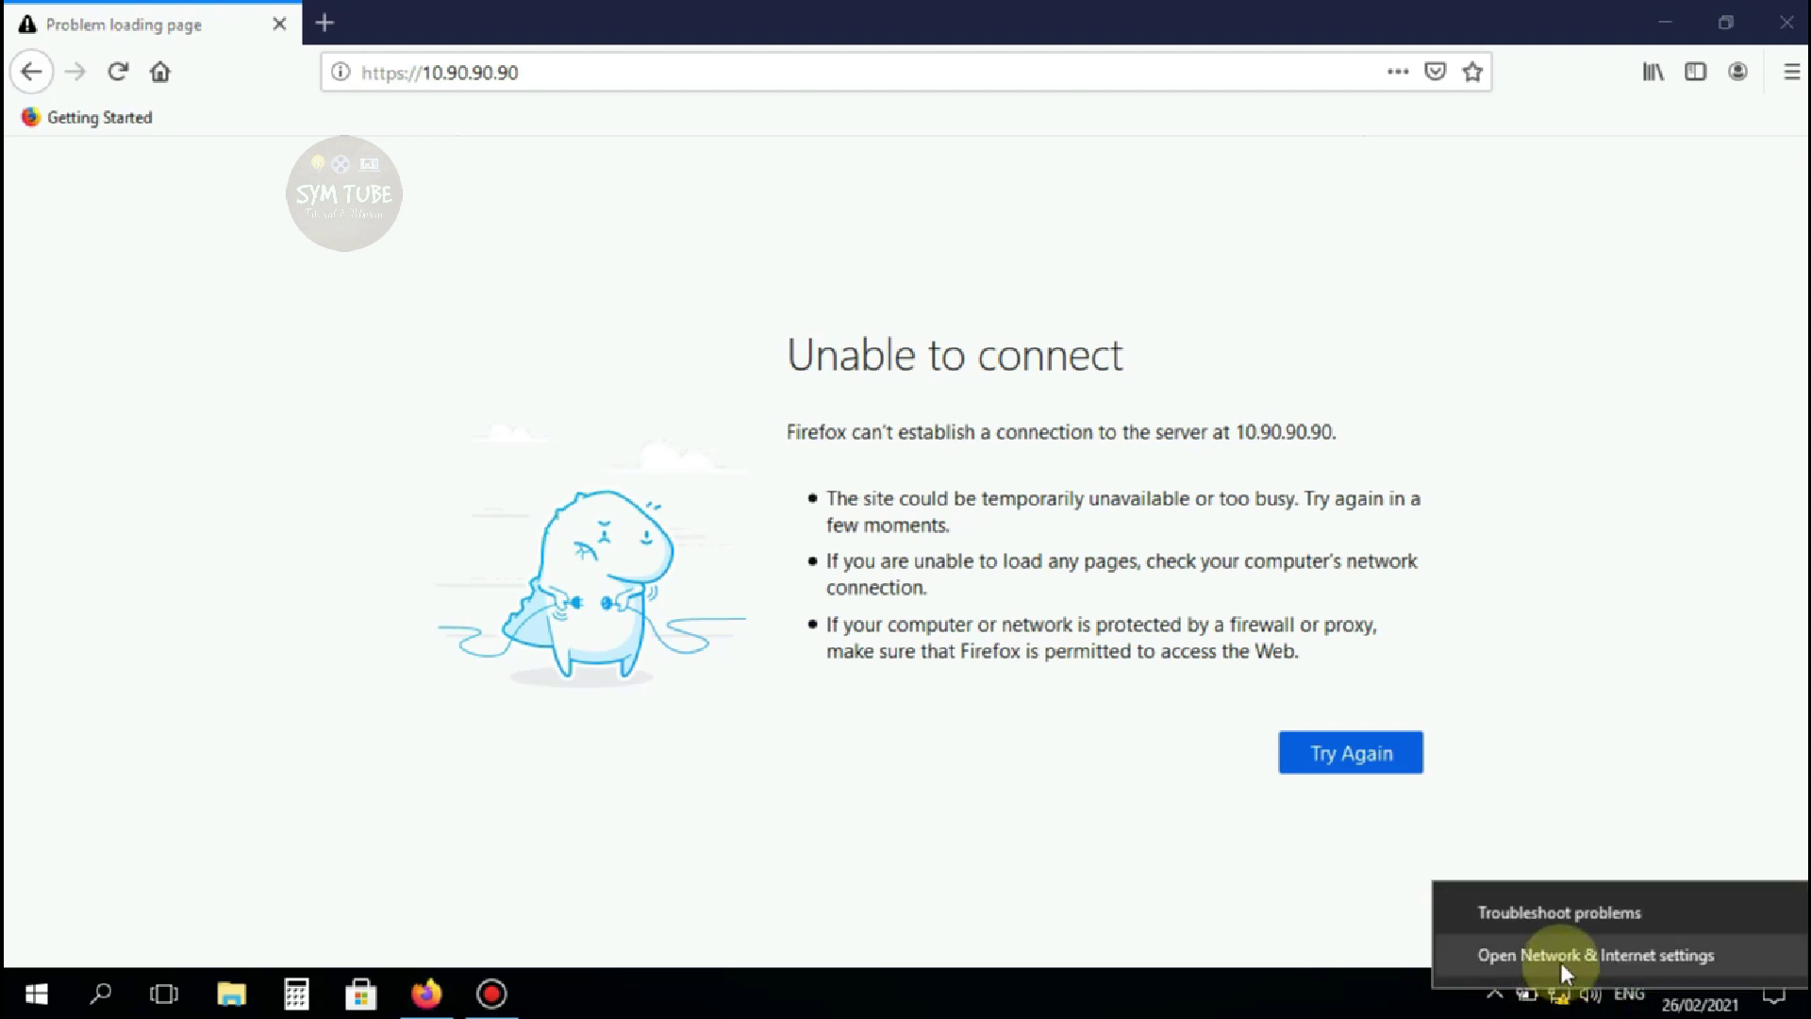
# From Network & Internet settings, view Ethernet and go to Change adapter options
pyautogui.click(1560, 958)
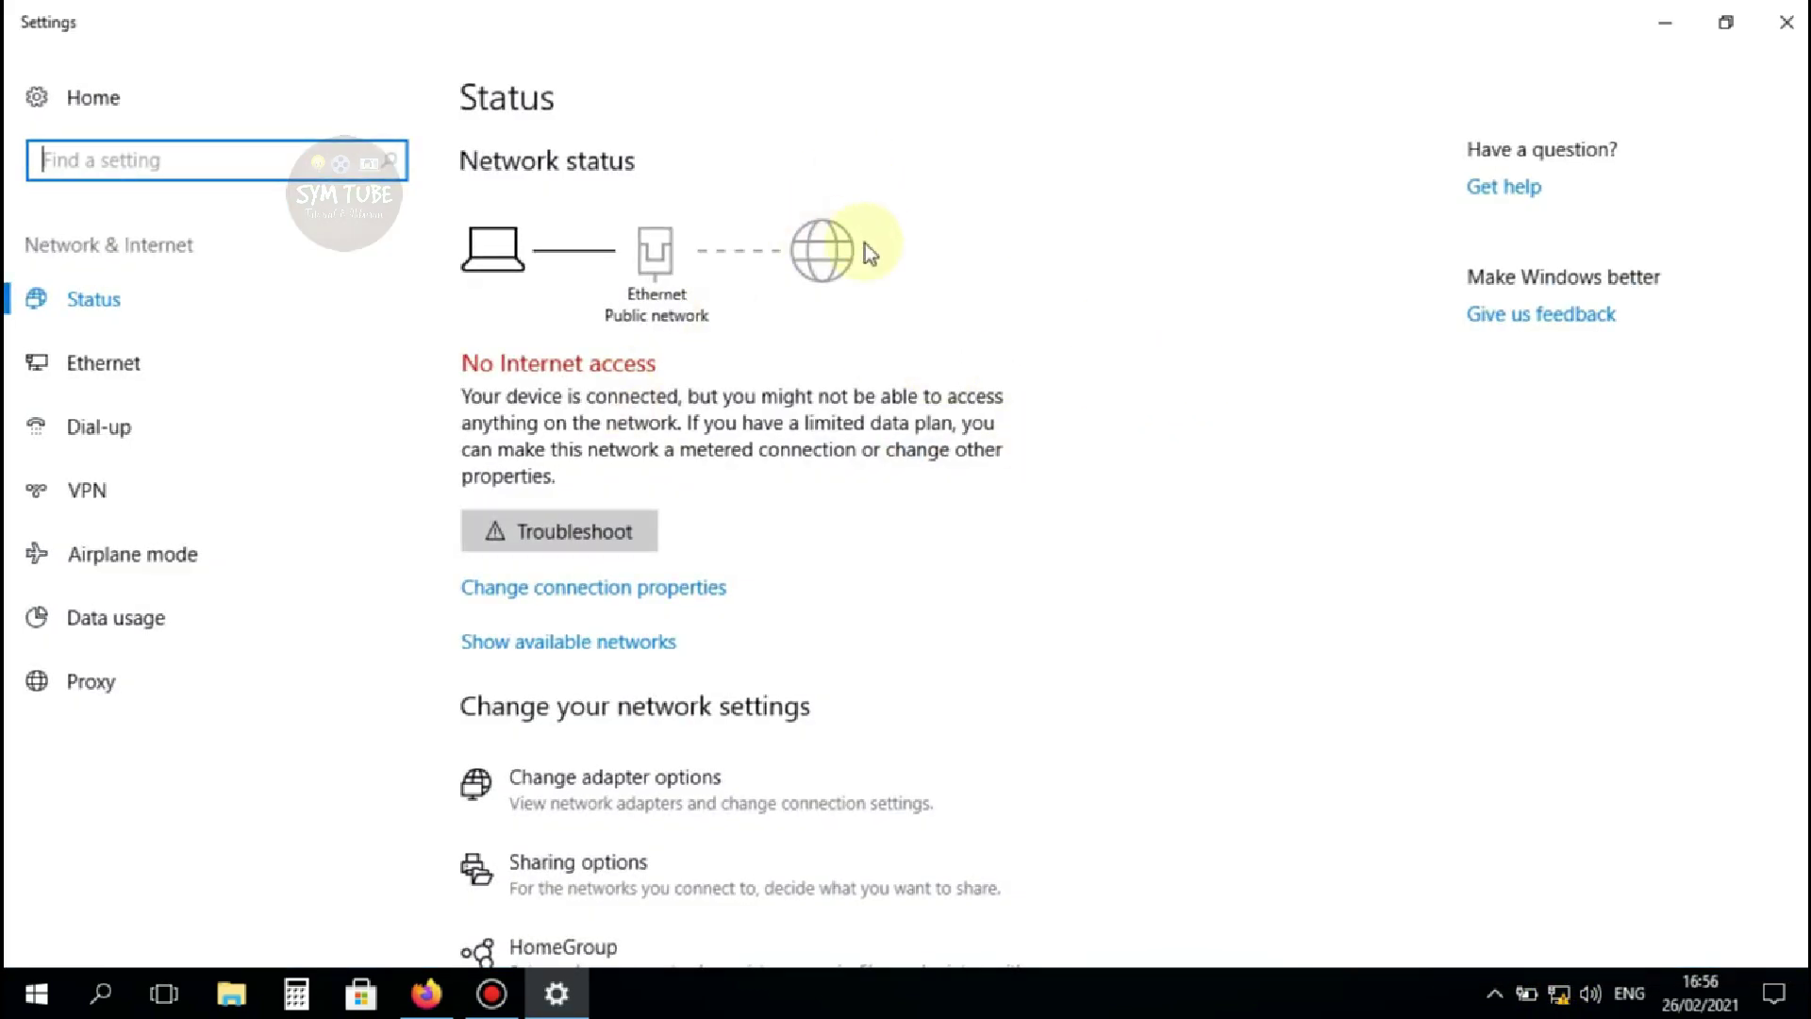
pyautogui.click(104, 373)
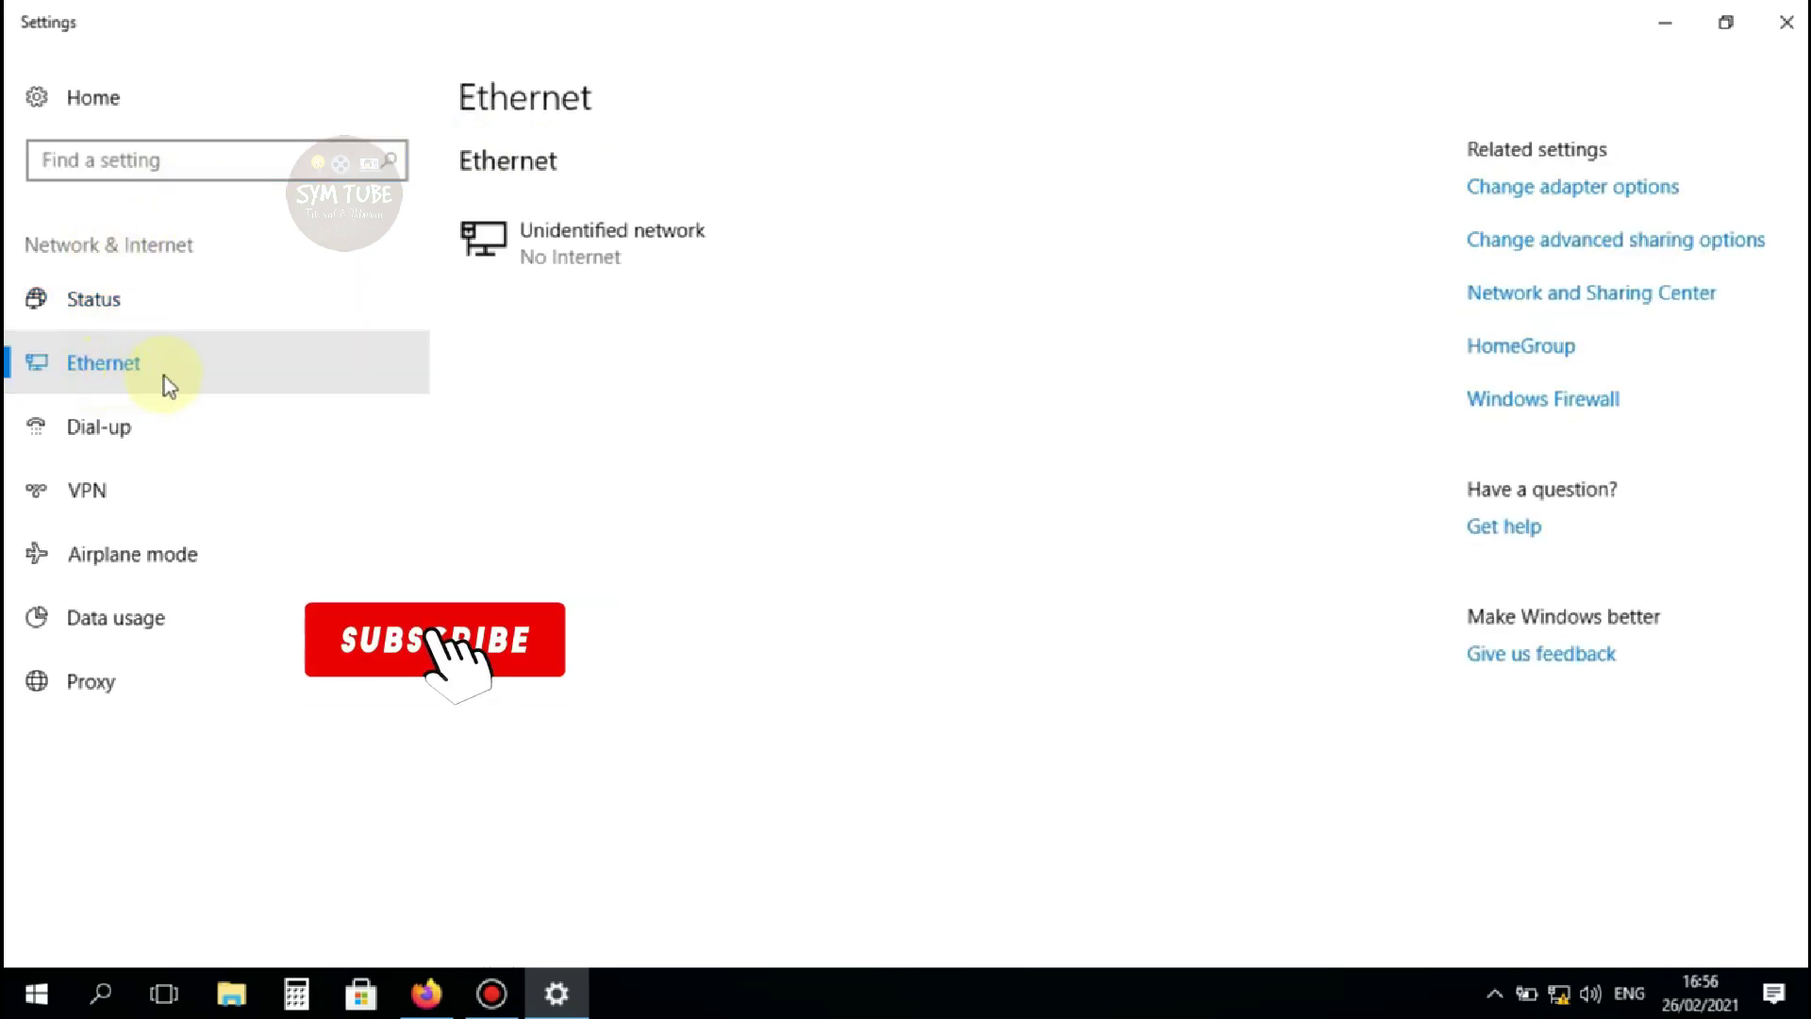
pyautogui.click(1540, 200)
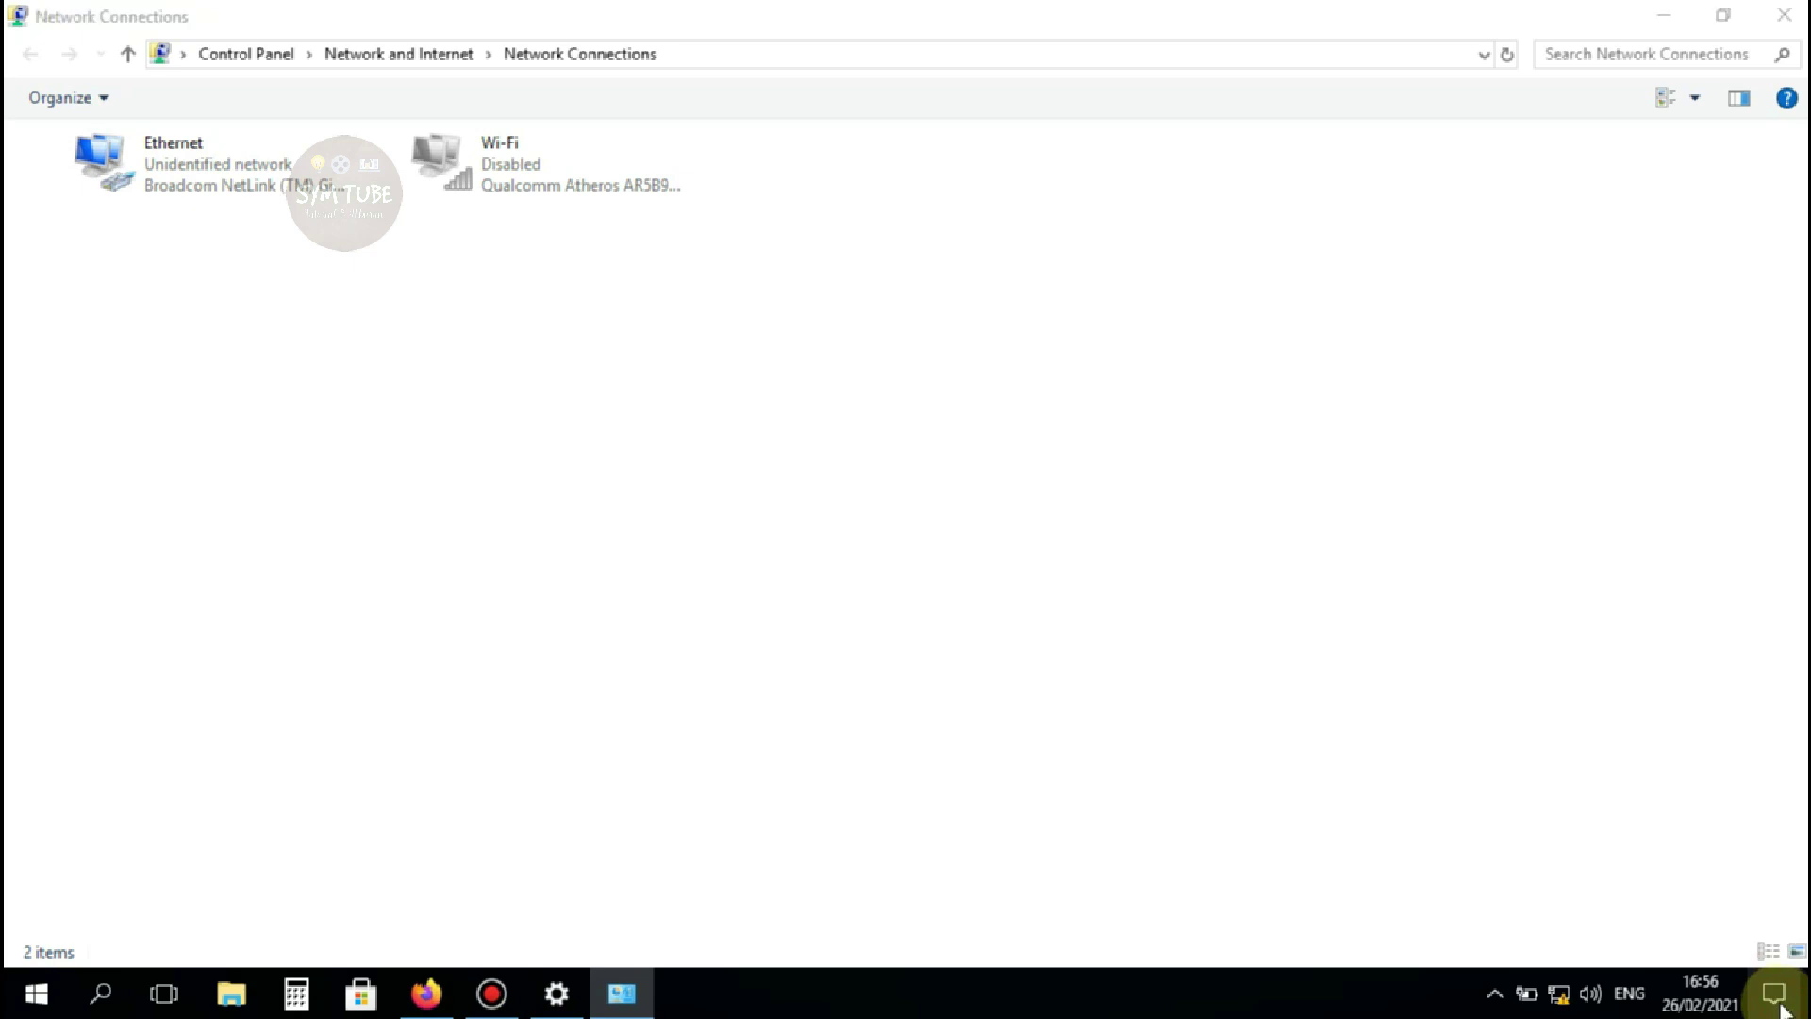
# Clear the firewall notification from the Action Center
pyautogui.press('super+a')
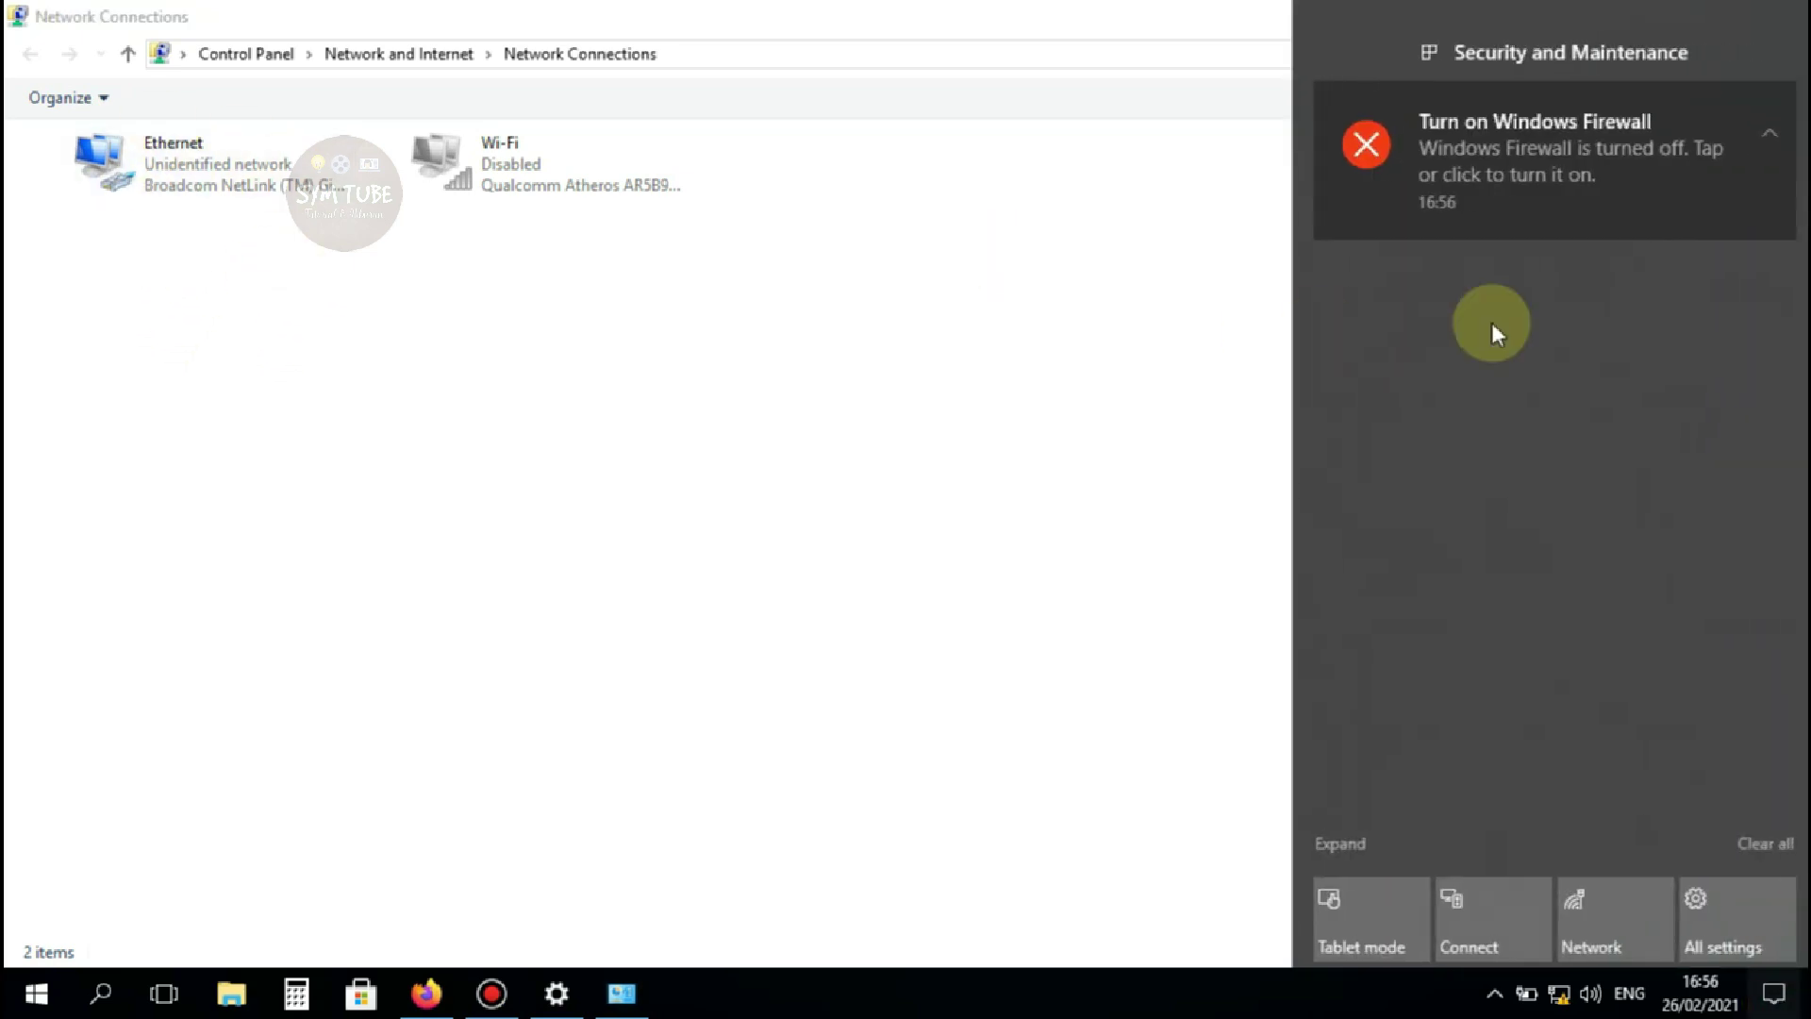
pyautogui.click(1756, 845)
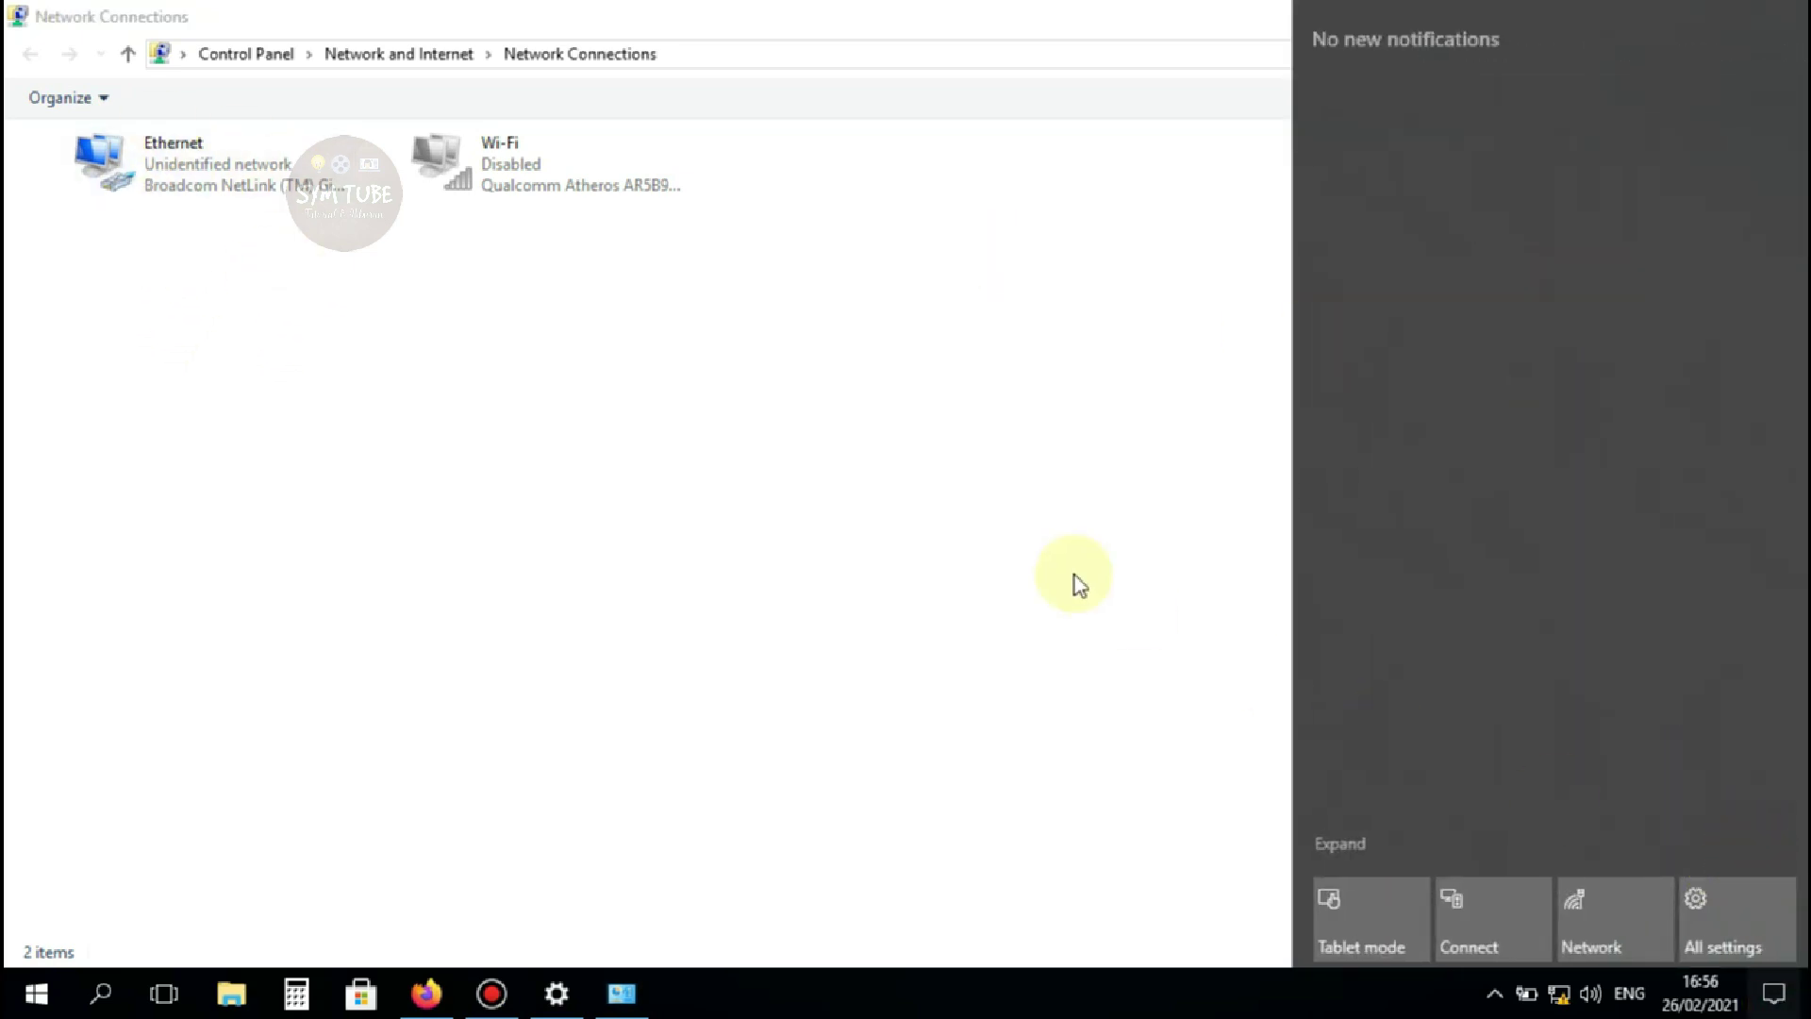
pyautogui.click(1056, 566)
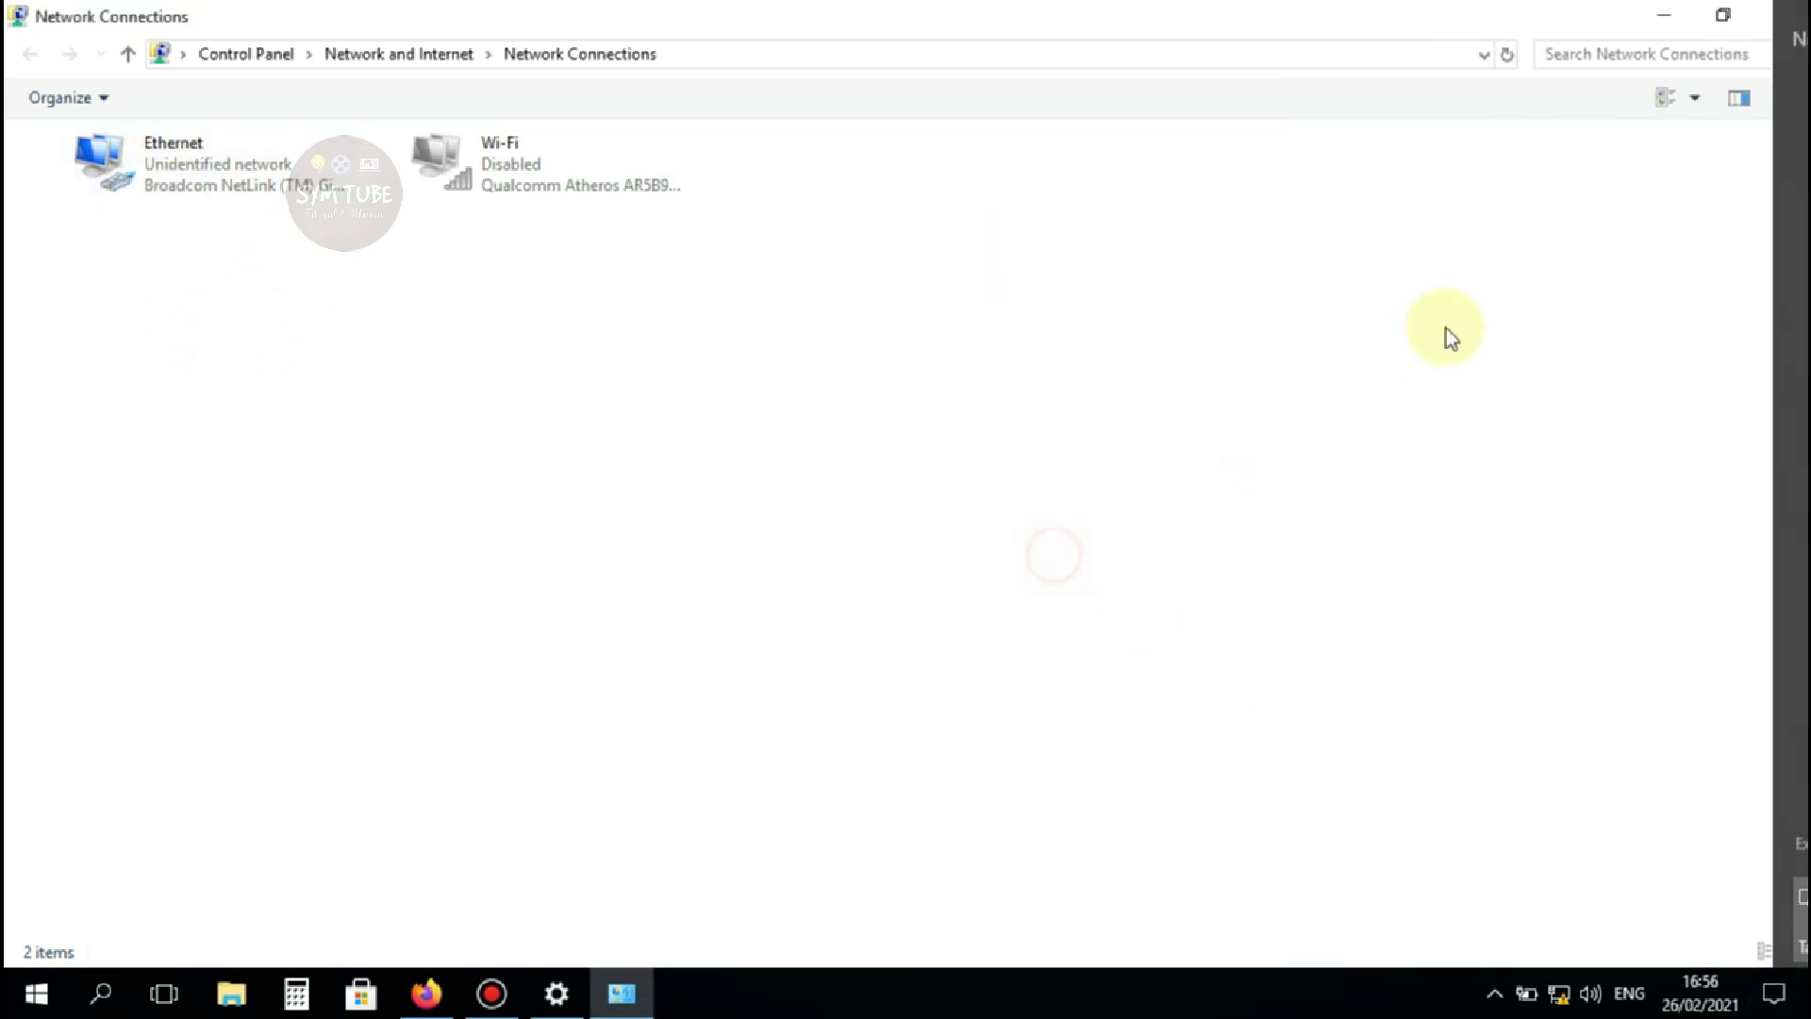
# Open the Ethernet adapter's Properties dialog and move it aside
pyautogui.rightClick(177, 162)
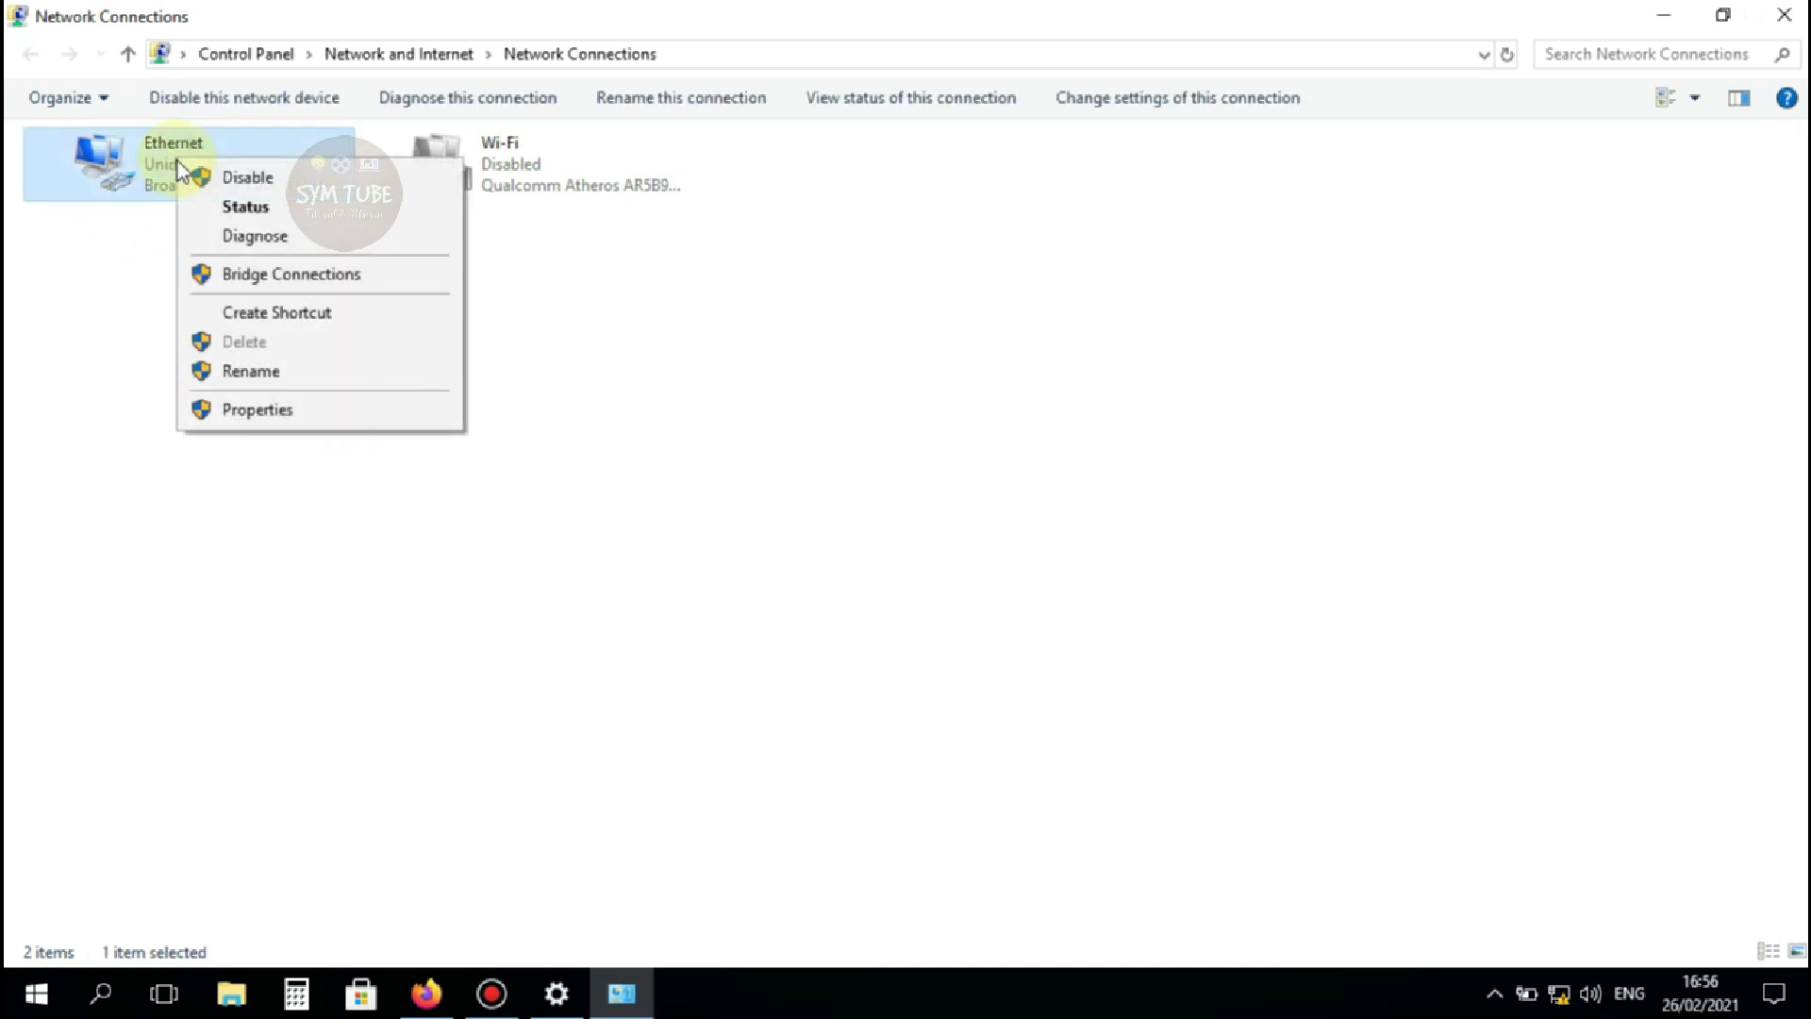
pyautogui.click(243, 412)
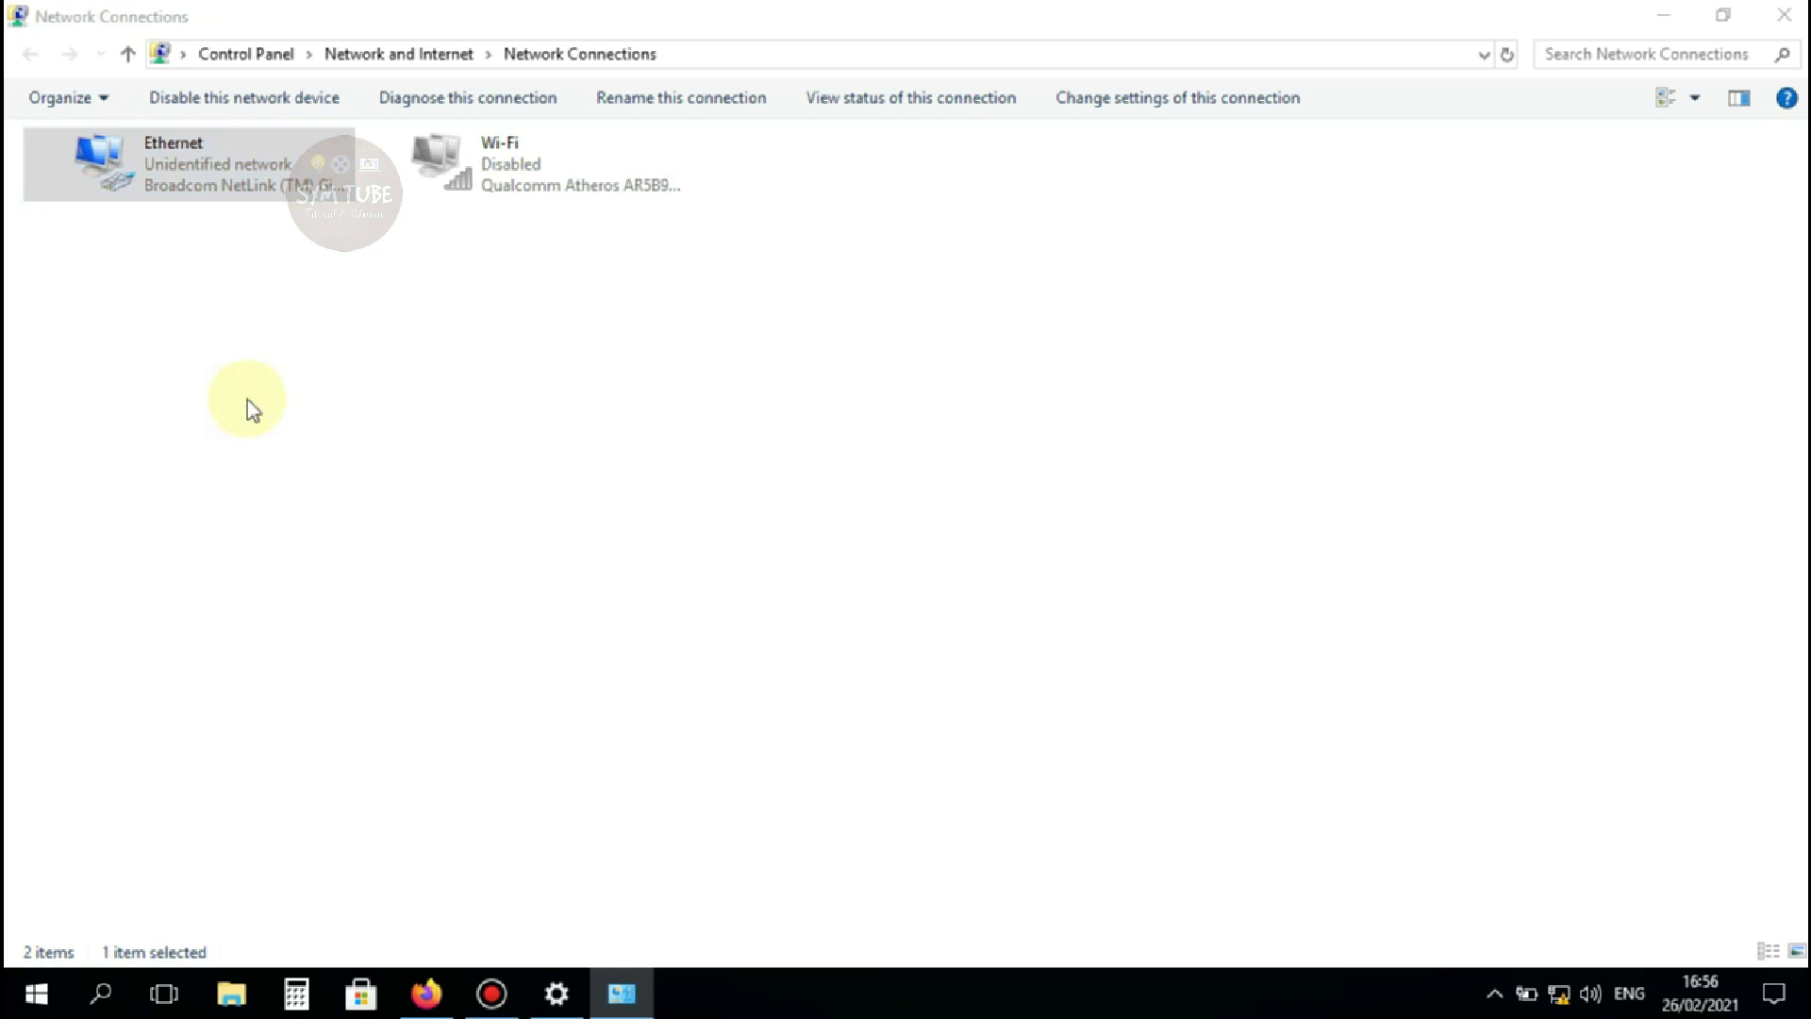
pyautogui.moveTo(241, 134); pyautogui.dragTo(324, 162)
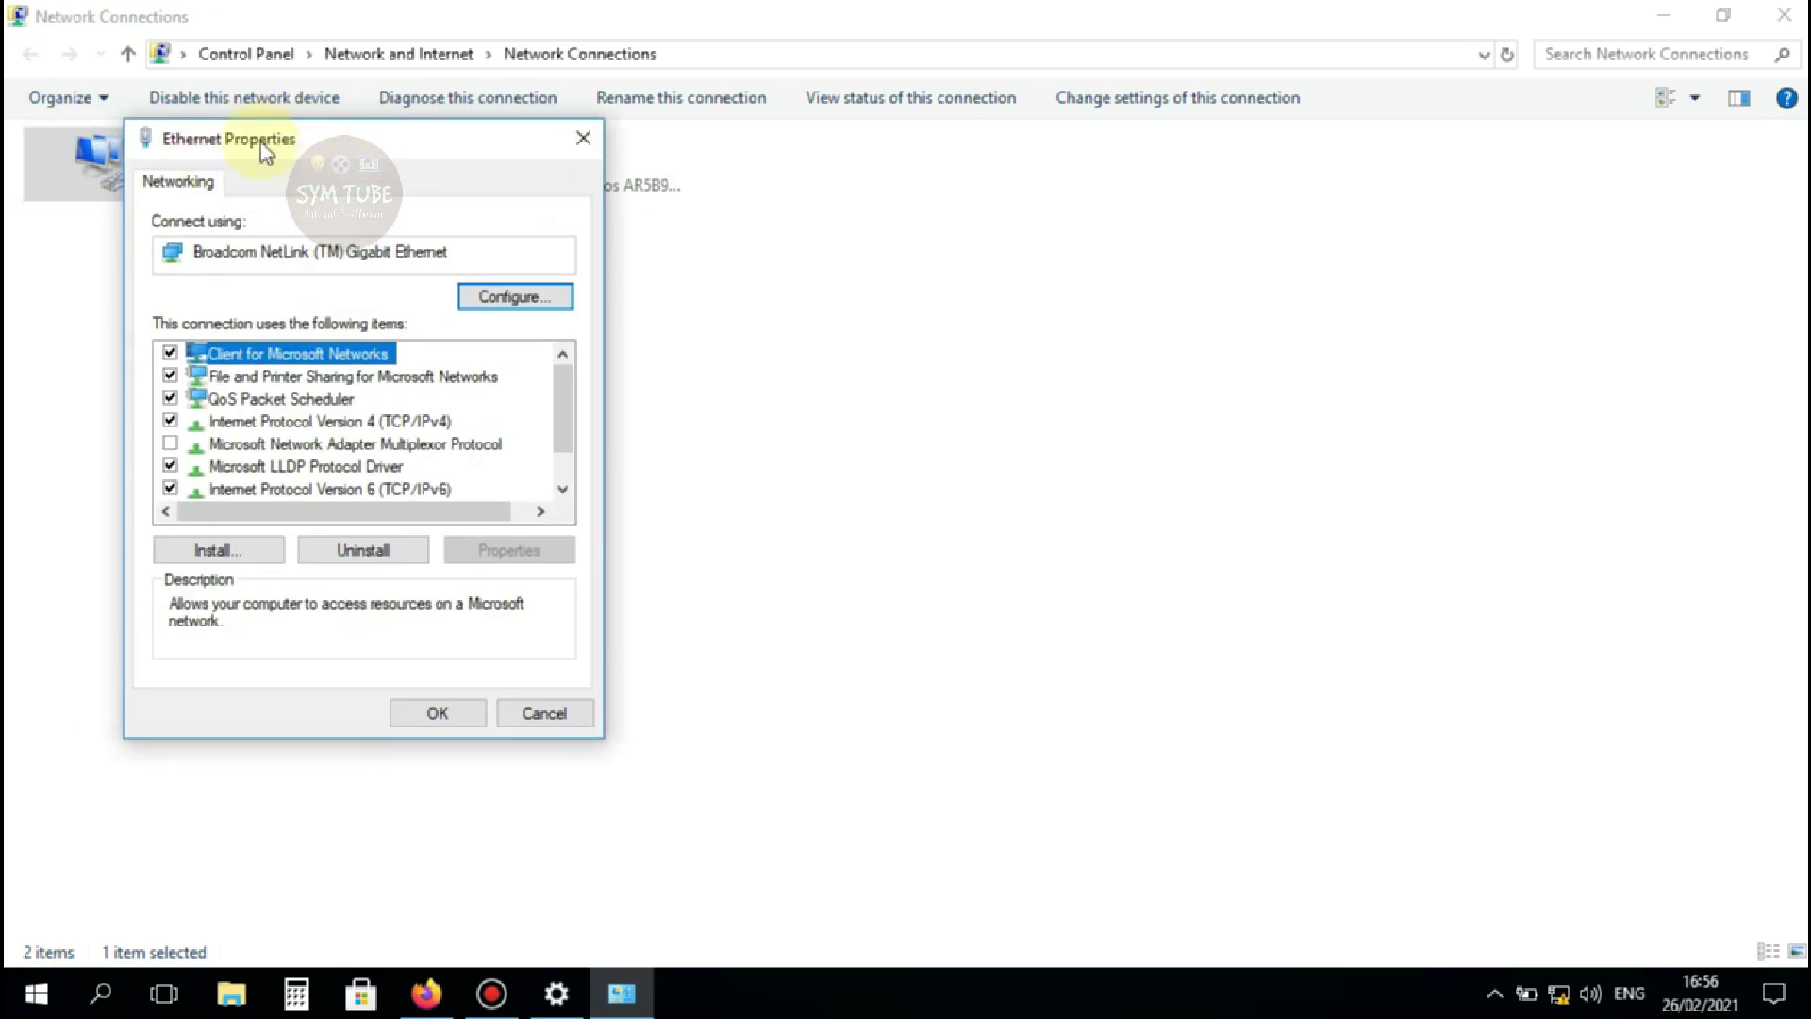
# Set TCP/IPv4 to static IP 10.90.90.100, mask 255.0.0.0, gateway 10.90.90.90
pyautogui.click(278, 422)
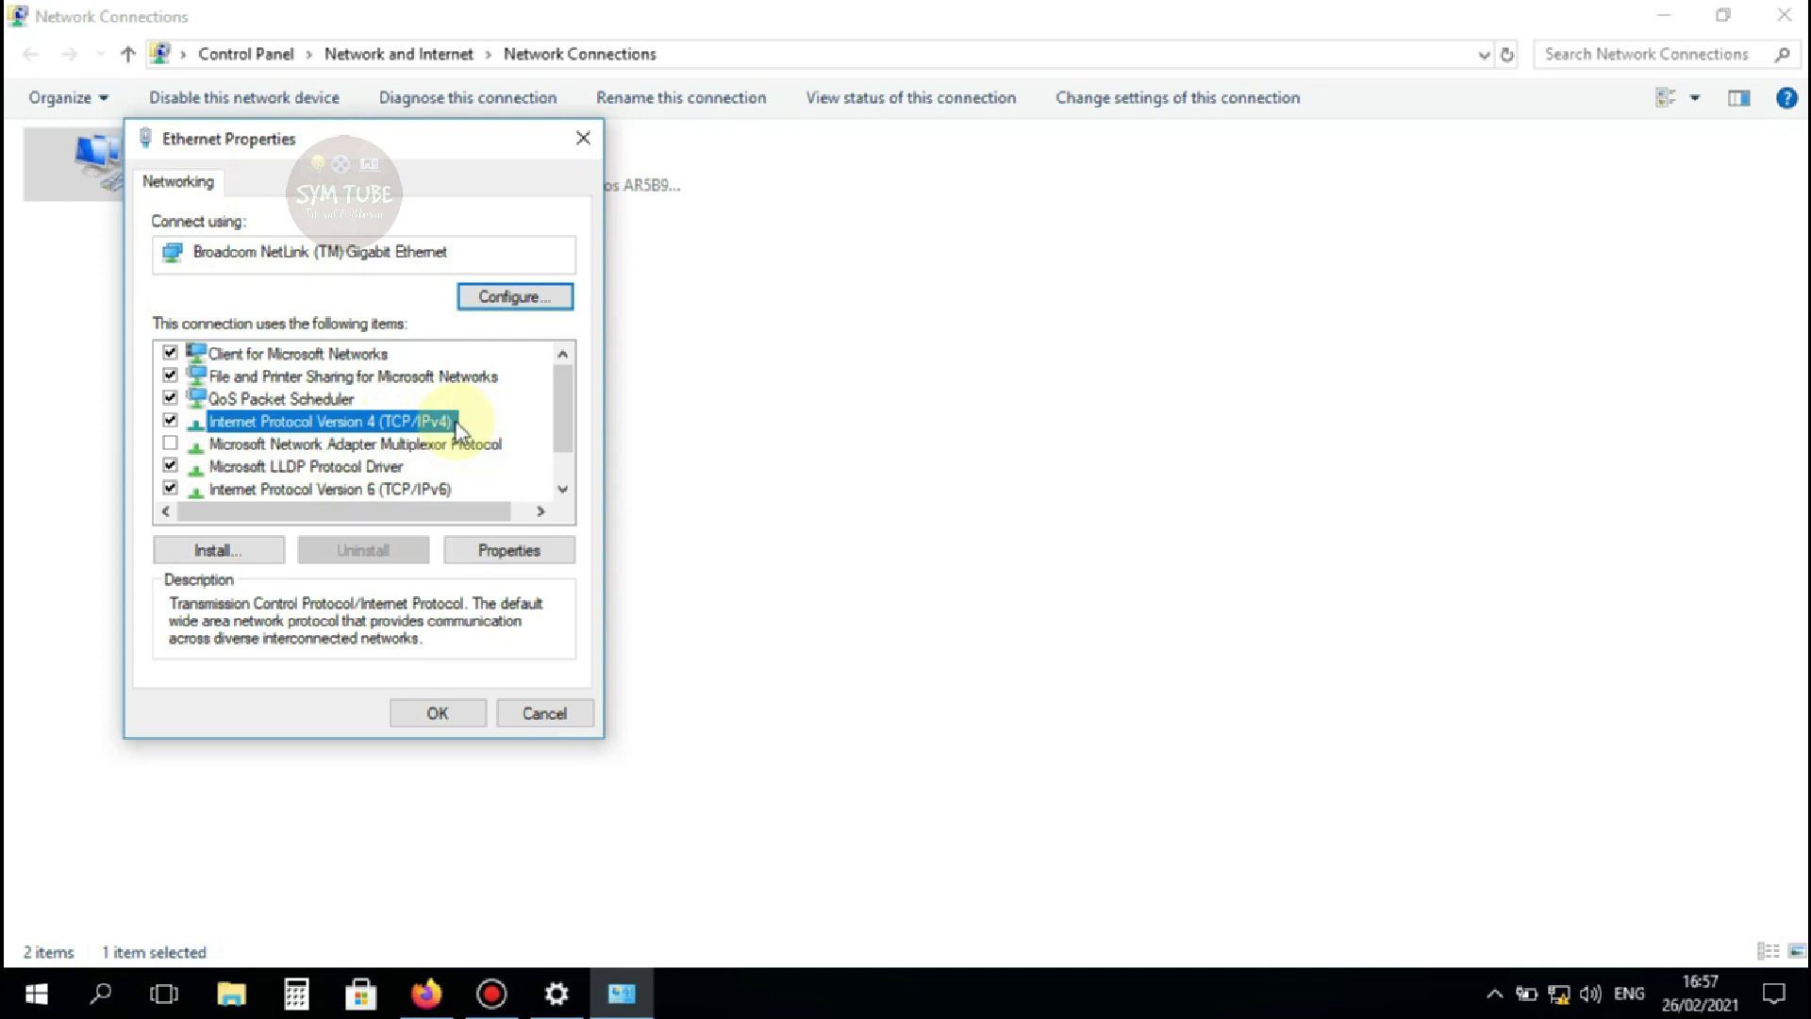
pyautogui.click(508, 553)
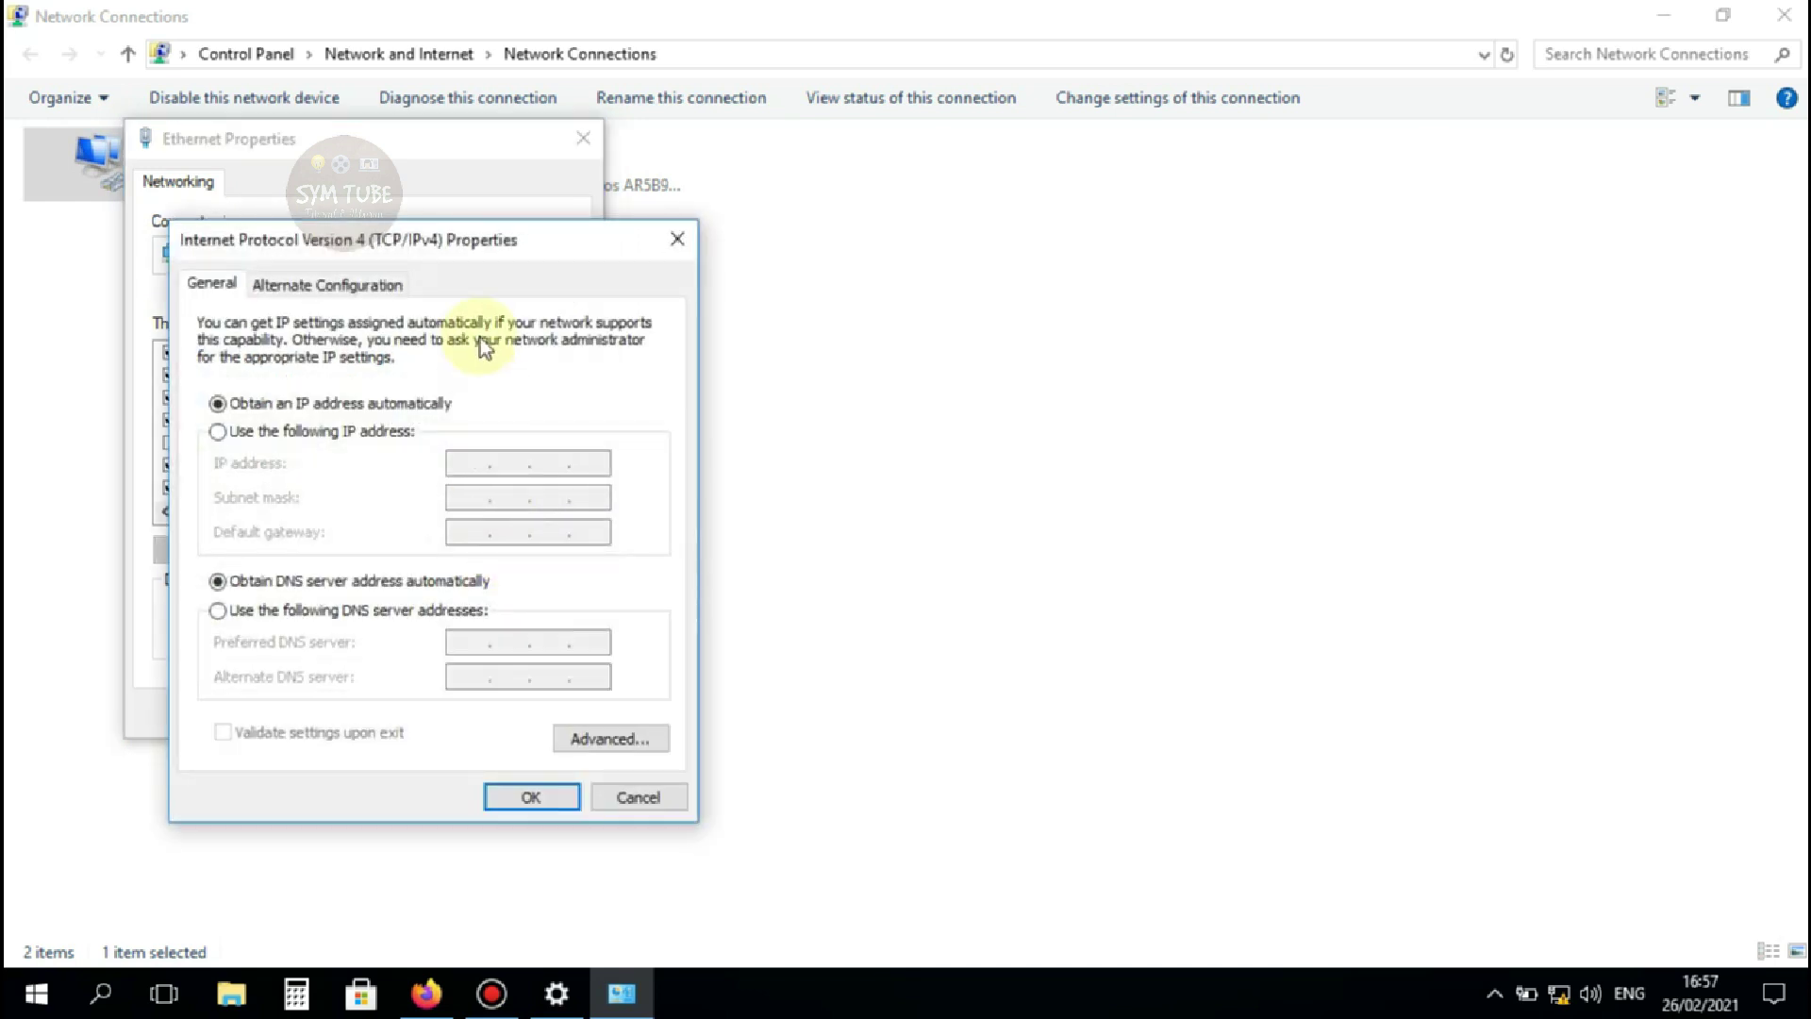
pyautogui.moveTo(475, 243); pyautogui.dragTo(587, 143)
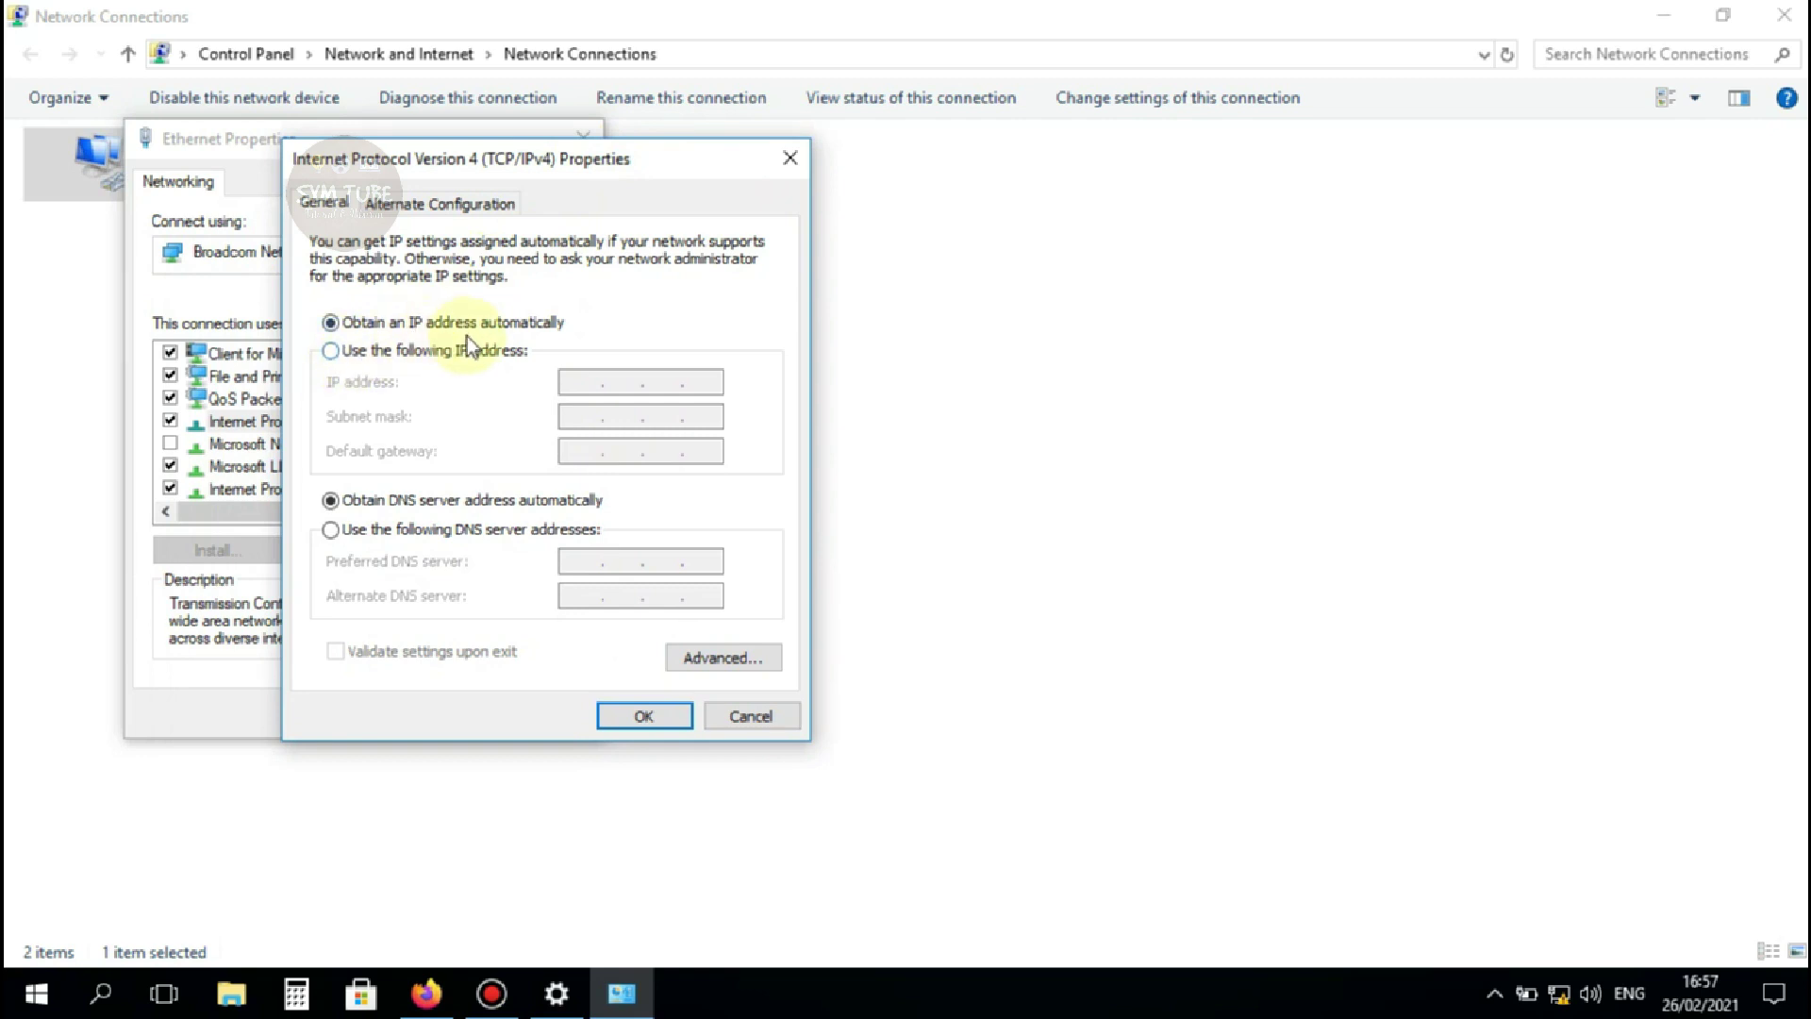
pyautogui.click(331, 352)
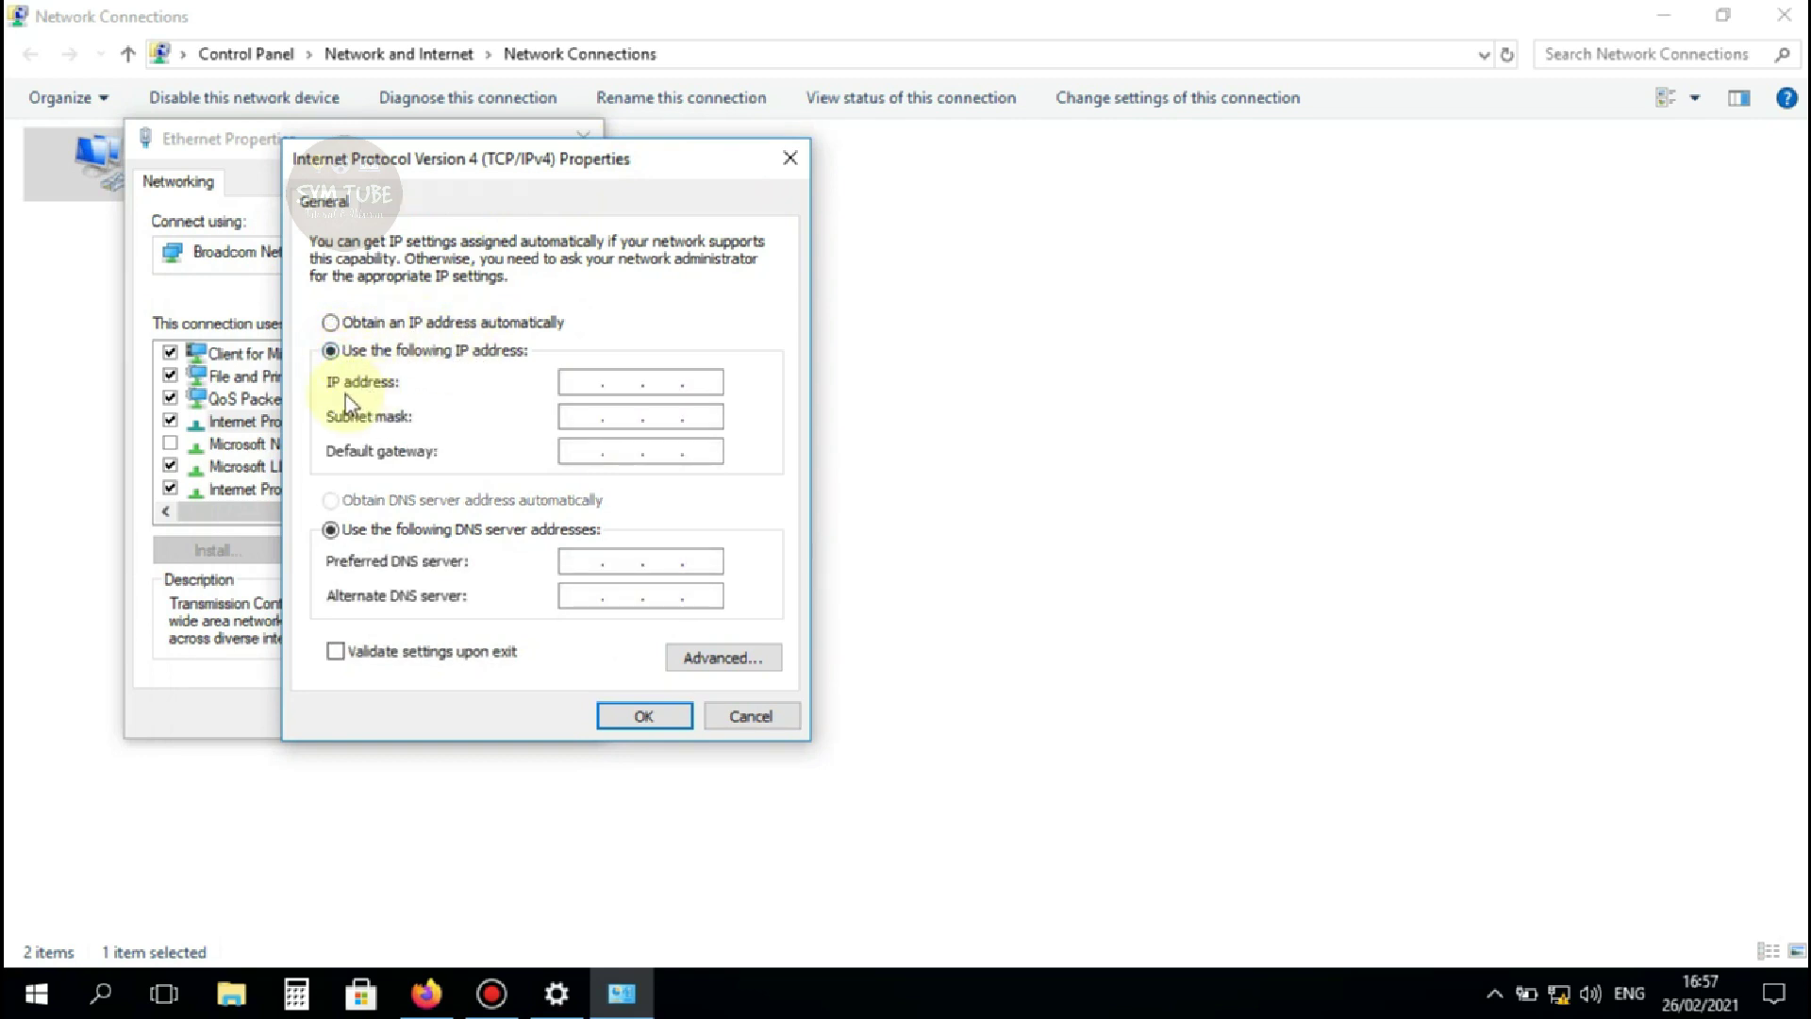
pyautogui.click(575, 384)
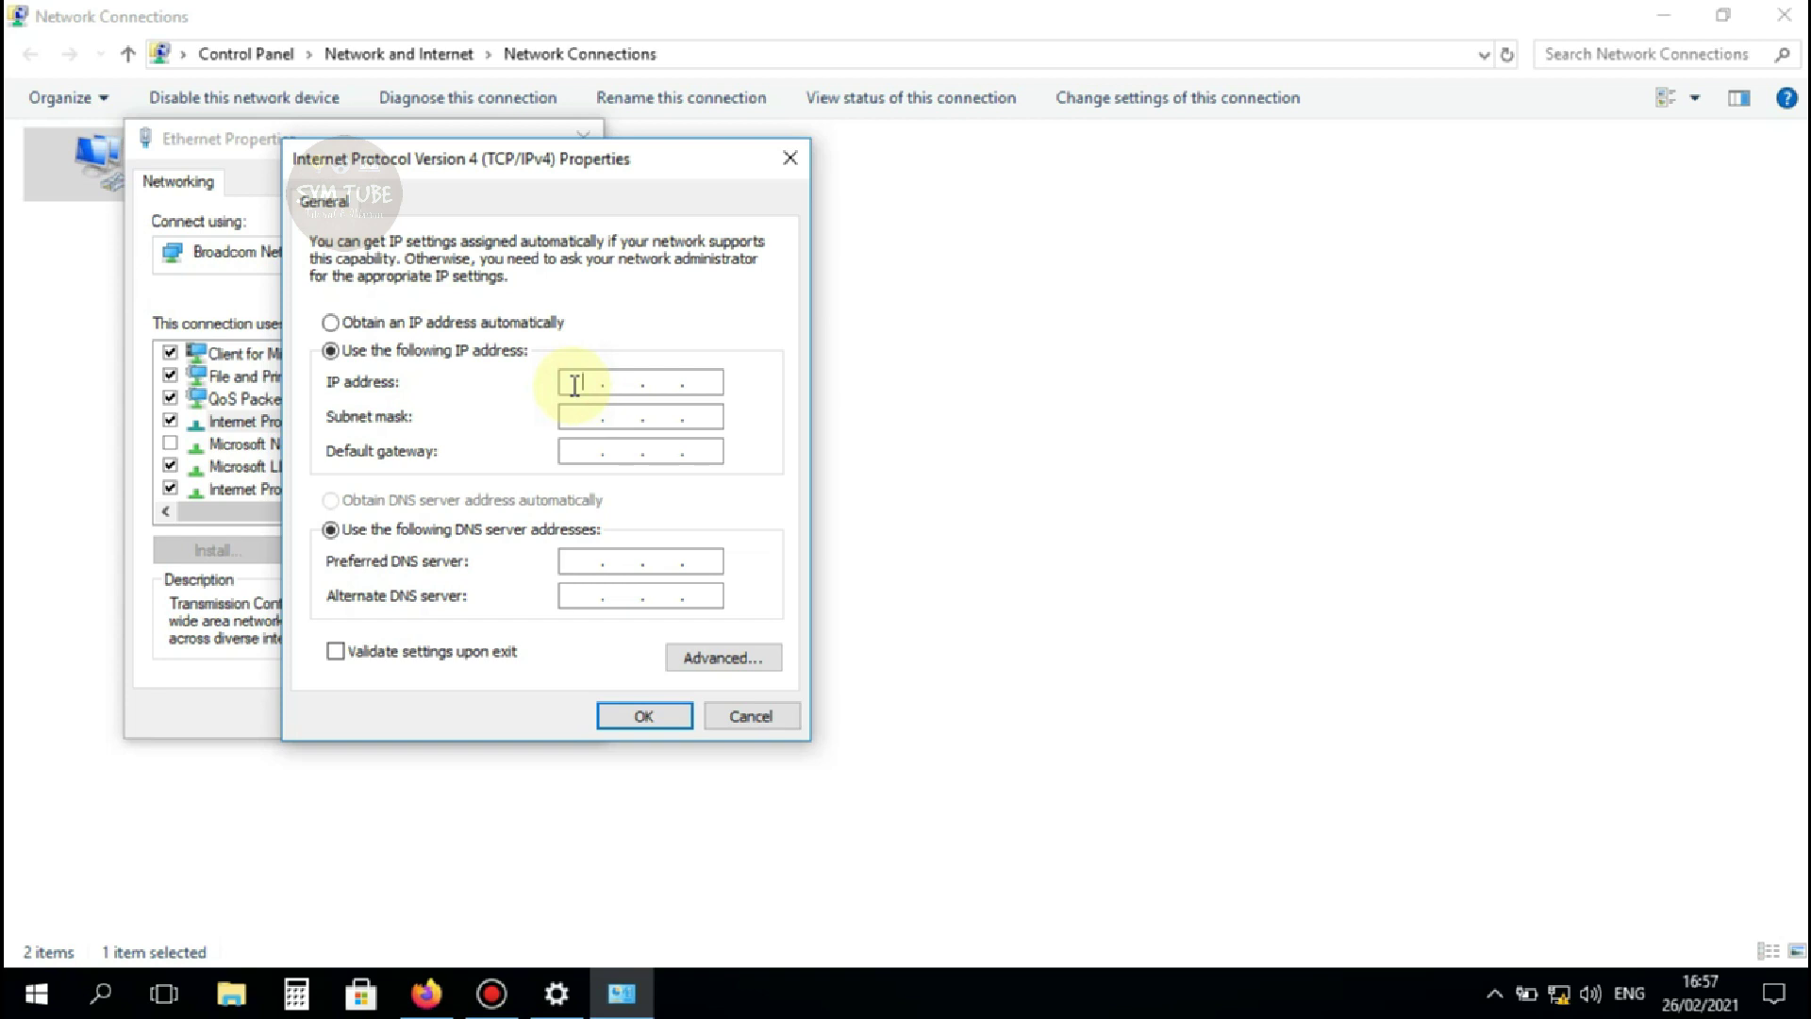
pyautogui.write('10.90.90.100')
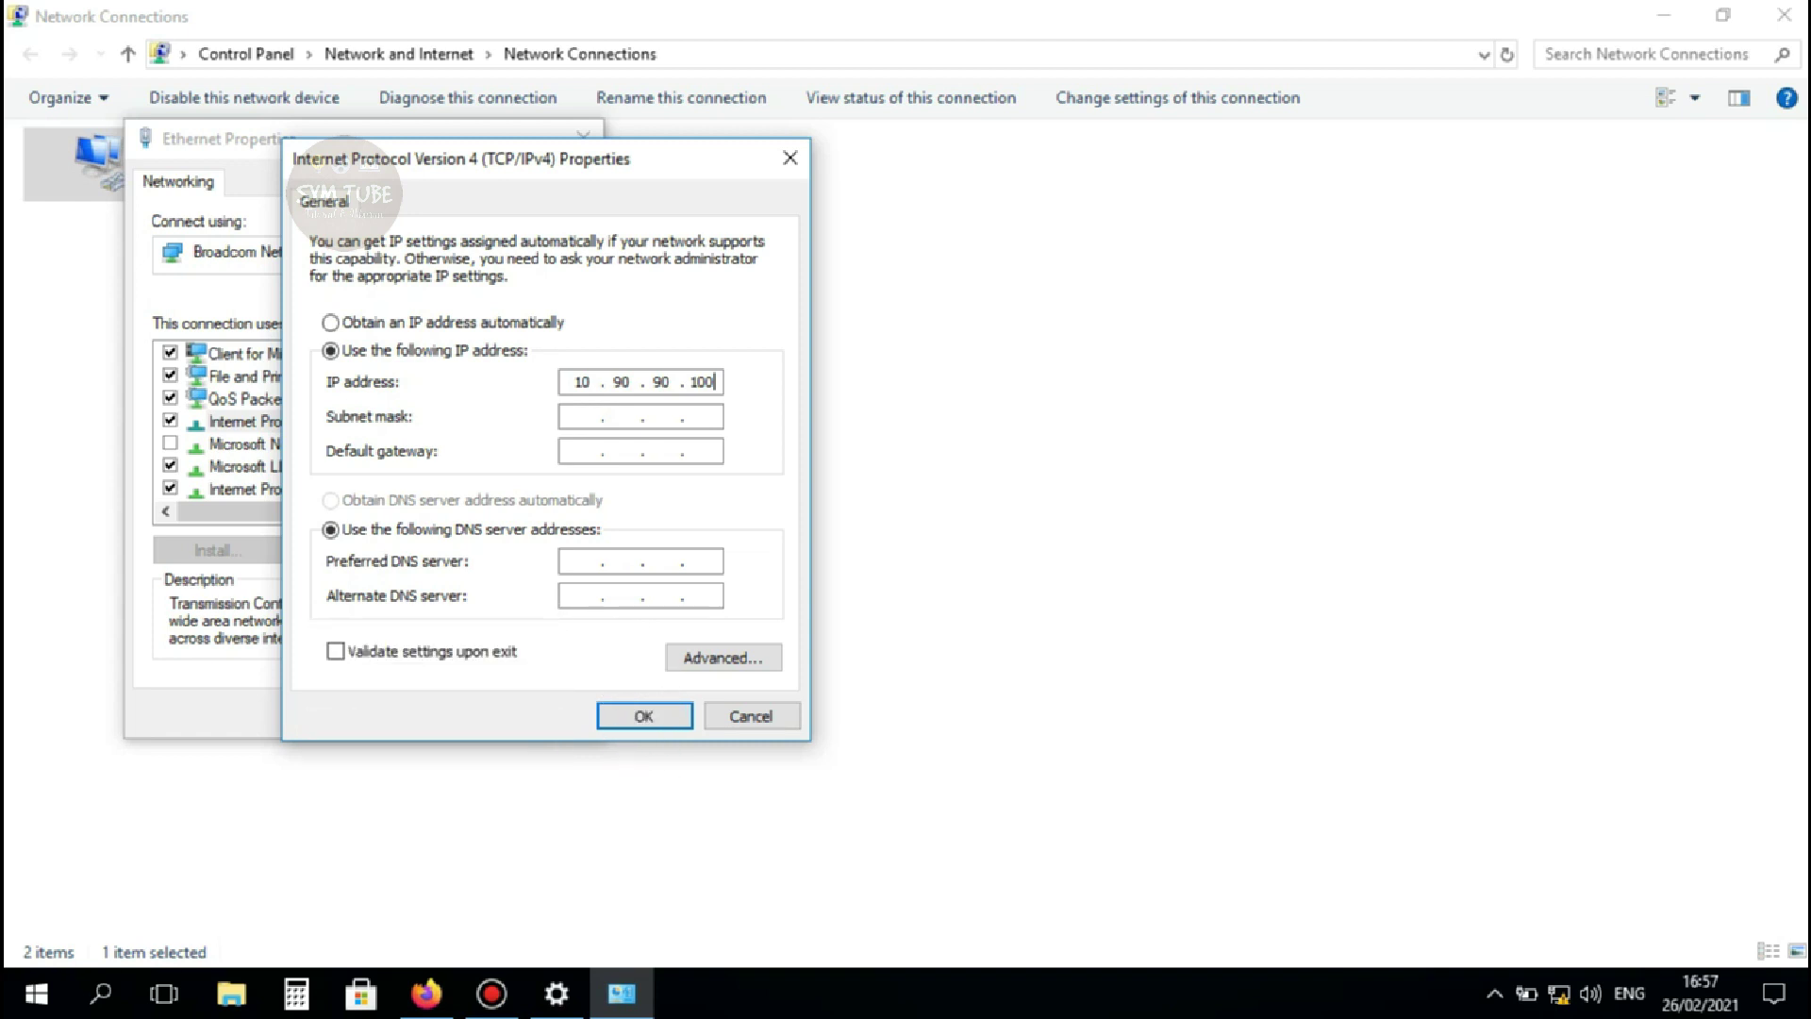
pyautogui.press('Tab')
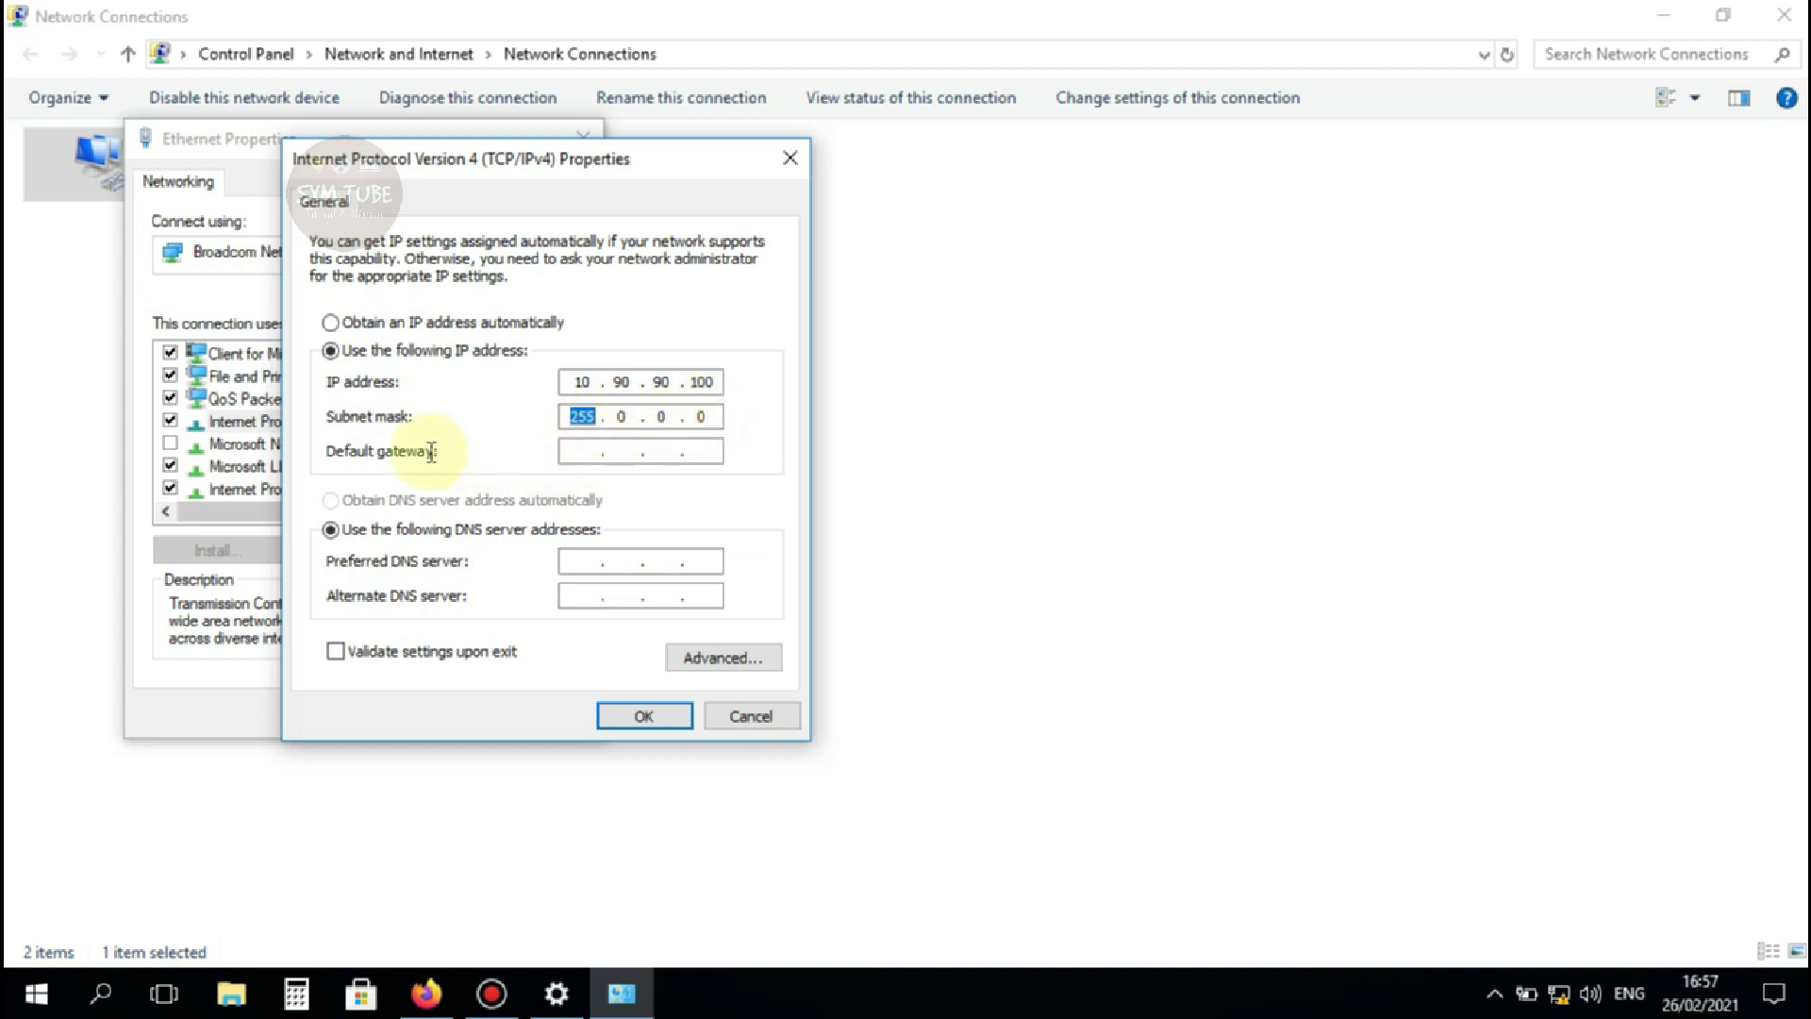
pyautogui.click(593, 447)
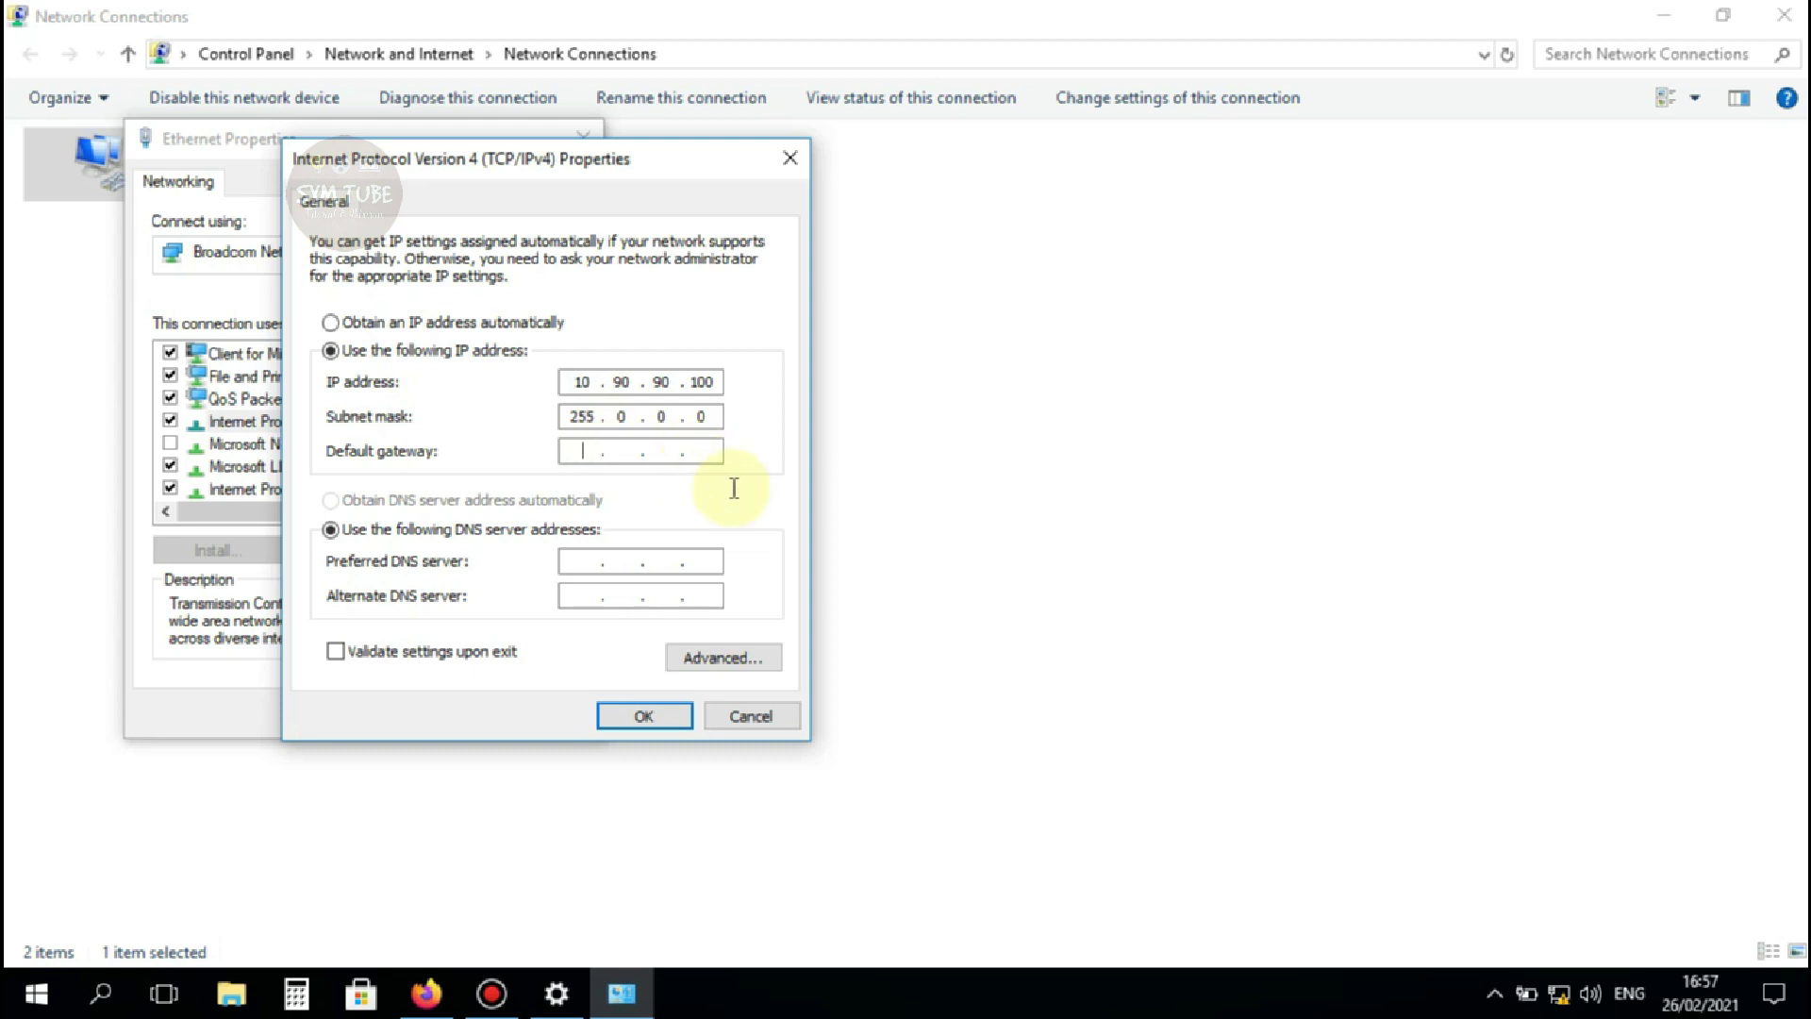
pyautogui.write('10 ')
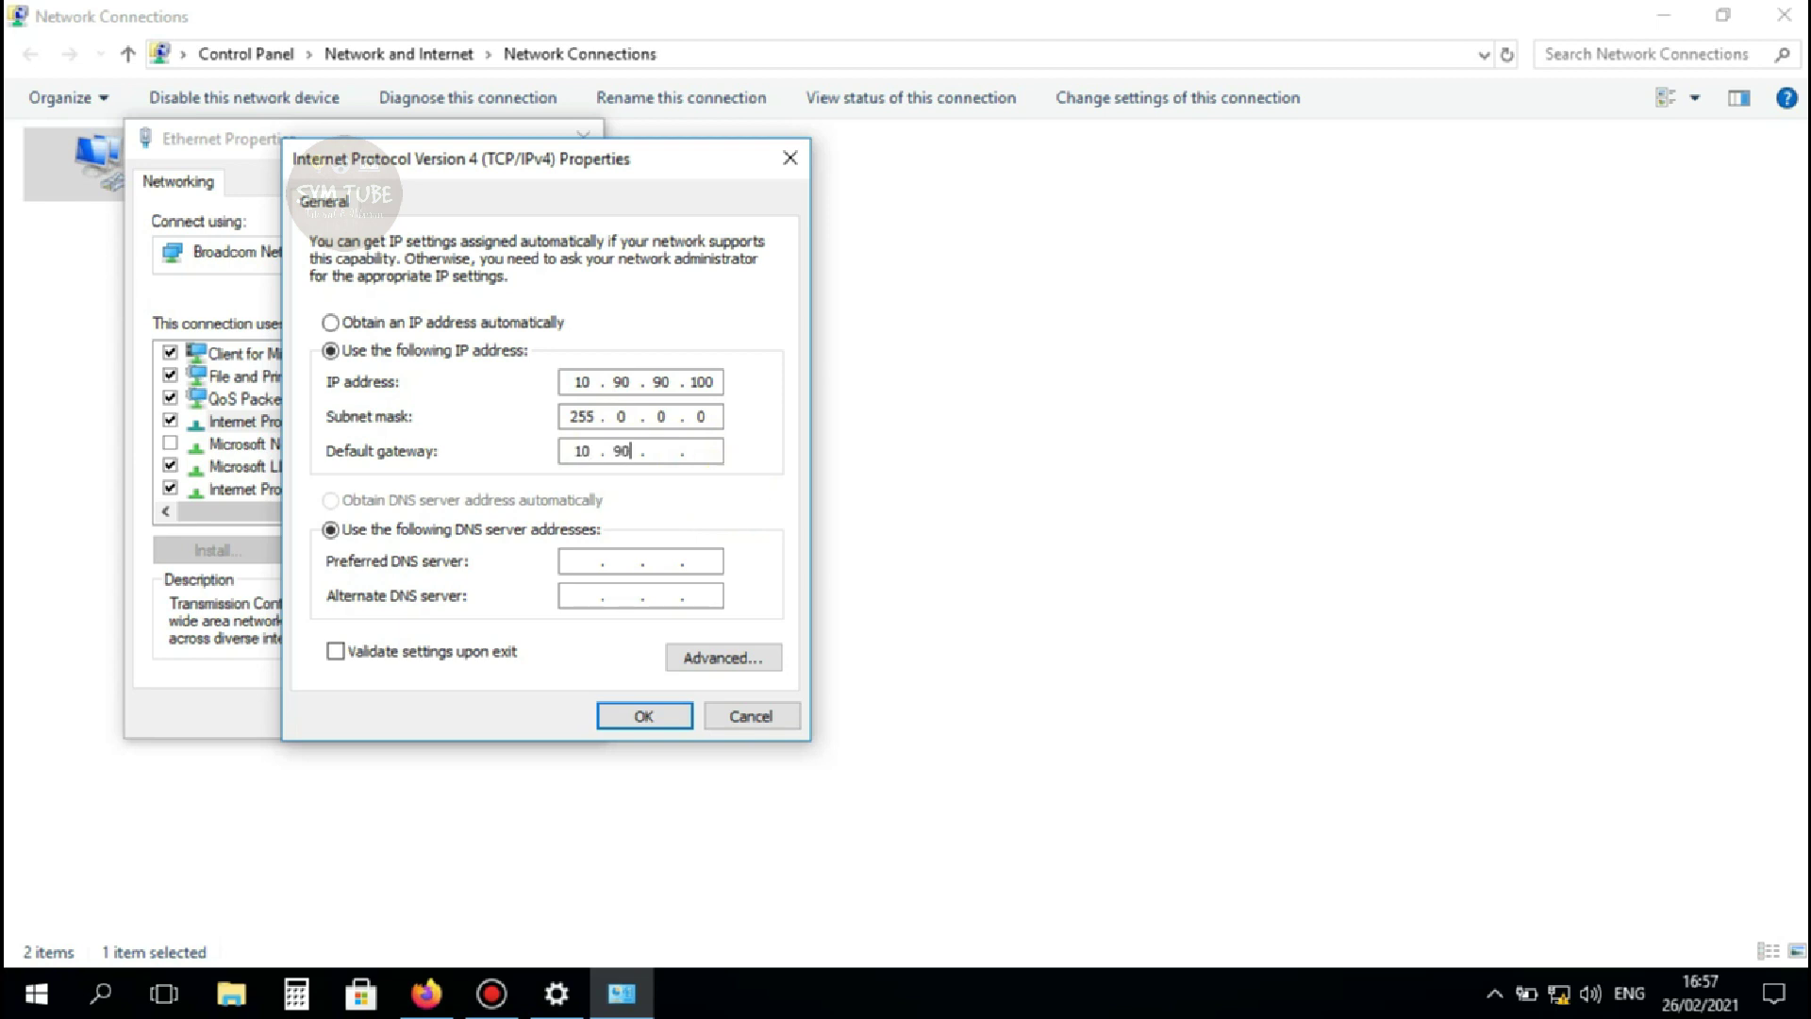
pyautogui.write('. 90 . 90')
# Apply the IPv4 settings, close Ethernet Properties, and reload the switch page in Firefox
pyautogui.click(644, 716)
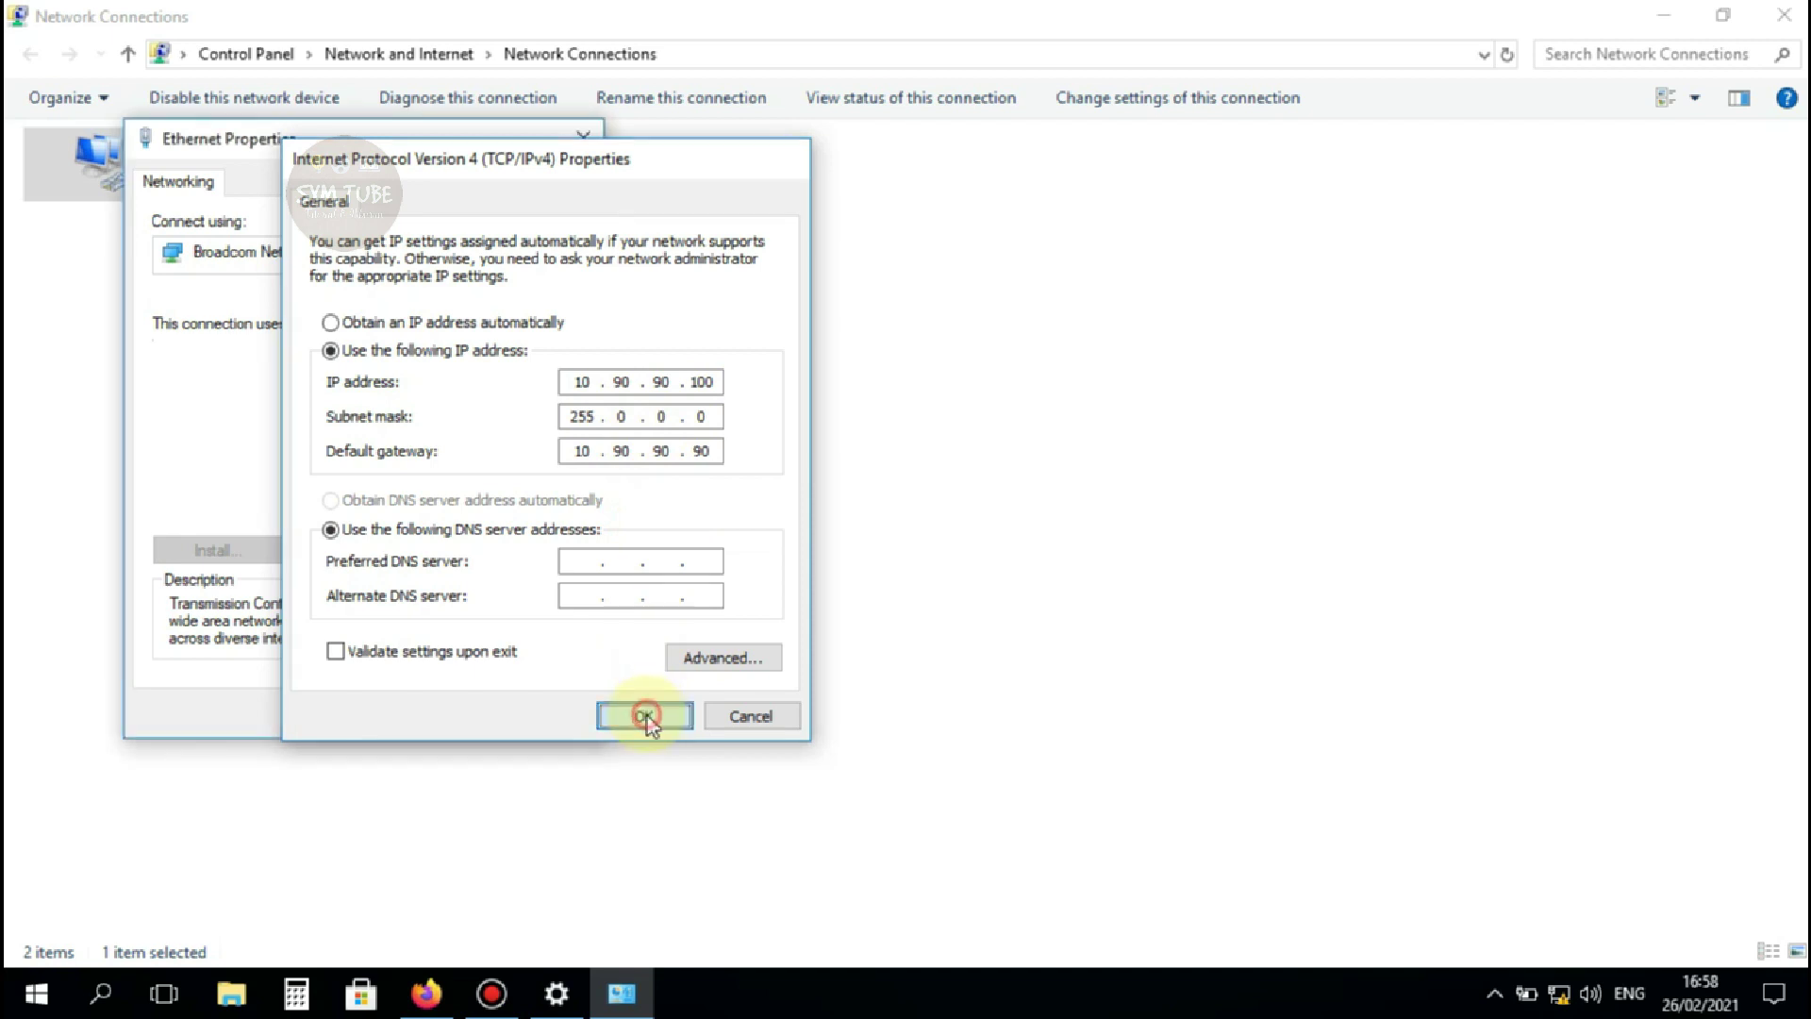
pyautogui.click(435, 713)
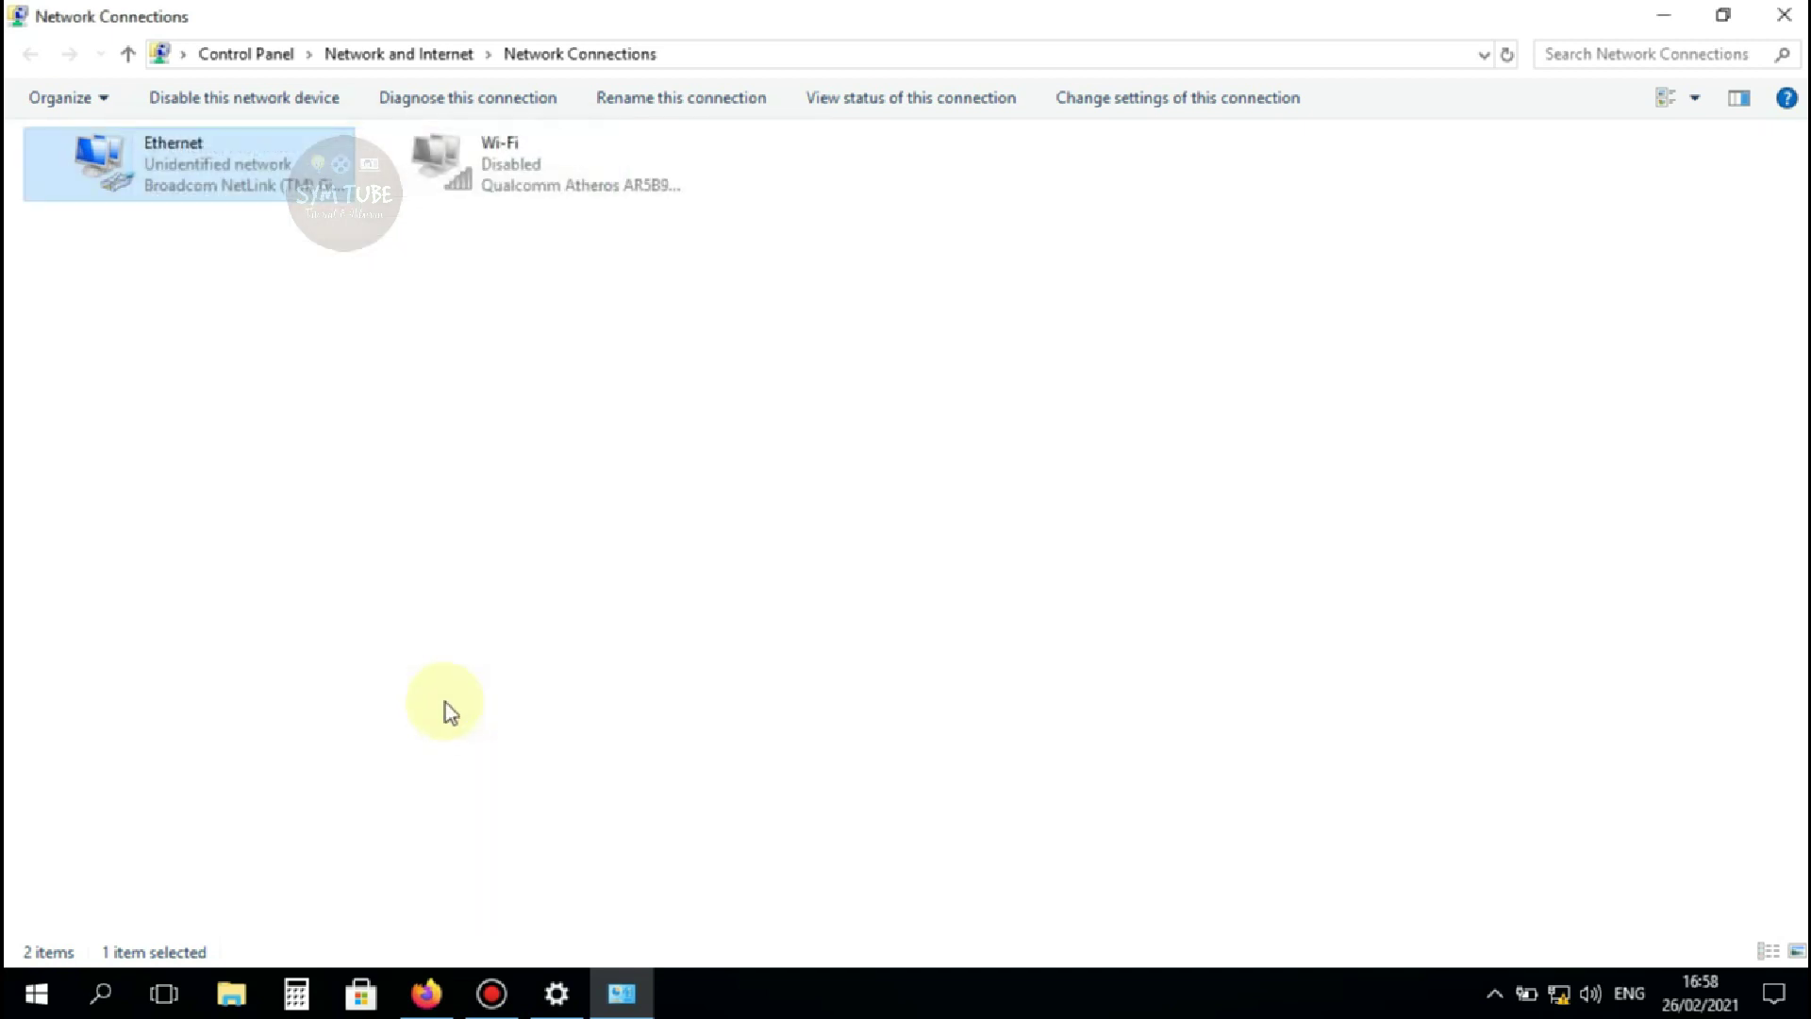
pyautogui.click(425, 992)
pyautogui.click(117, 72)
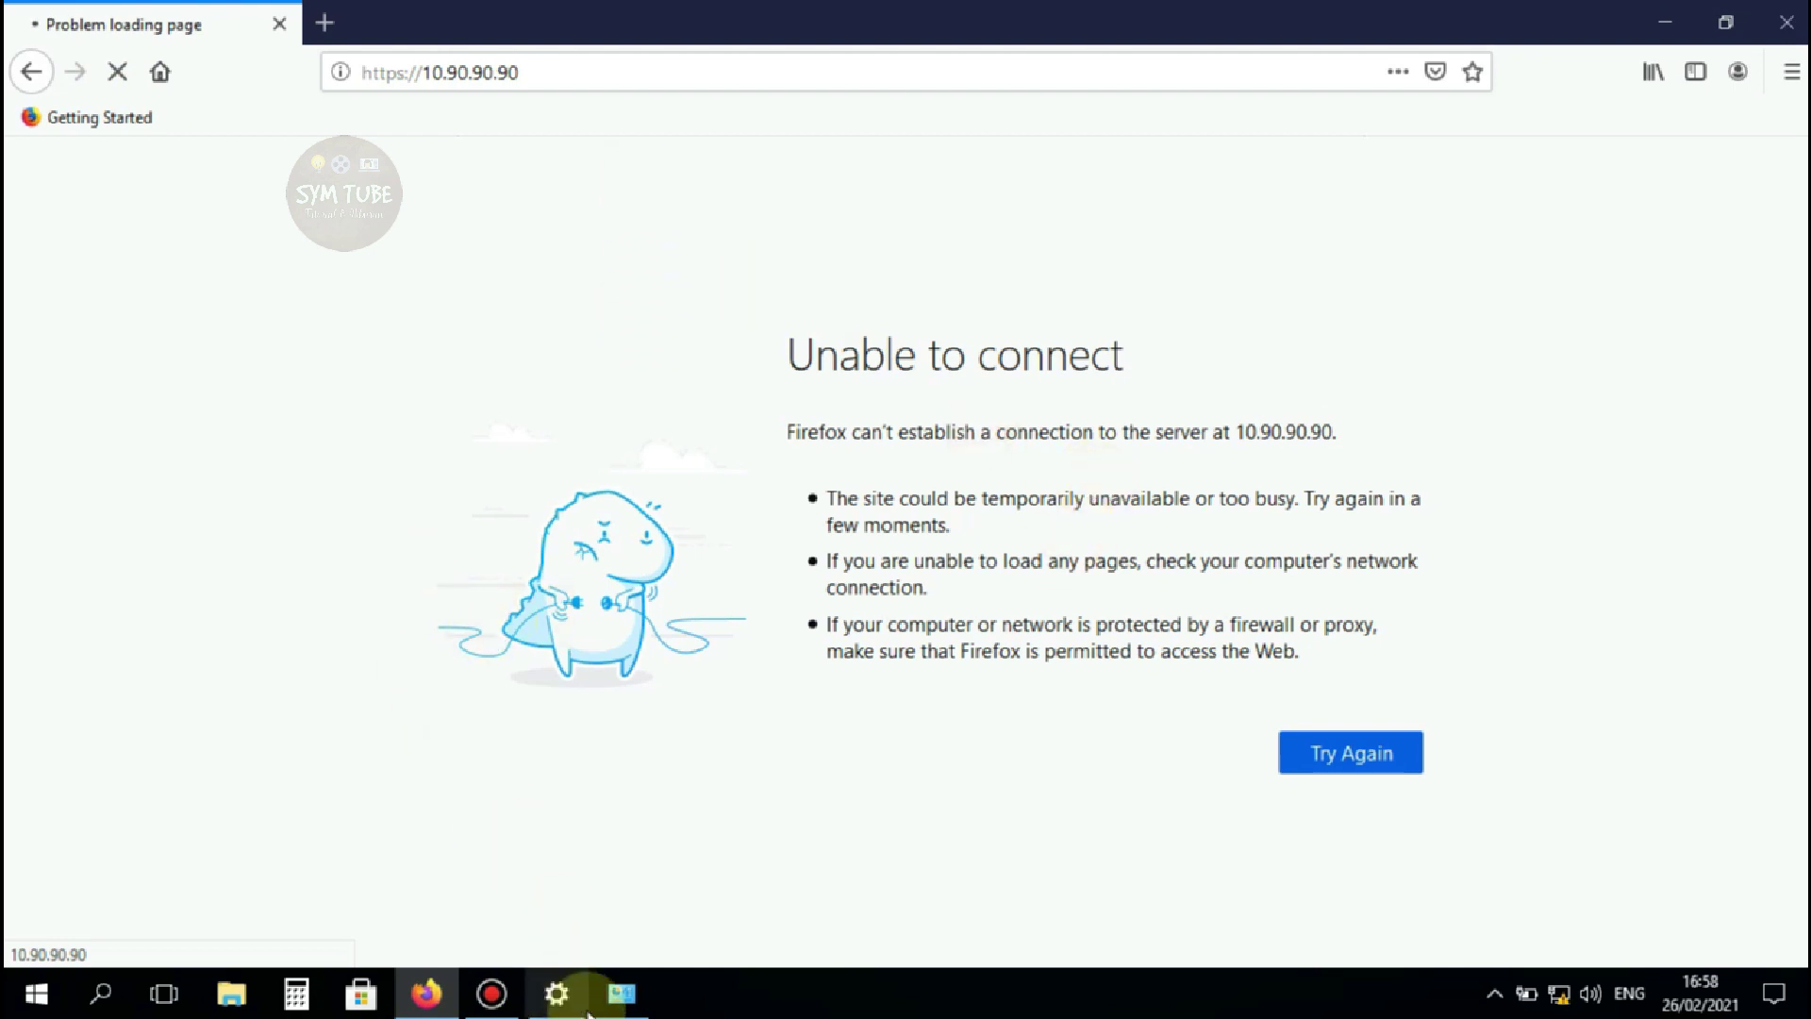
# Retype 10.90.90.90 over the old https address to reach the switch's Login page
pyautogui.click(622, 993)
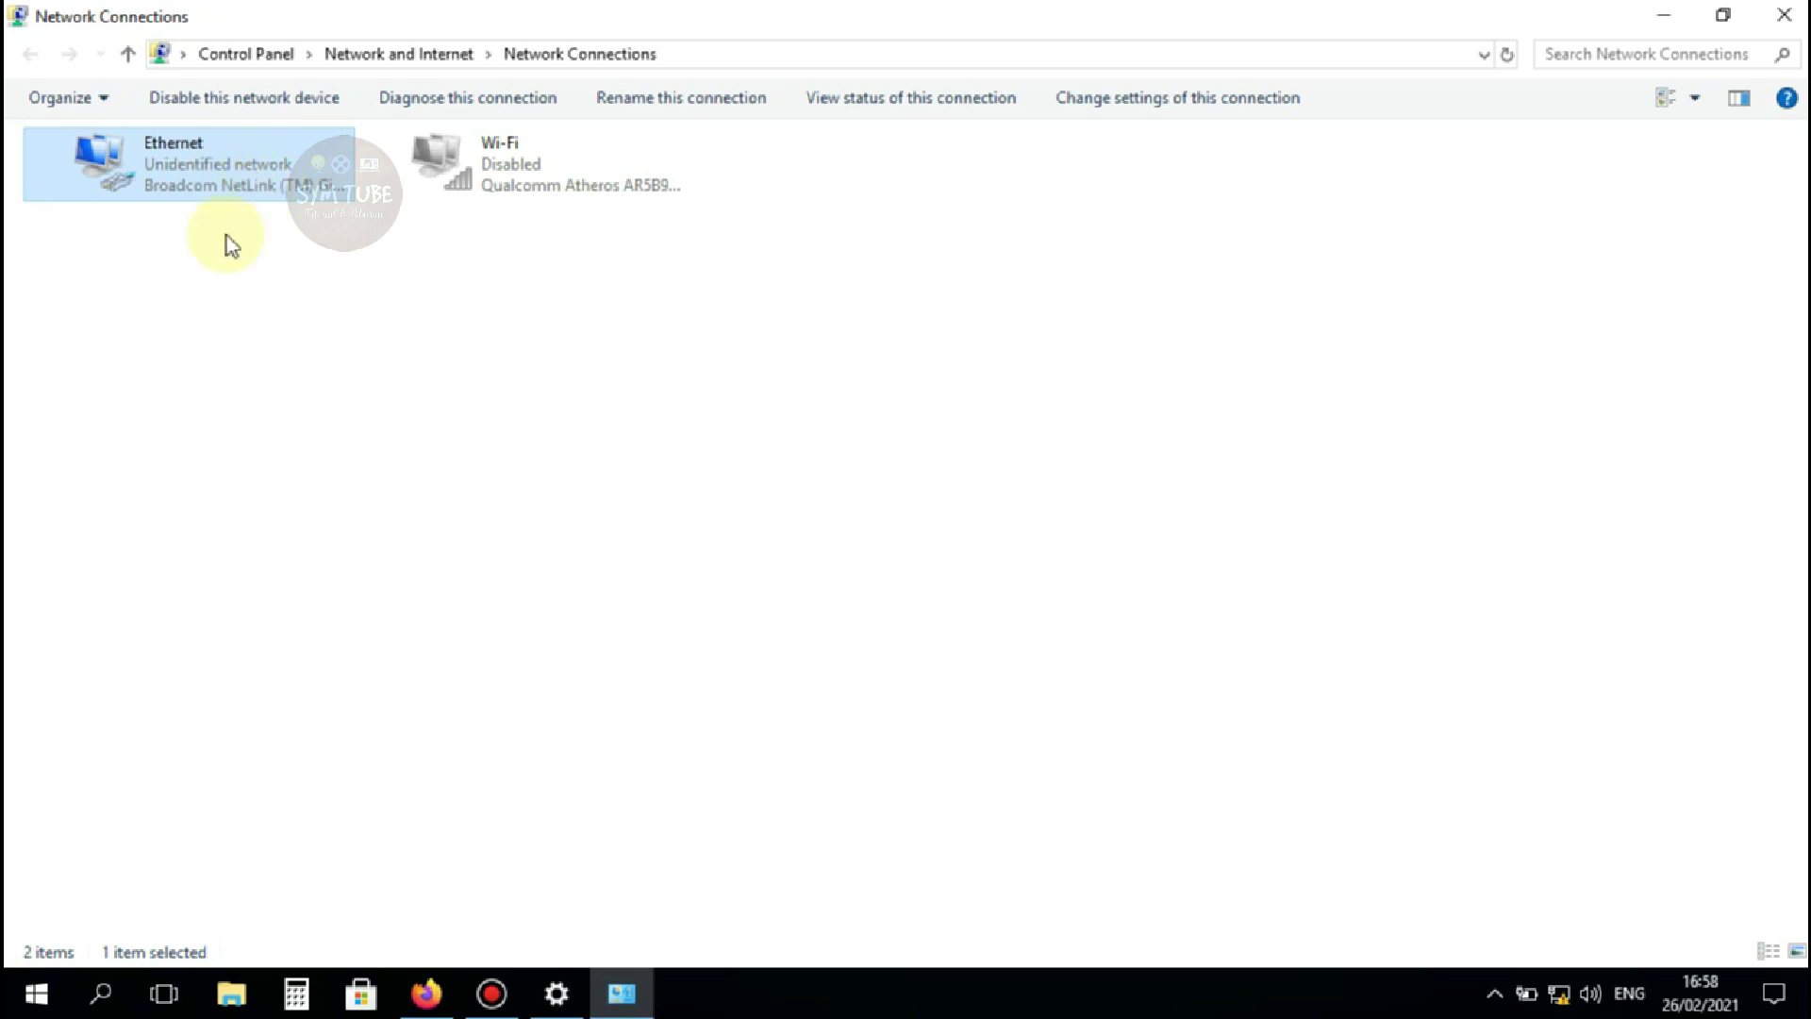
pyautogui.click(426, 993)
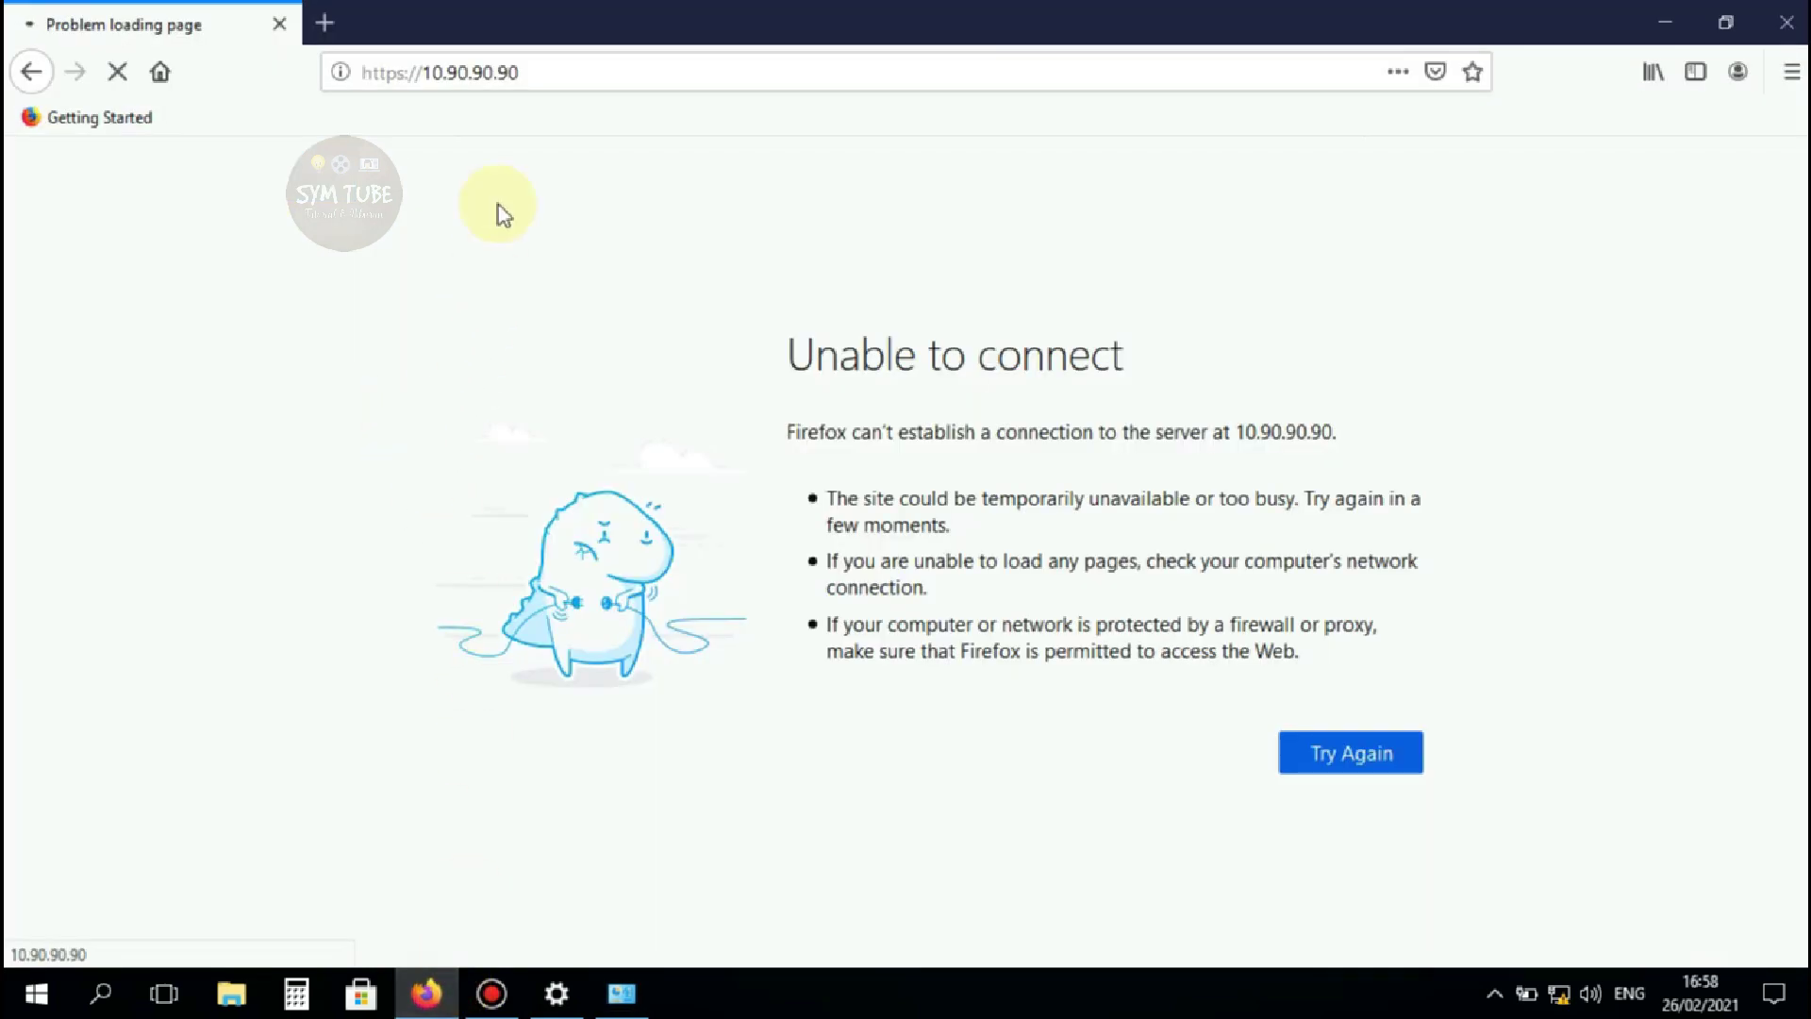
pyautogui.click(563, 73)
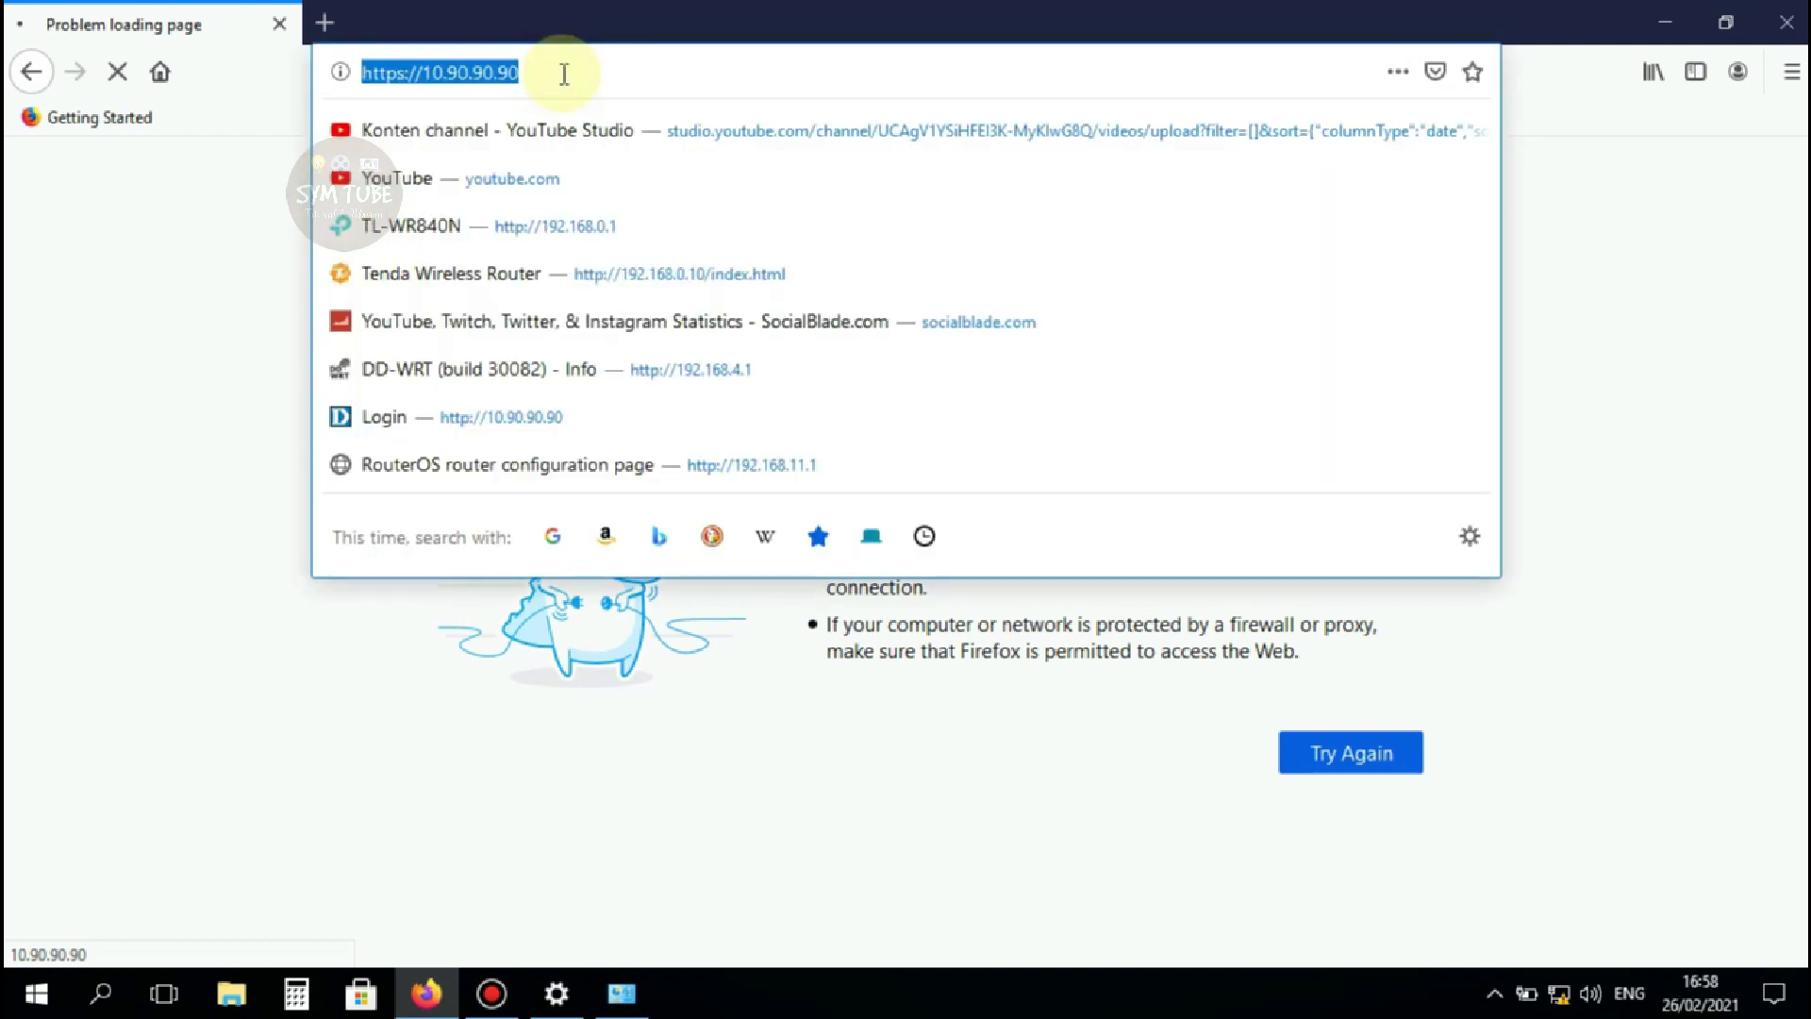
pyautogui.write('10.90.90.90')
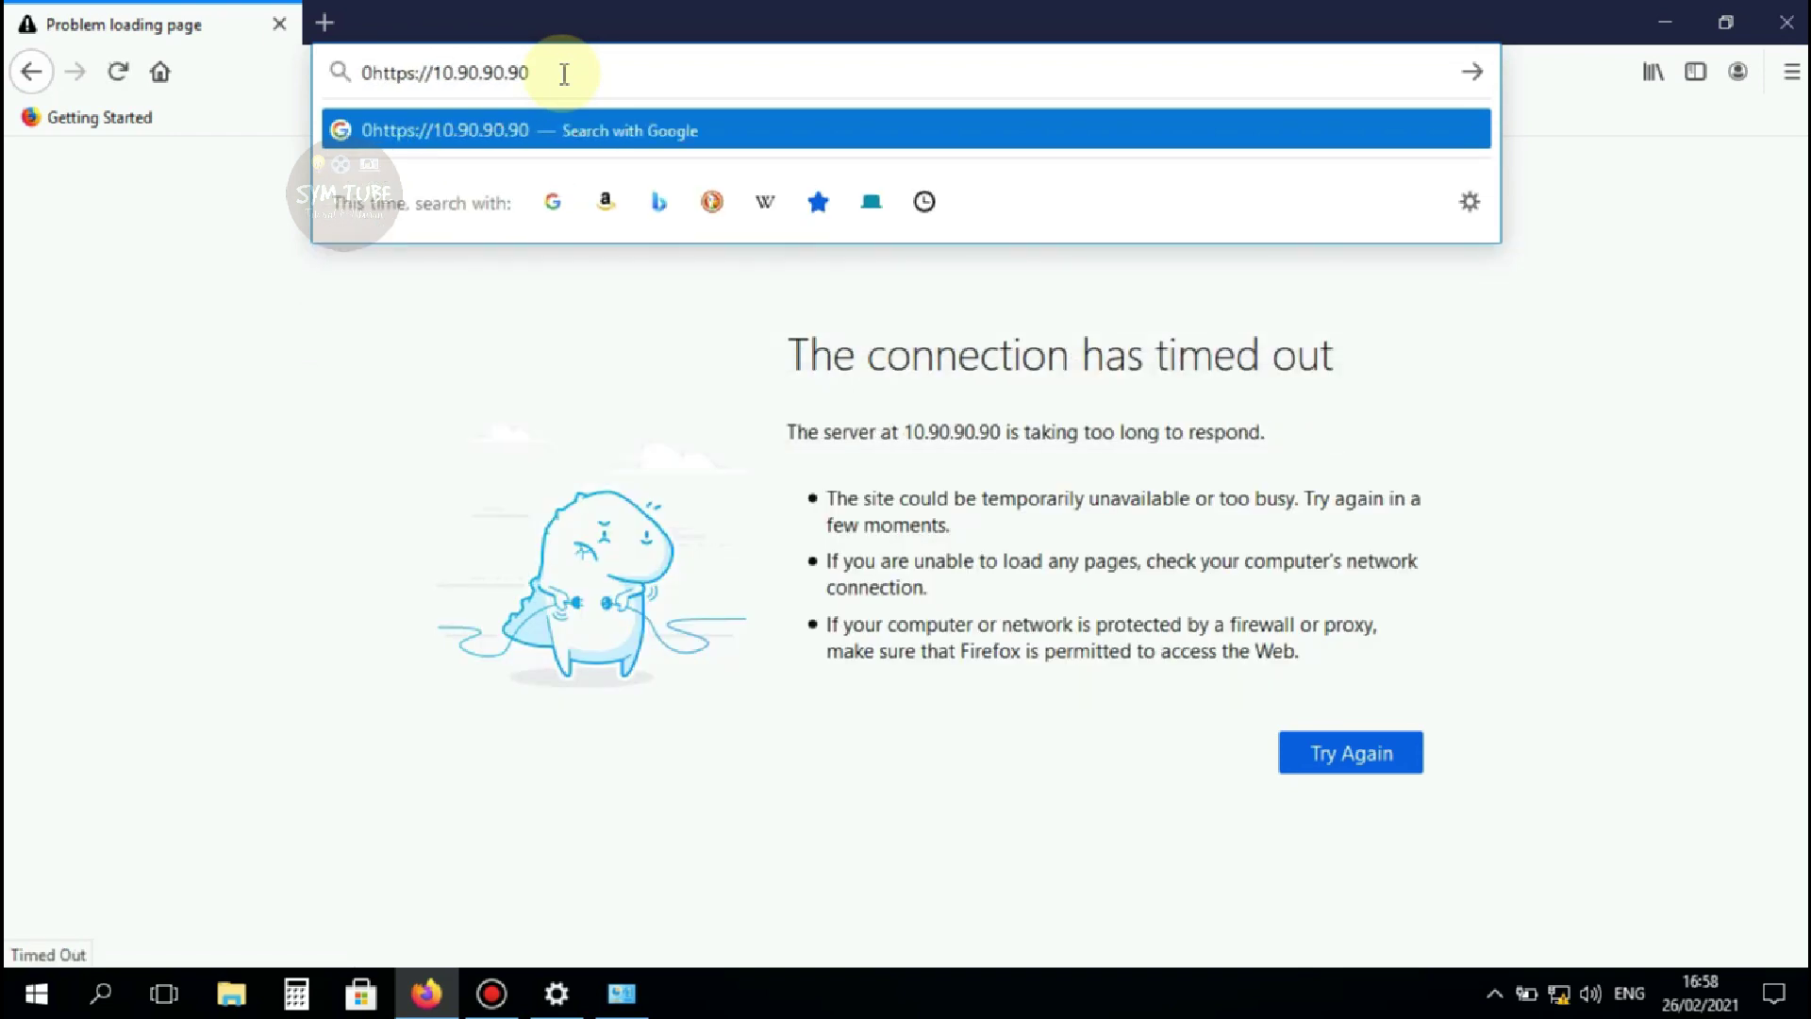
pyautogui.moveTo(563, 72); pyautogui.dragTo(287, 29)
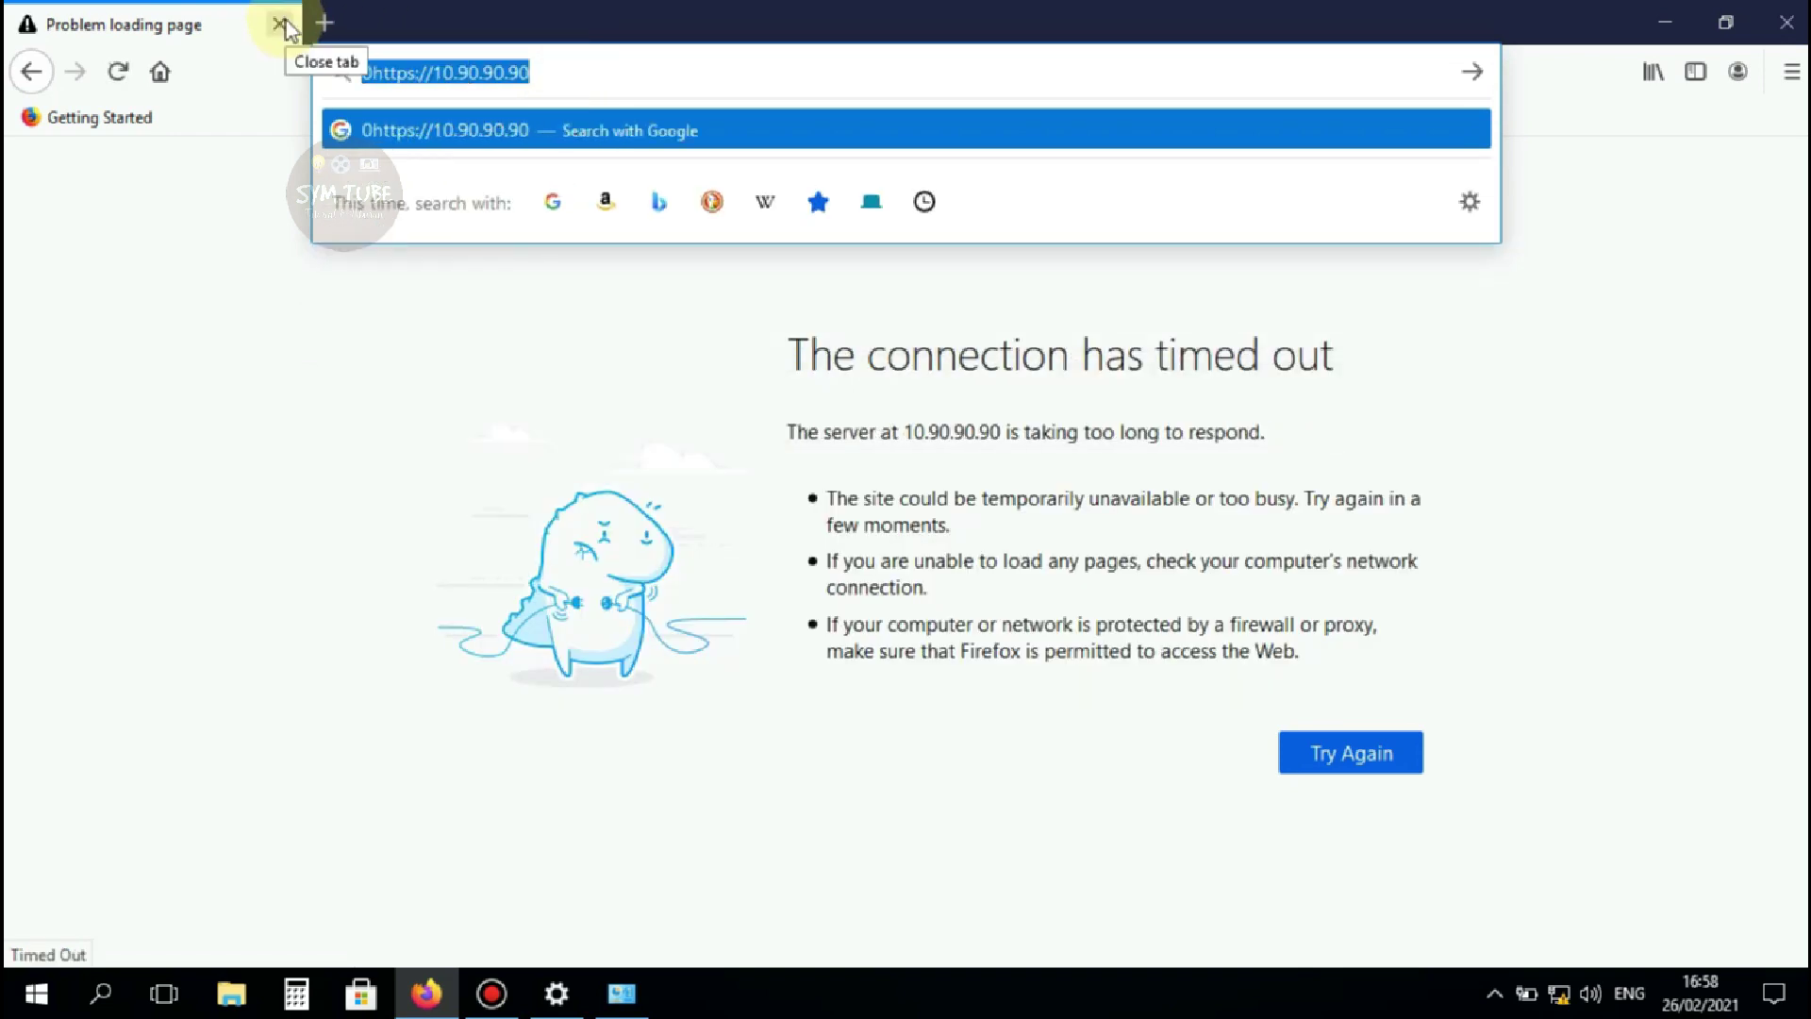
pyautogui.write('10.90')
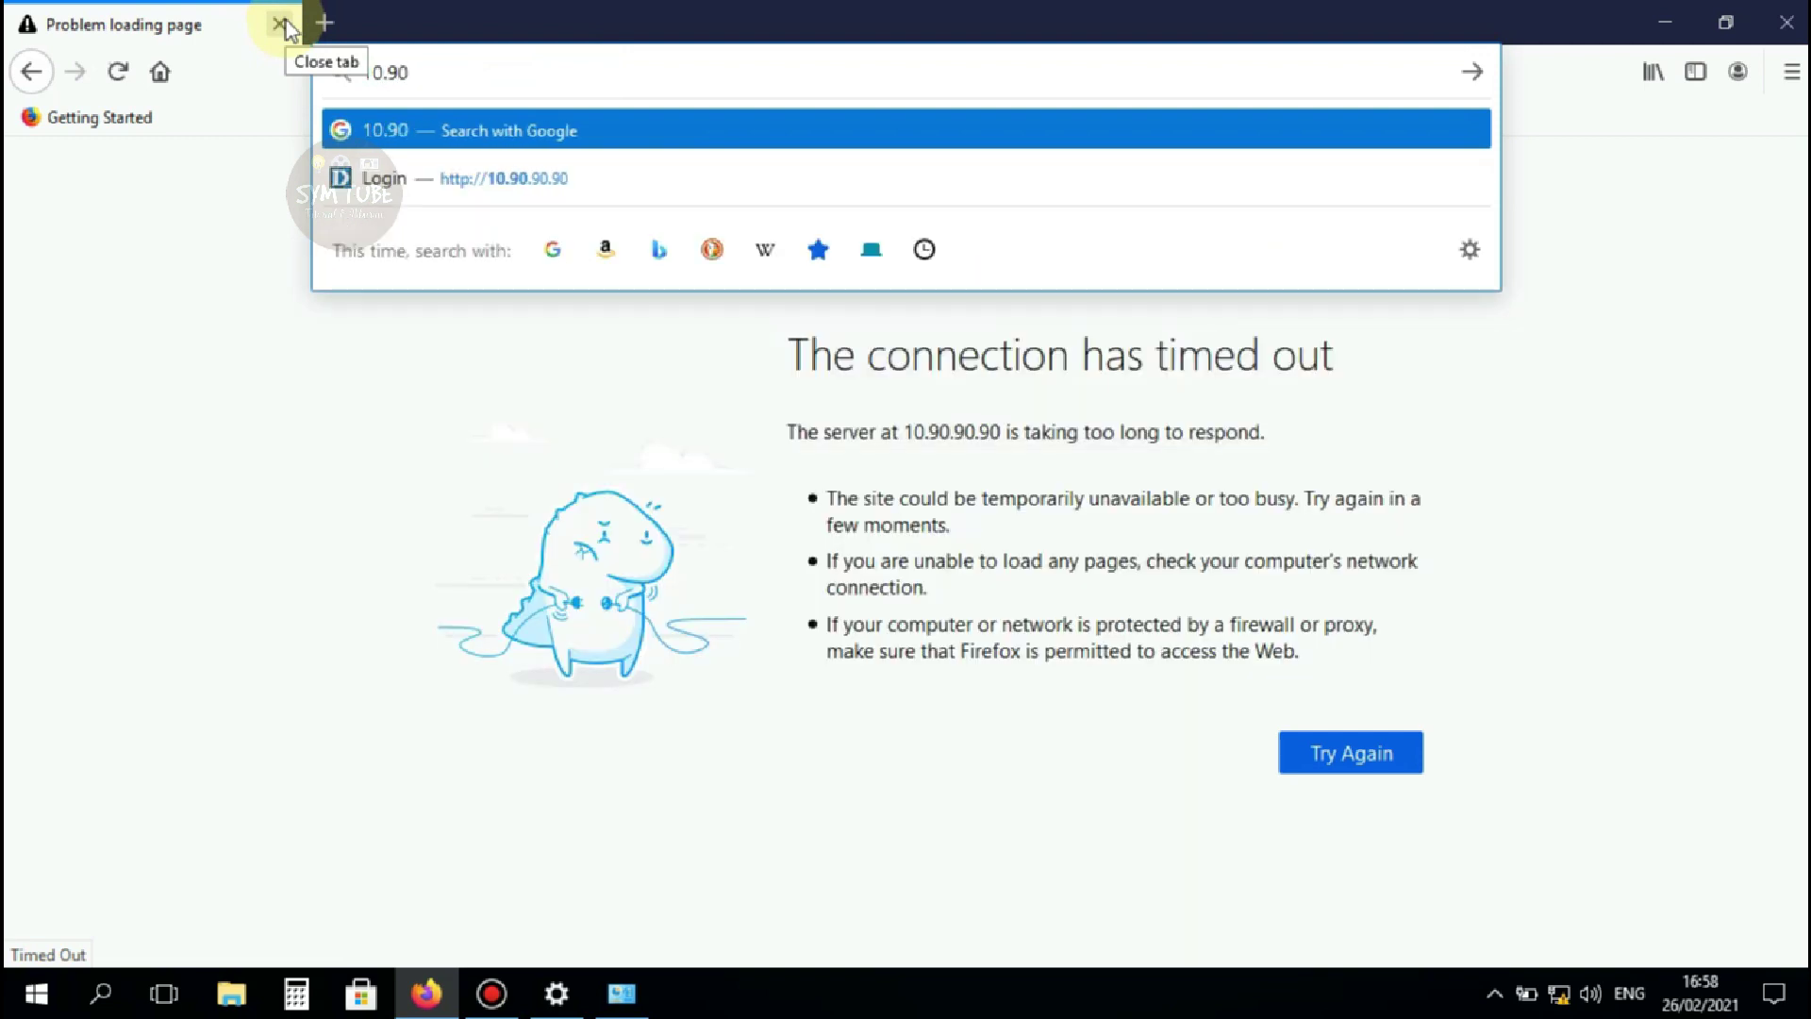
pyautogui.moveTo(695, 11)
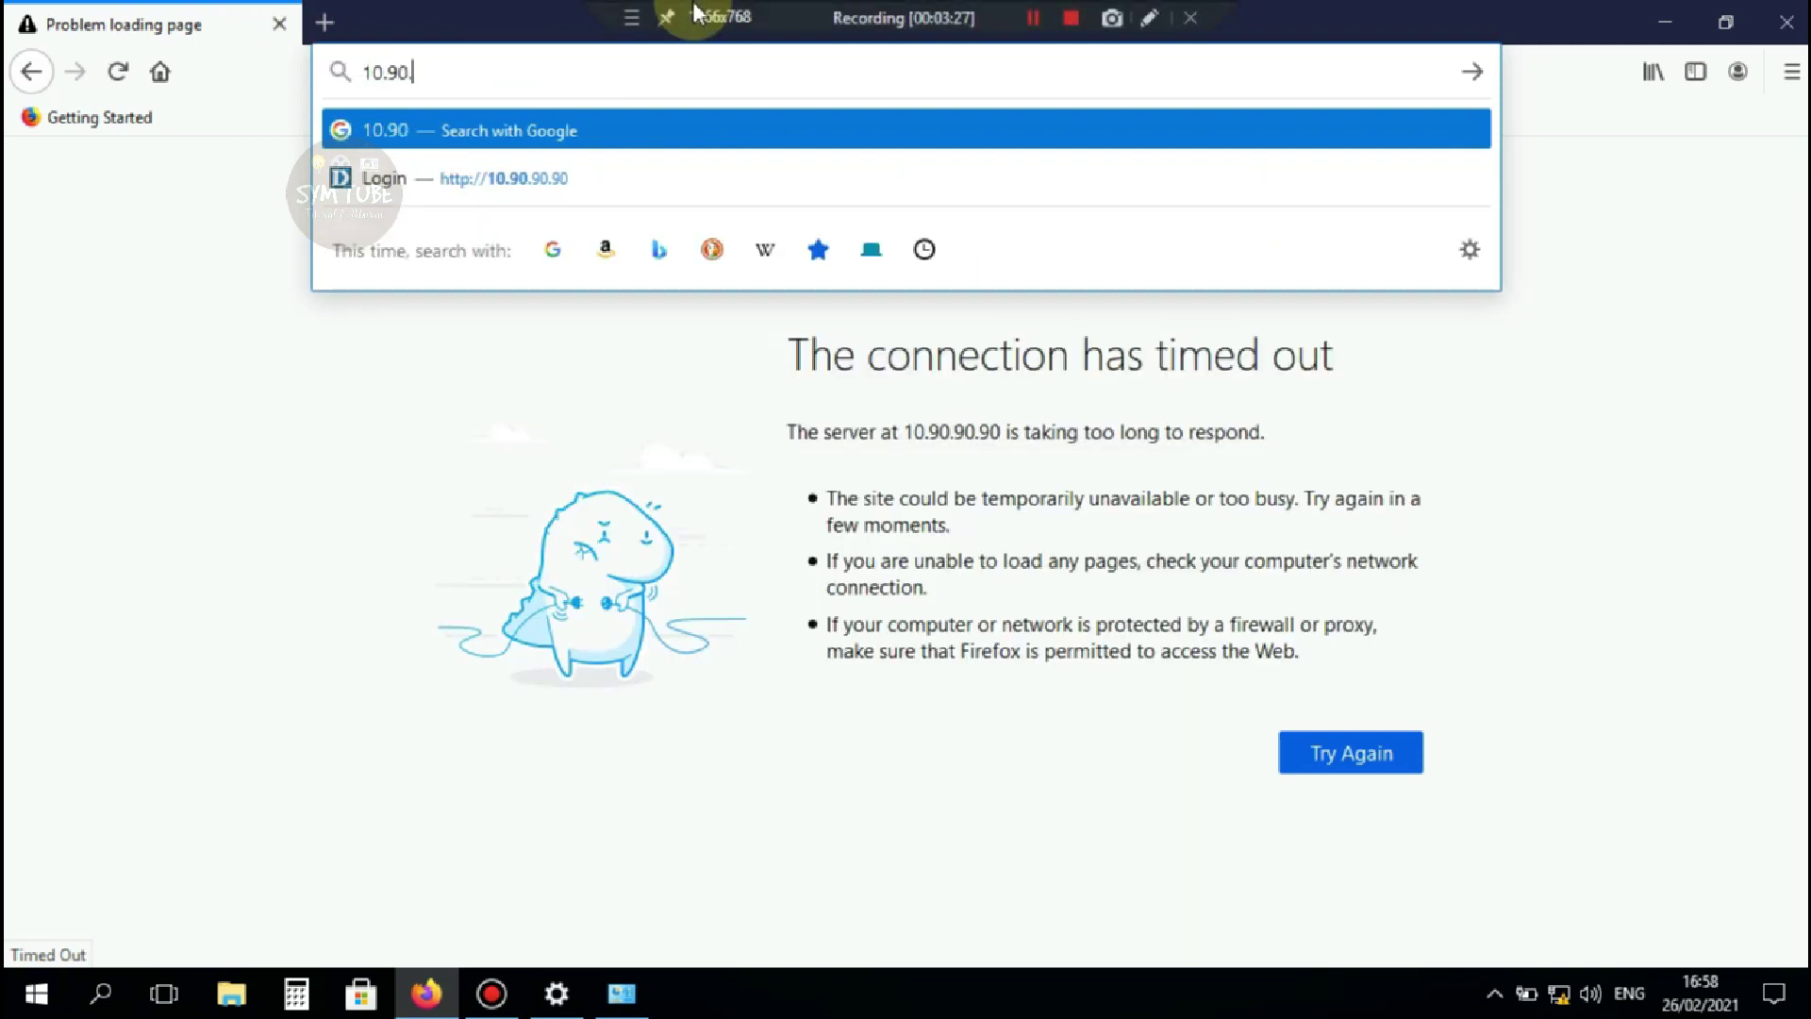
pyautogui.write('.90.9')
pyautogui.write('0.90')
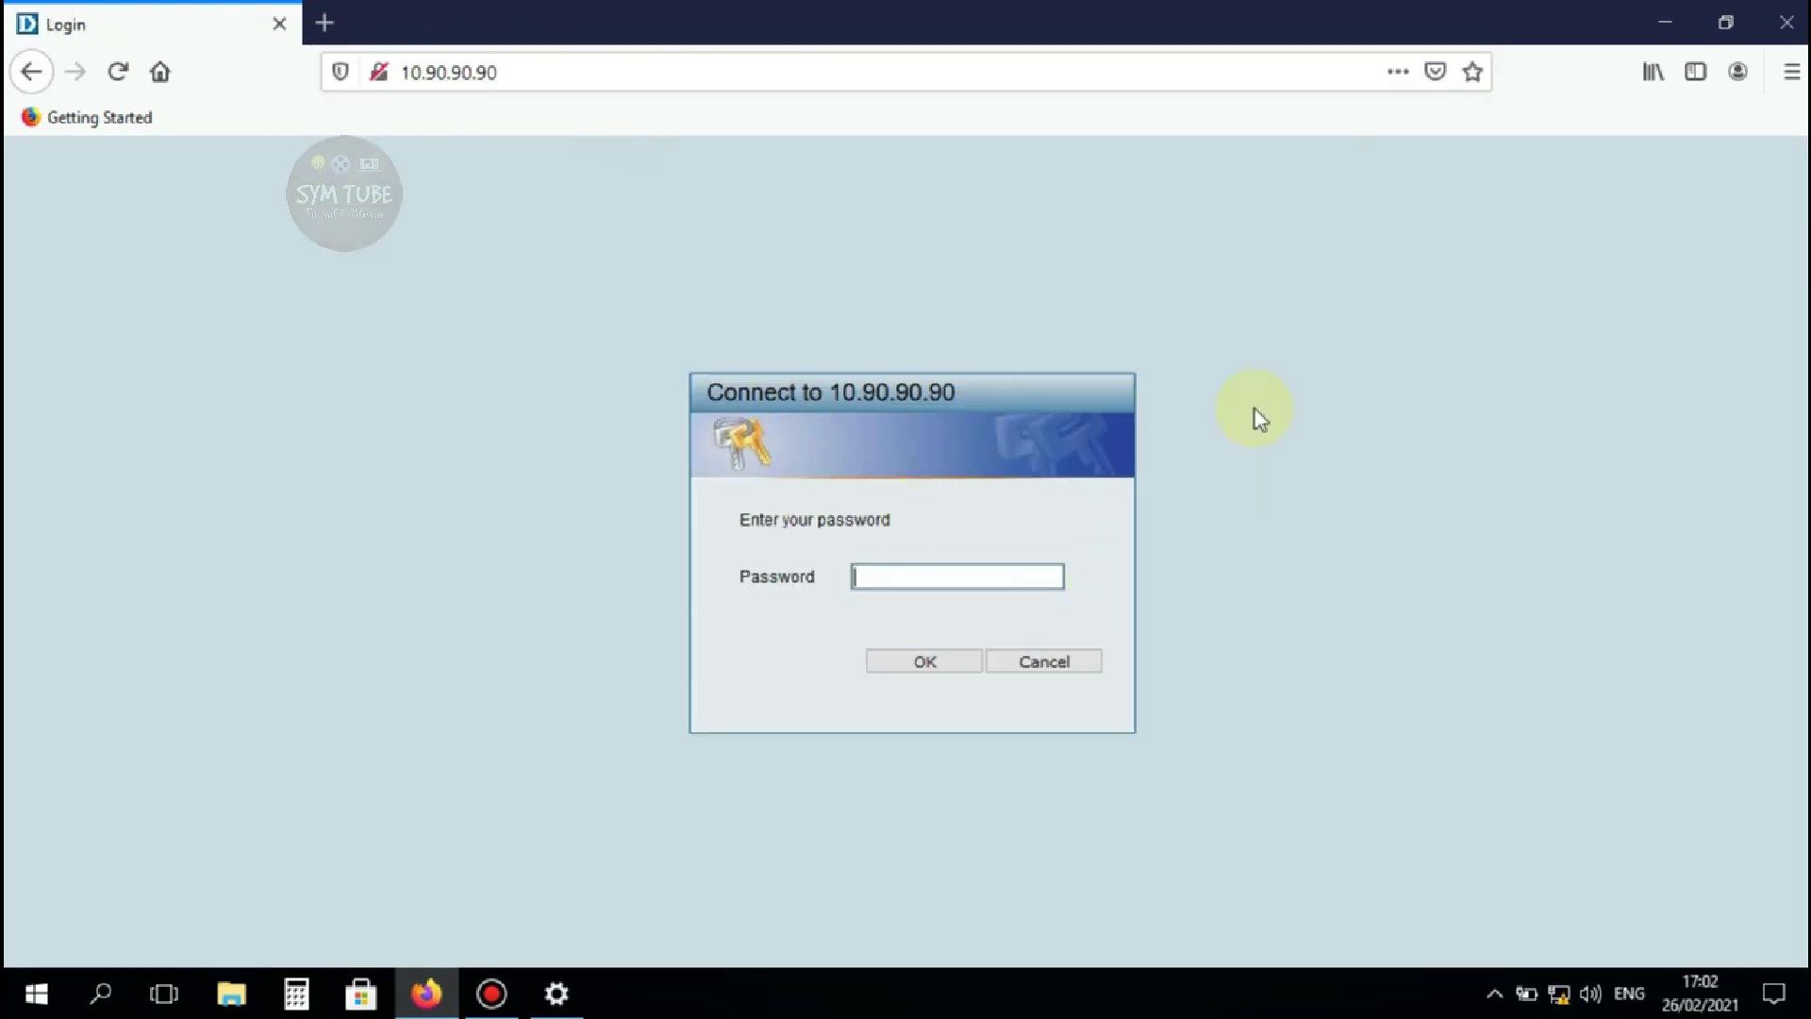
pyautogui.click(117, 72)
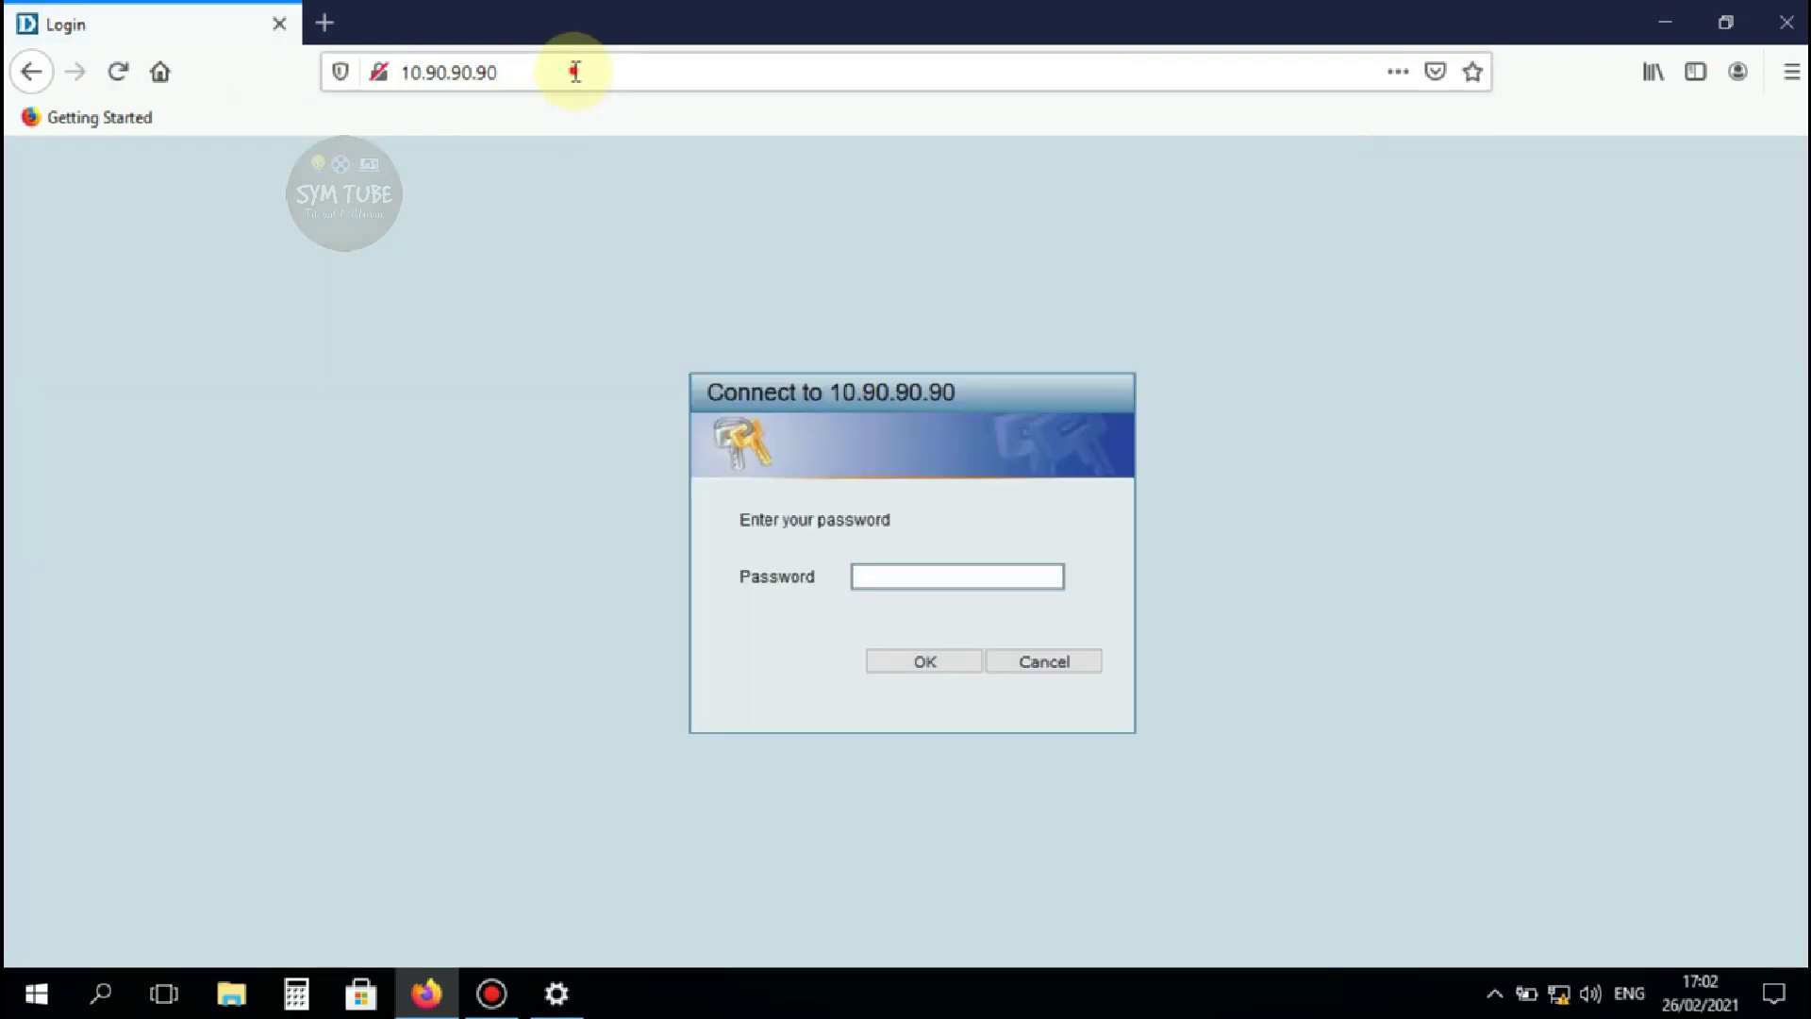
pyautogui.click(565, 72)
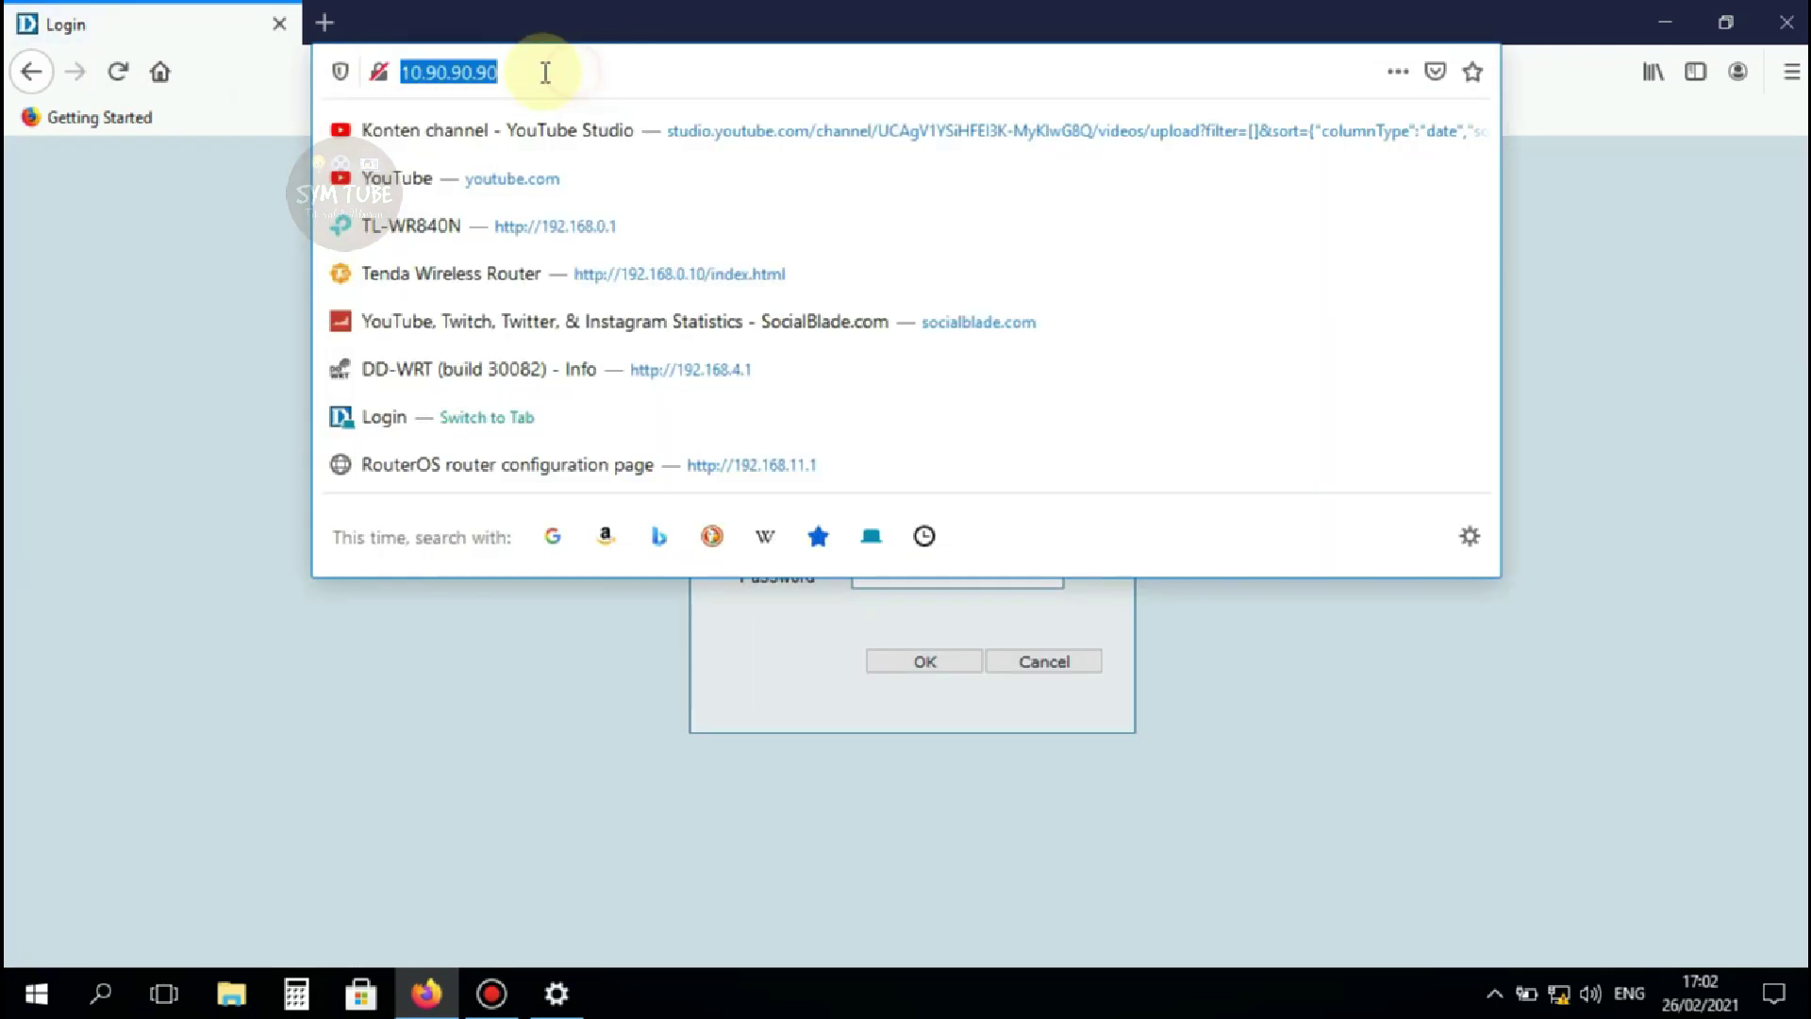
pyautogui.click(21, 263)
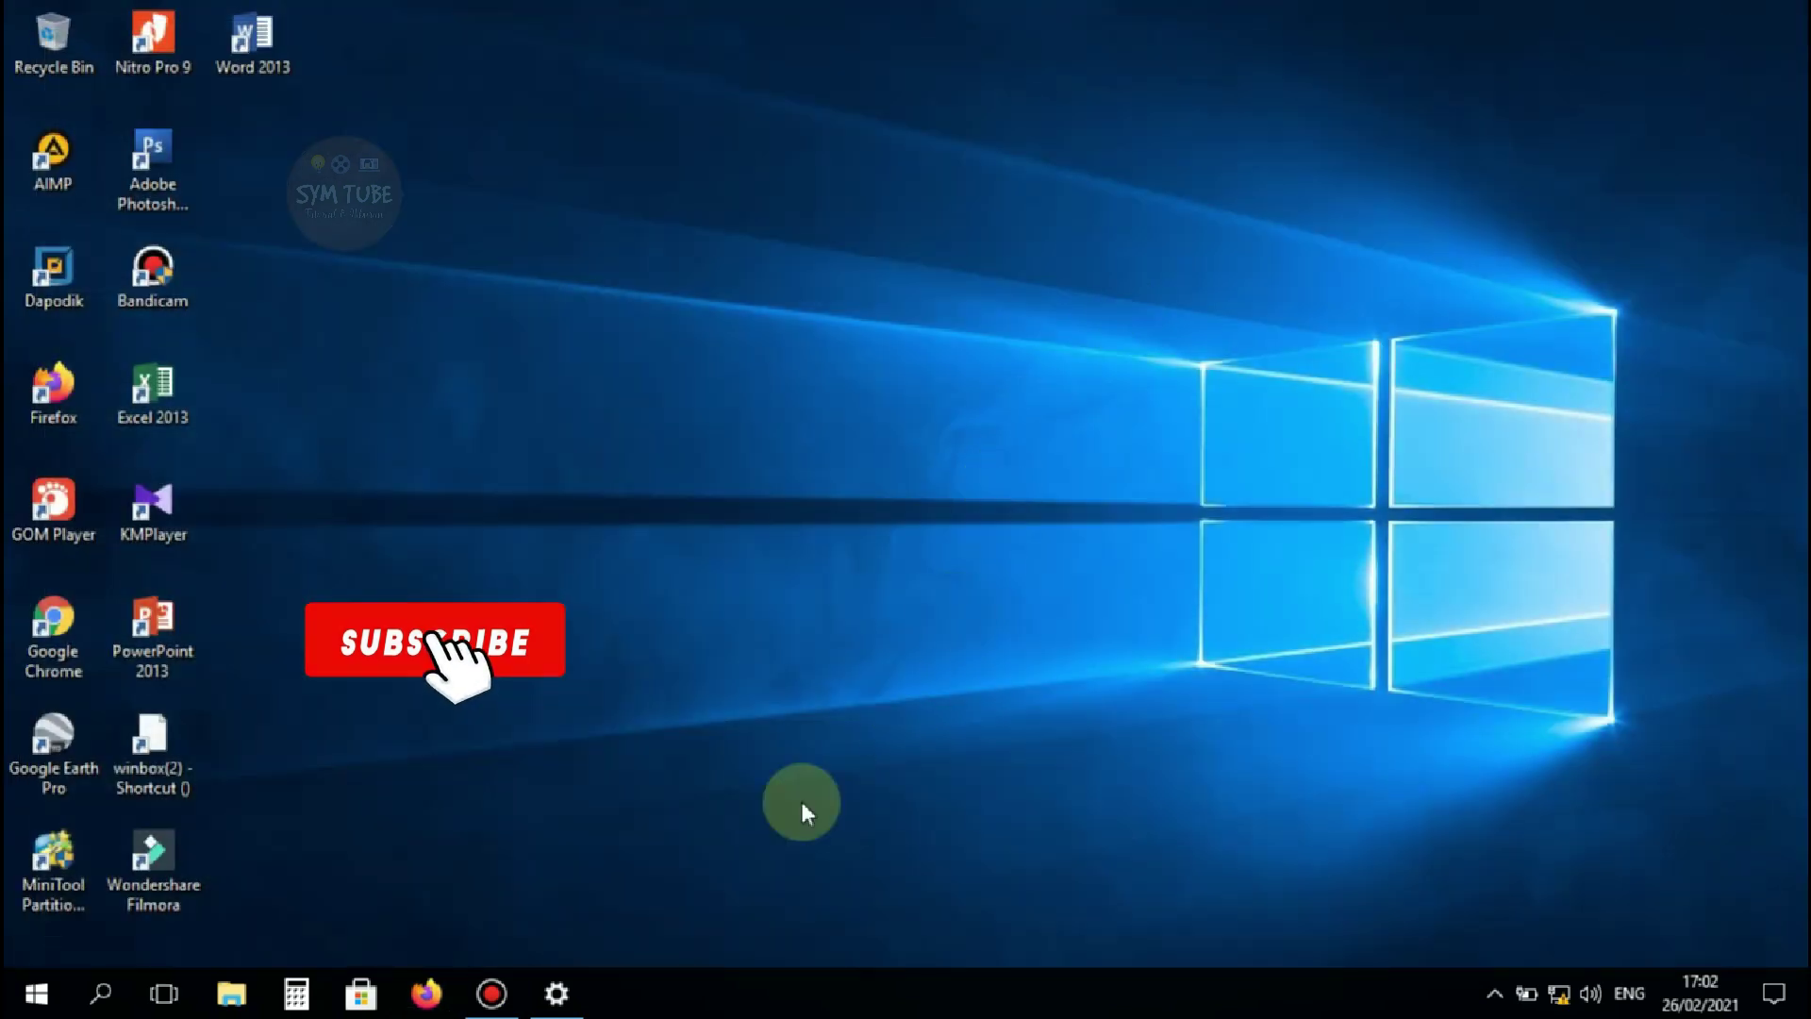
pyautogui.click(426, 993)
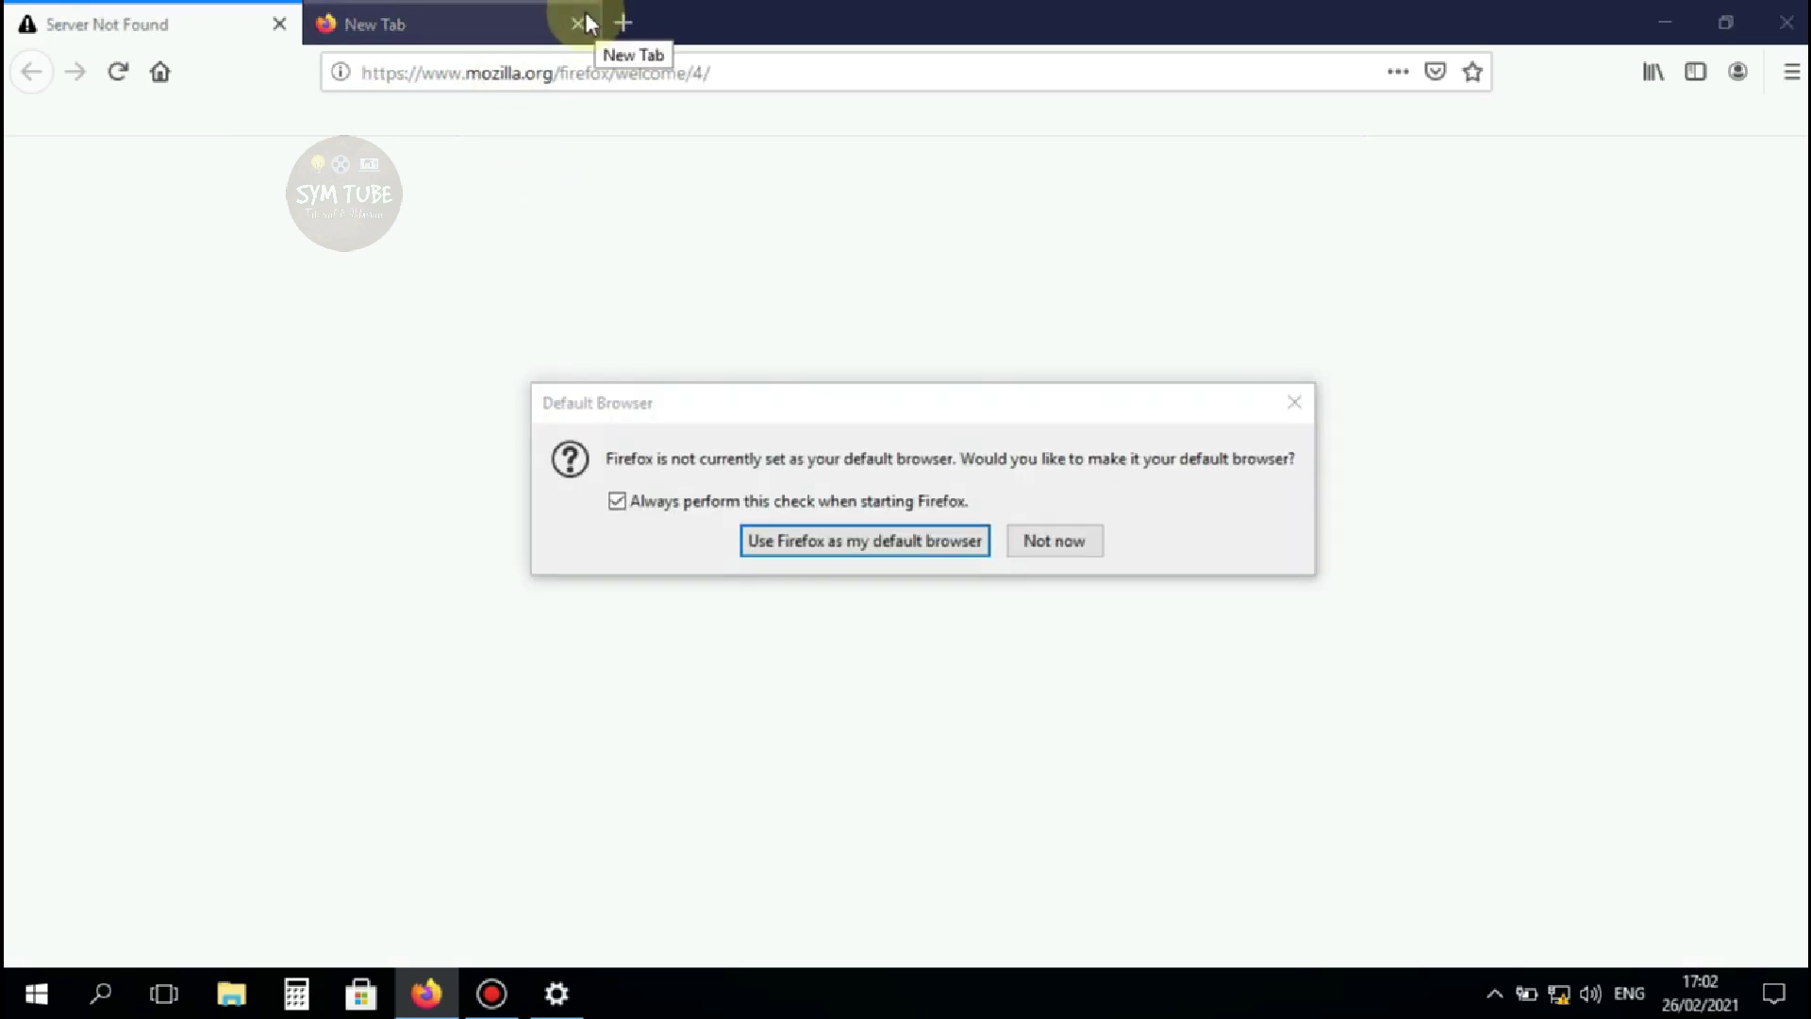
pyautogui.click(1055, 540)
pyautogui.click(576, 26)
pyautogui.click(525, 69)
pyautogui.write('1')
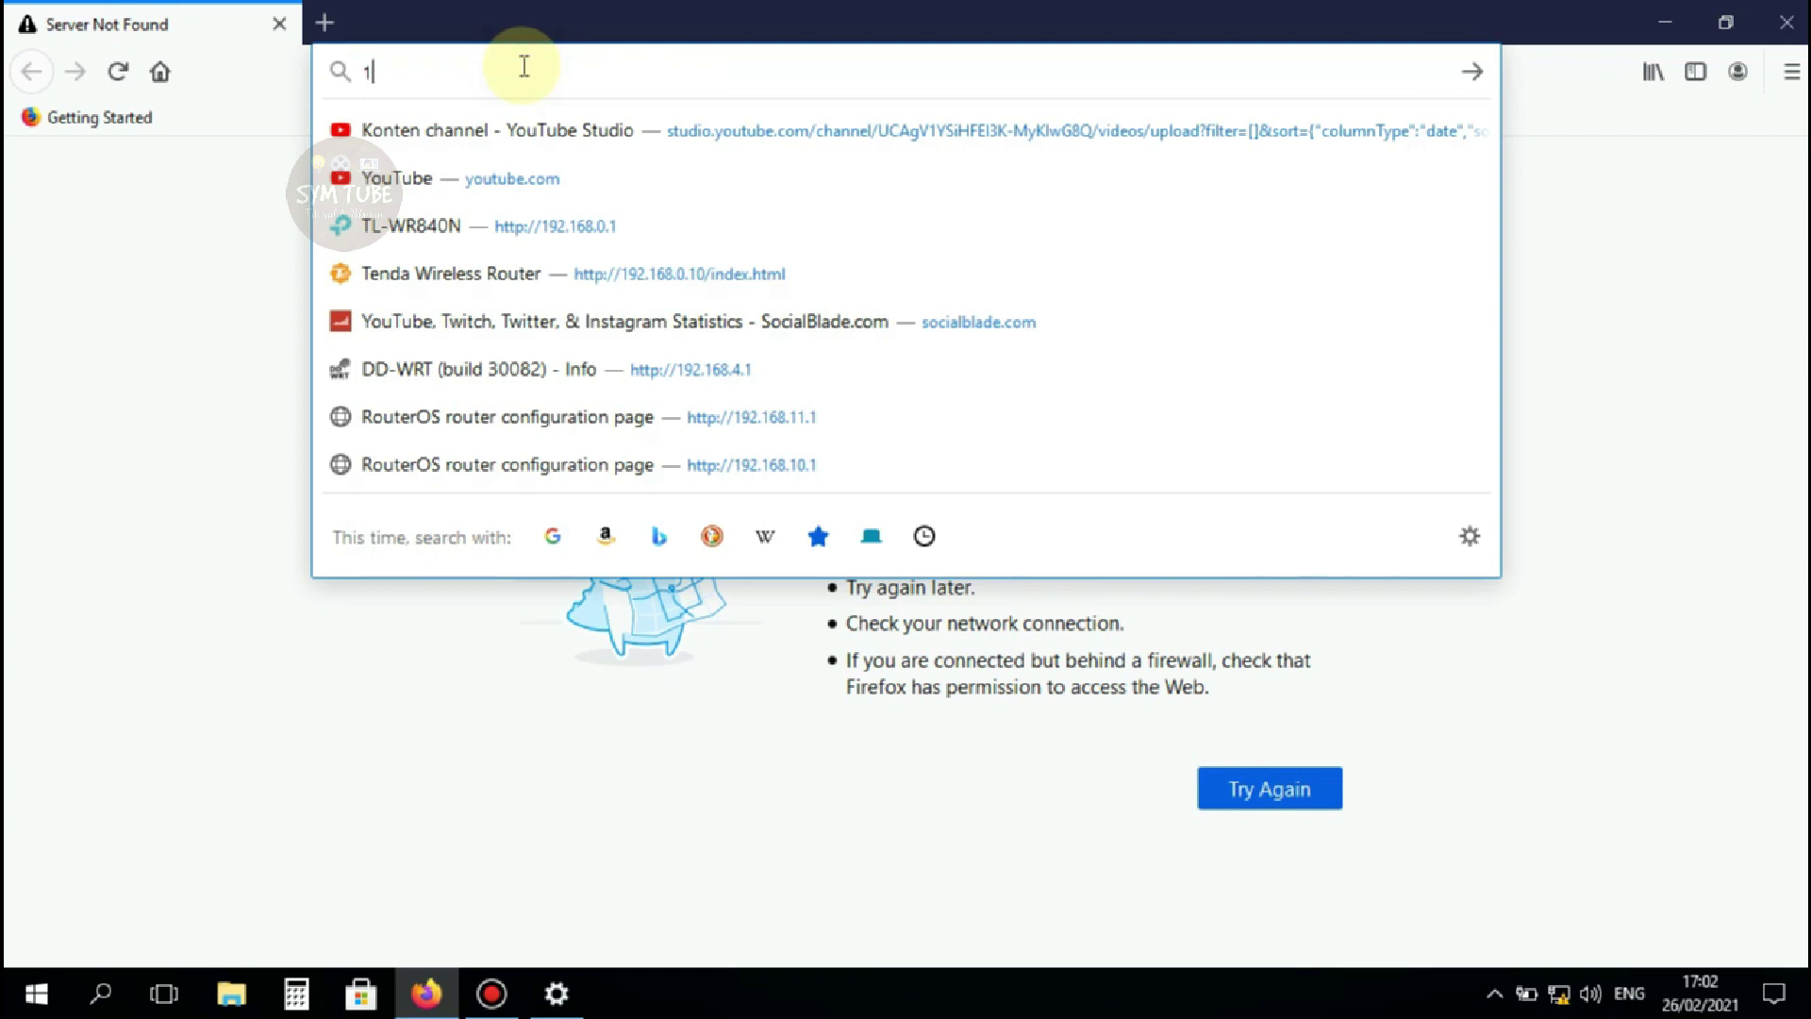
pyautogui.write('0.90.9')
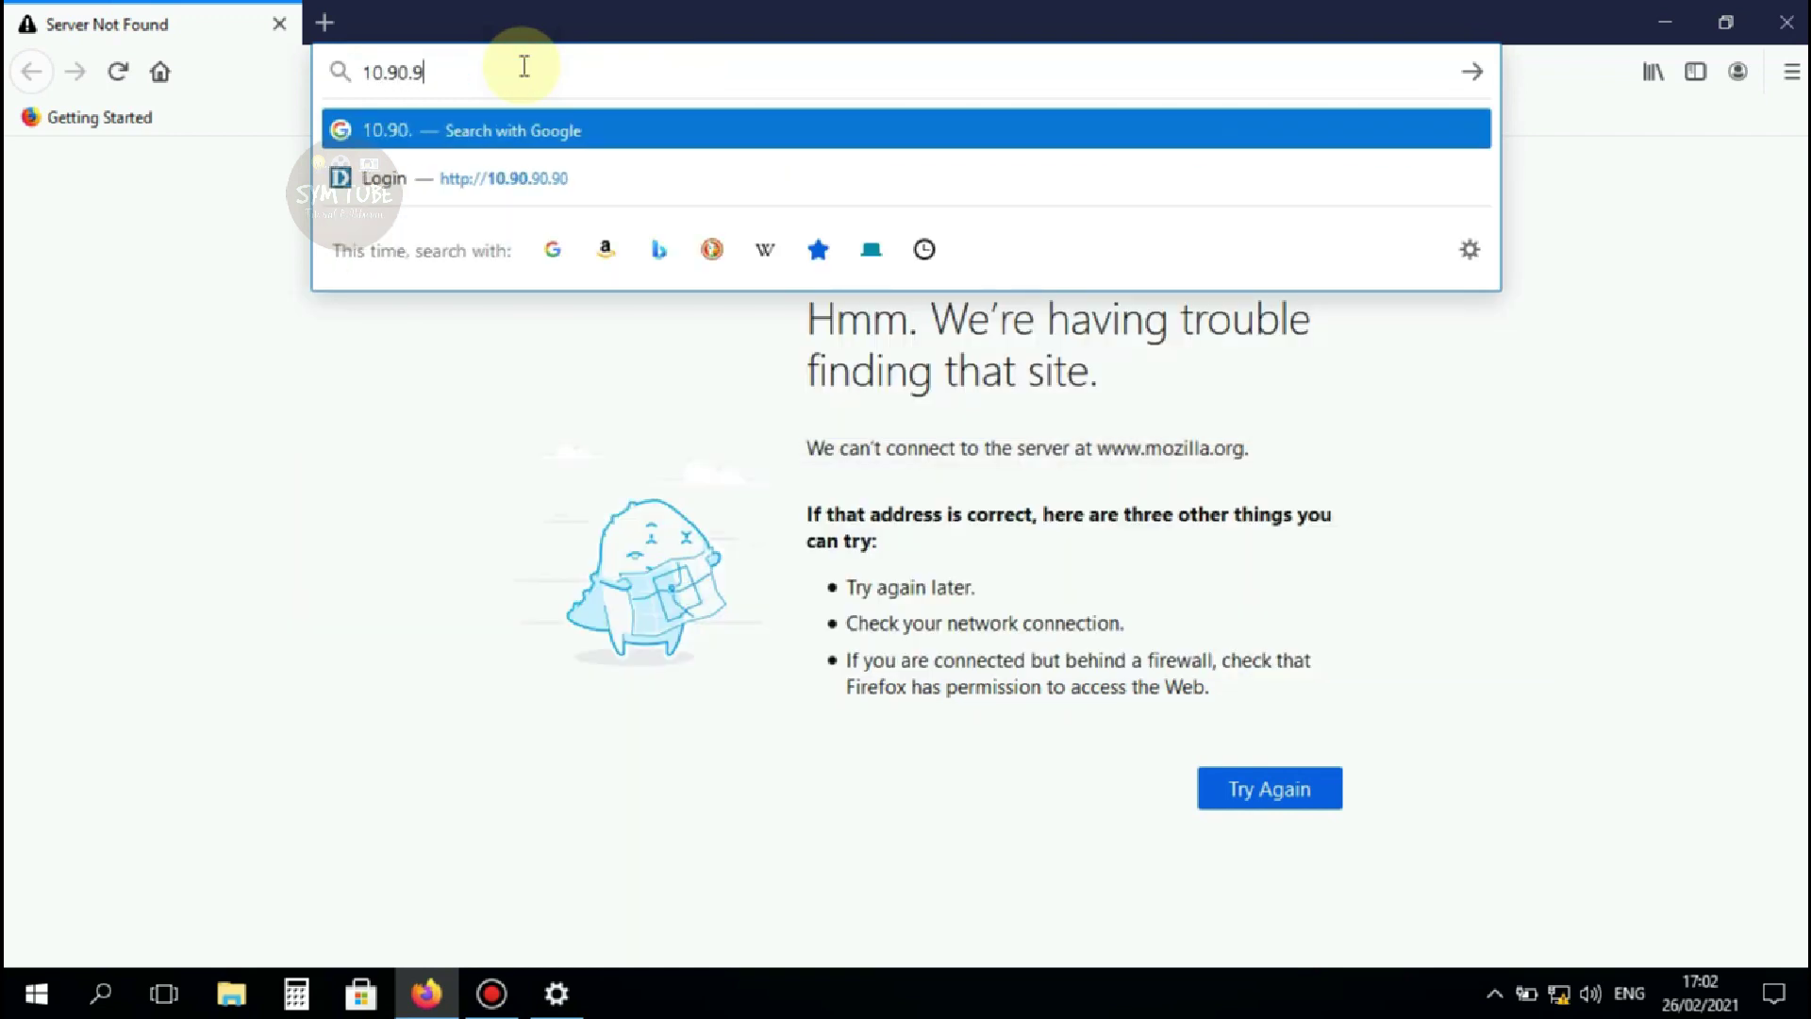
pyautogui.write('0.90')
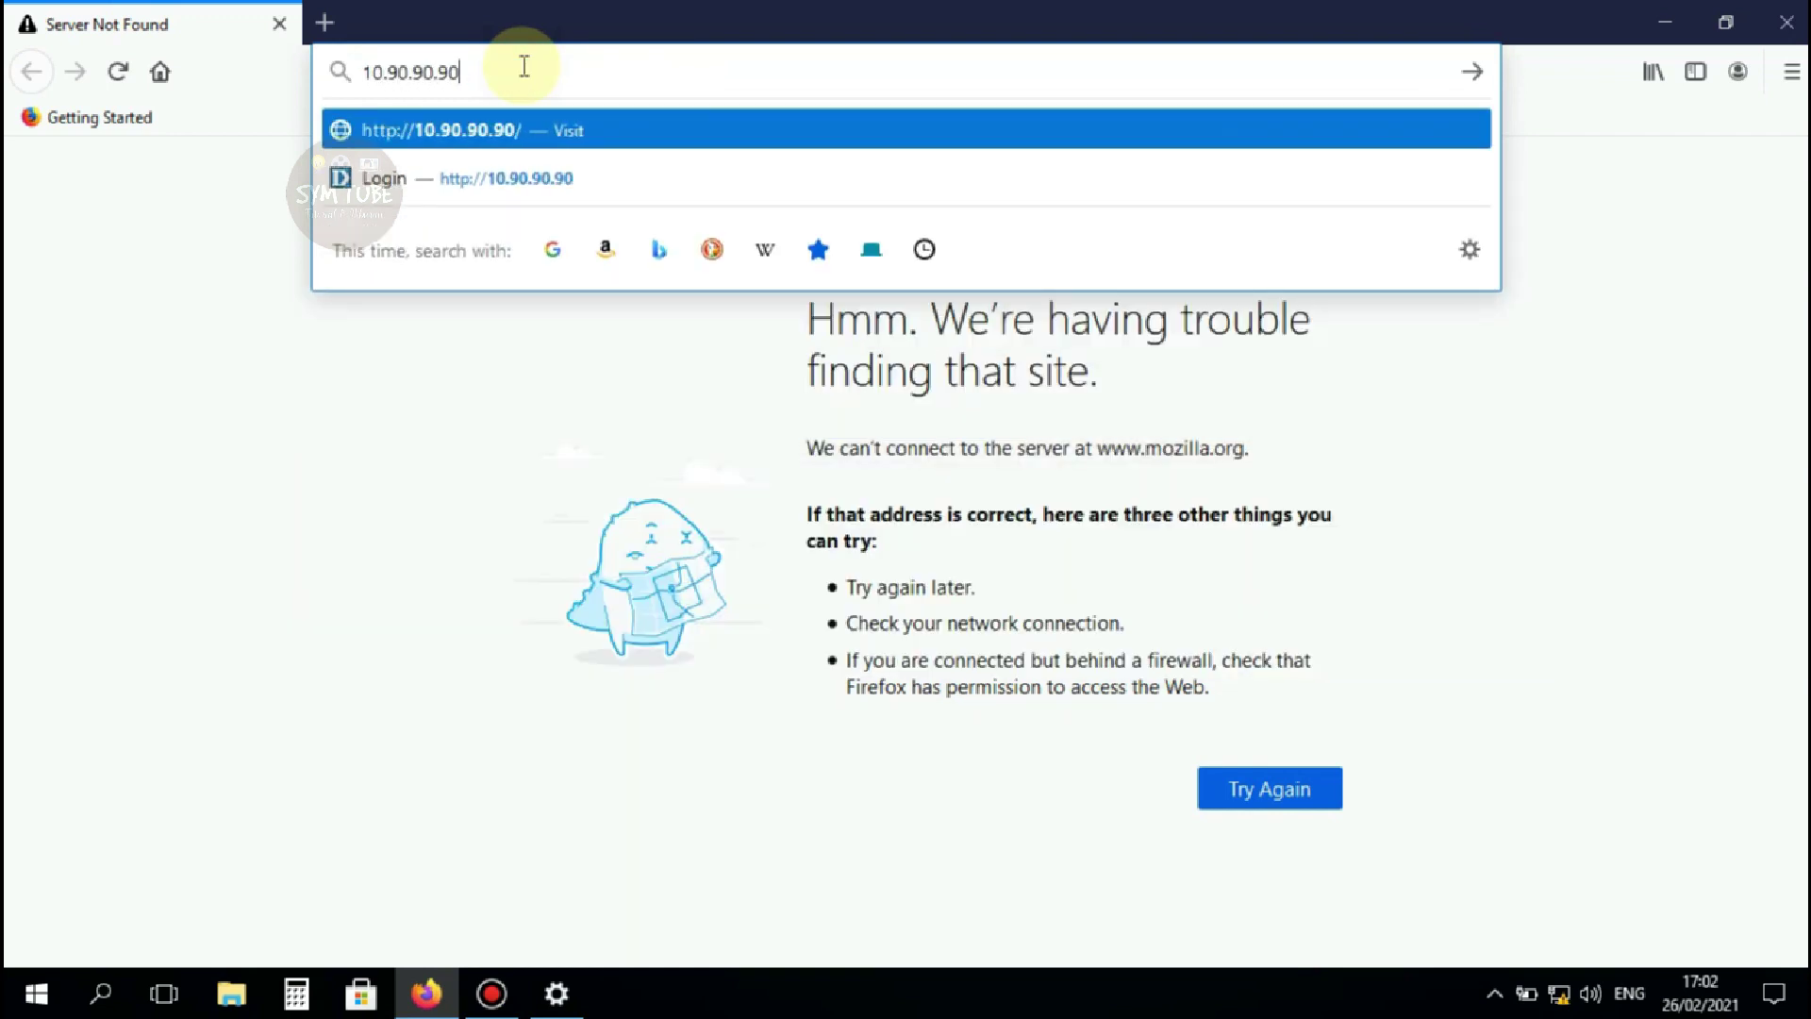
pyautogui.press('Return')
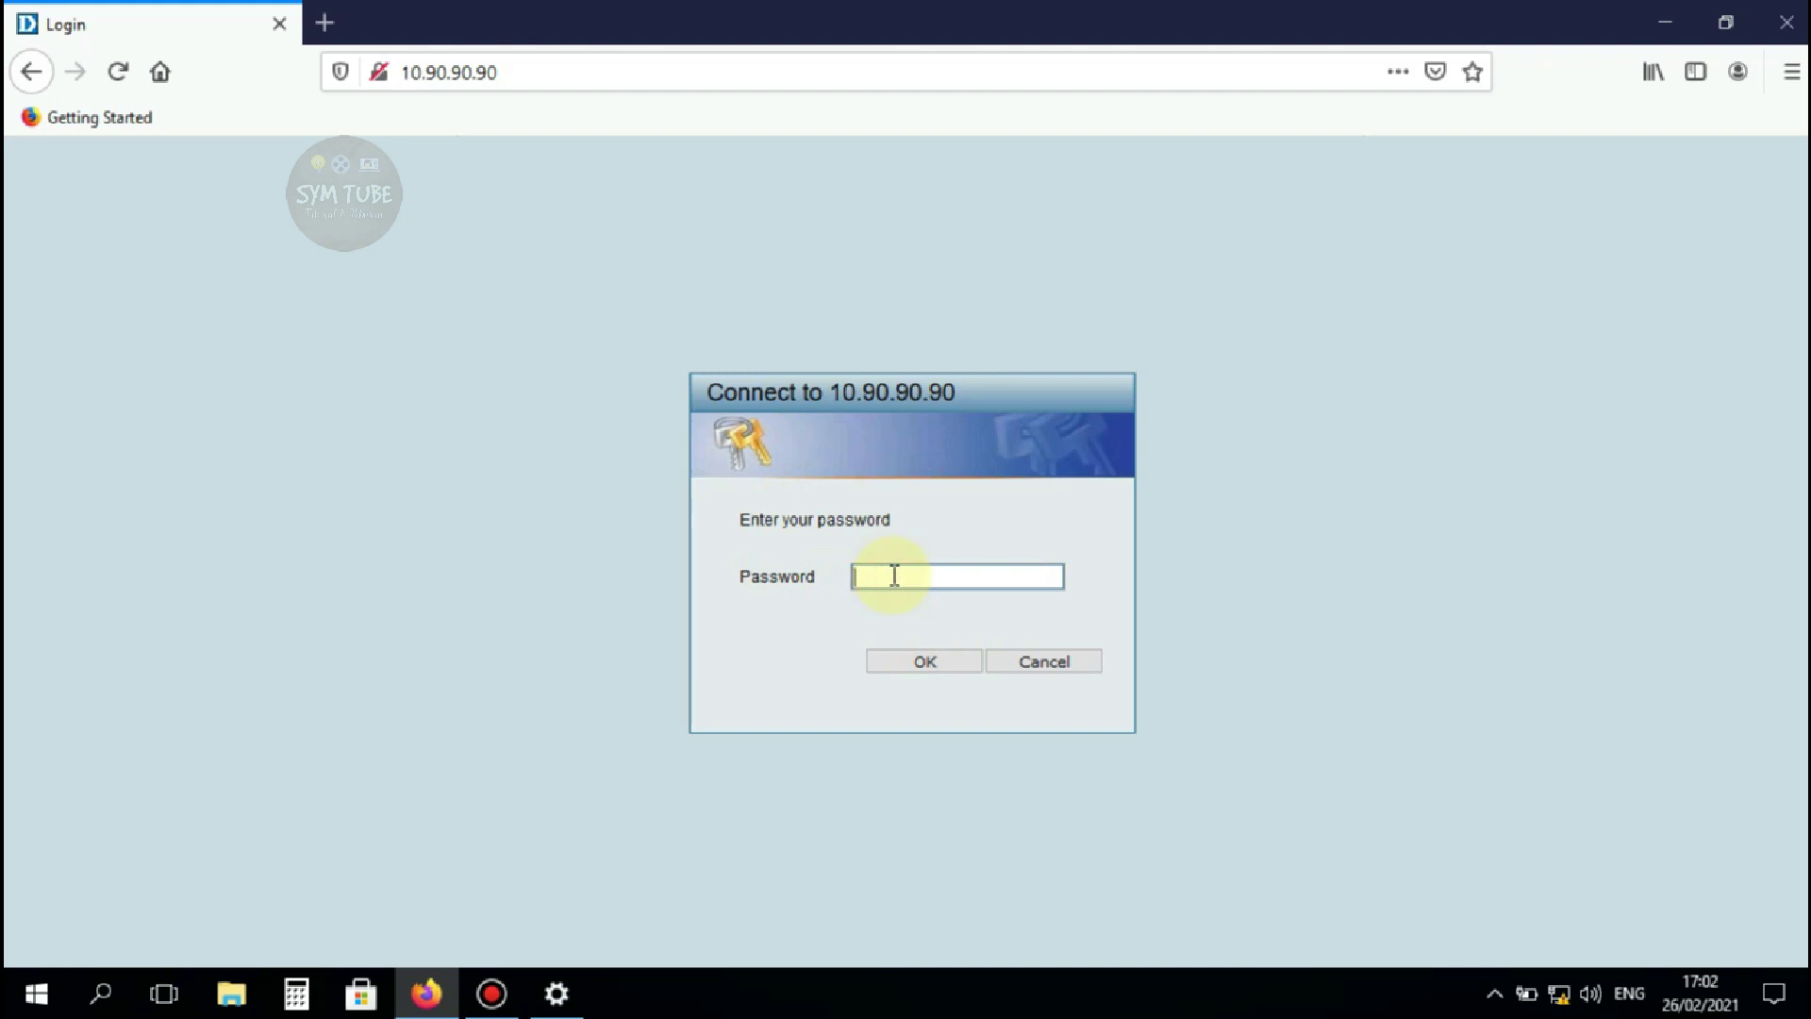
# Log in with the admin password and decline Firefox's offer to save it
pyautogui.write('ad')
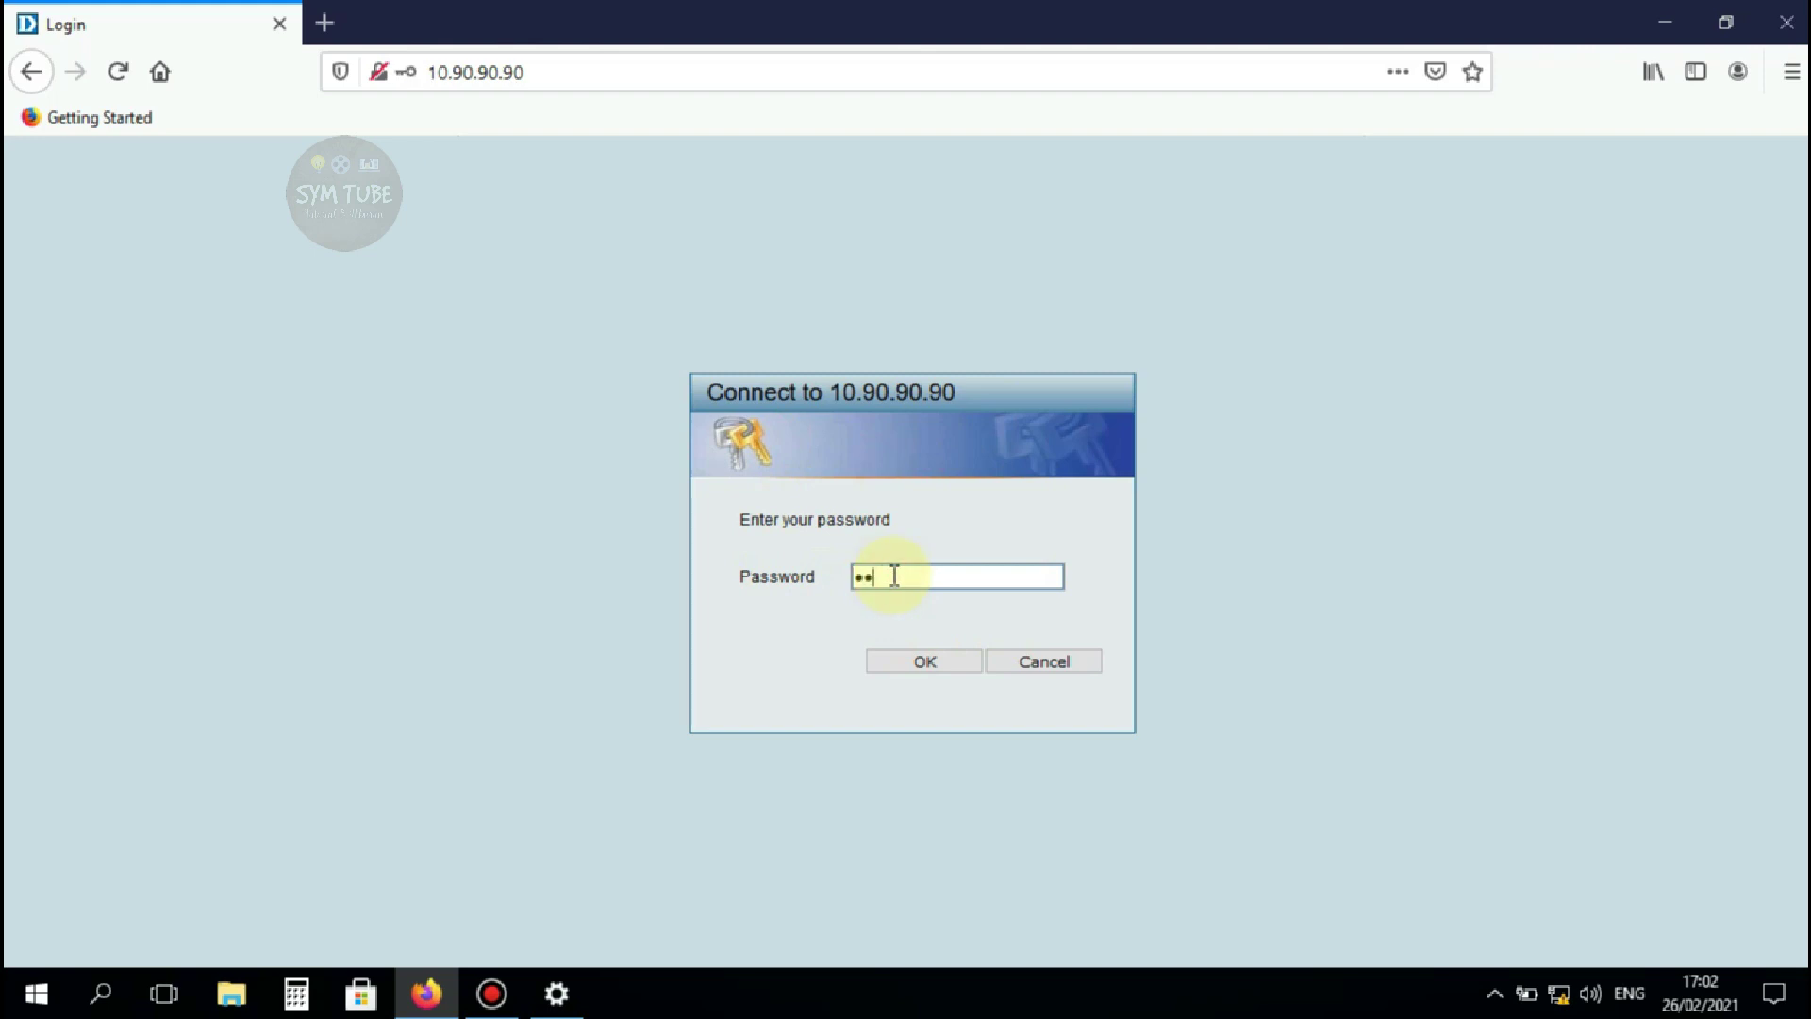
pyautogui.click(912, 663)
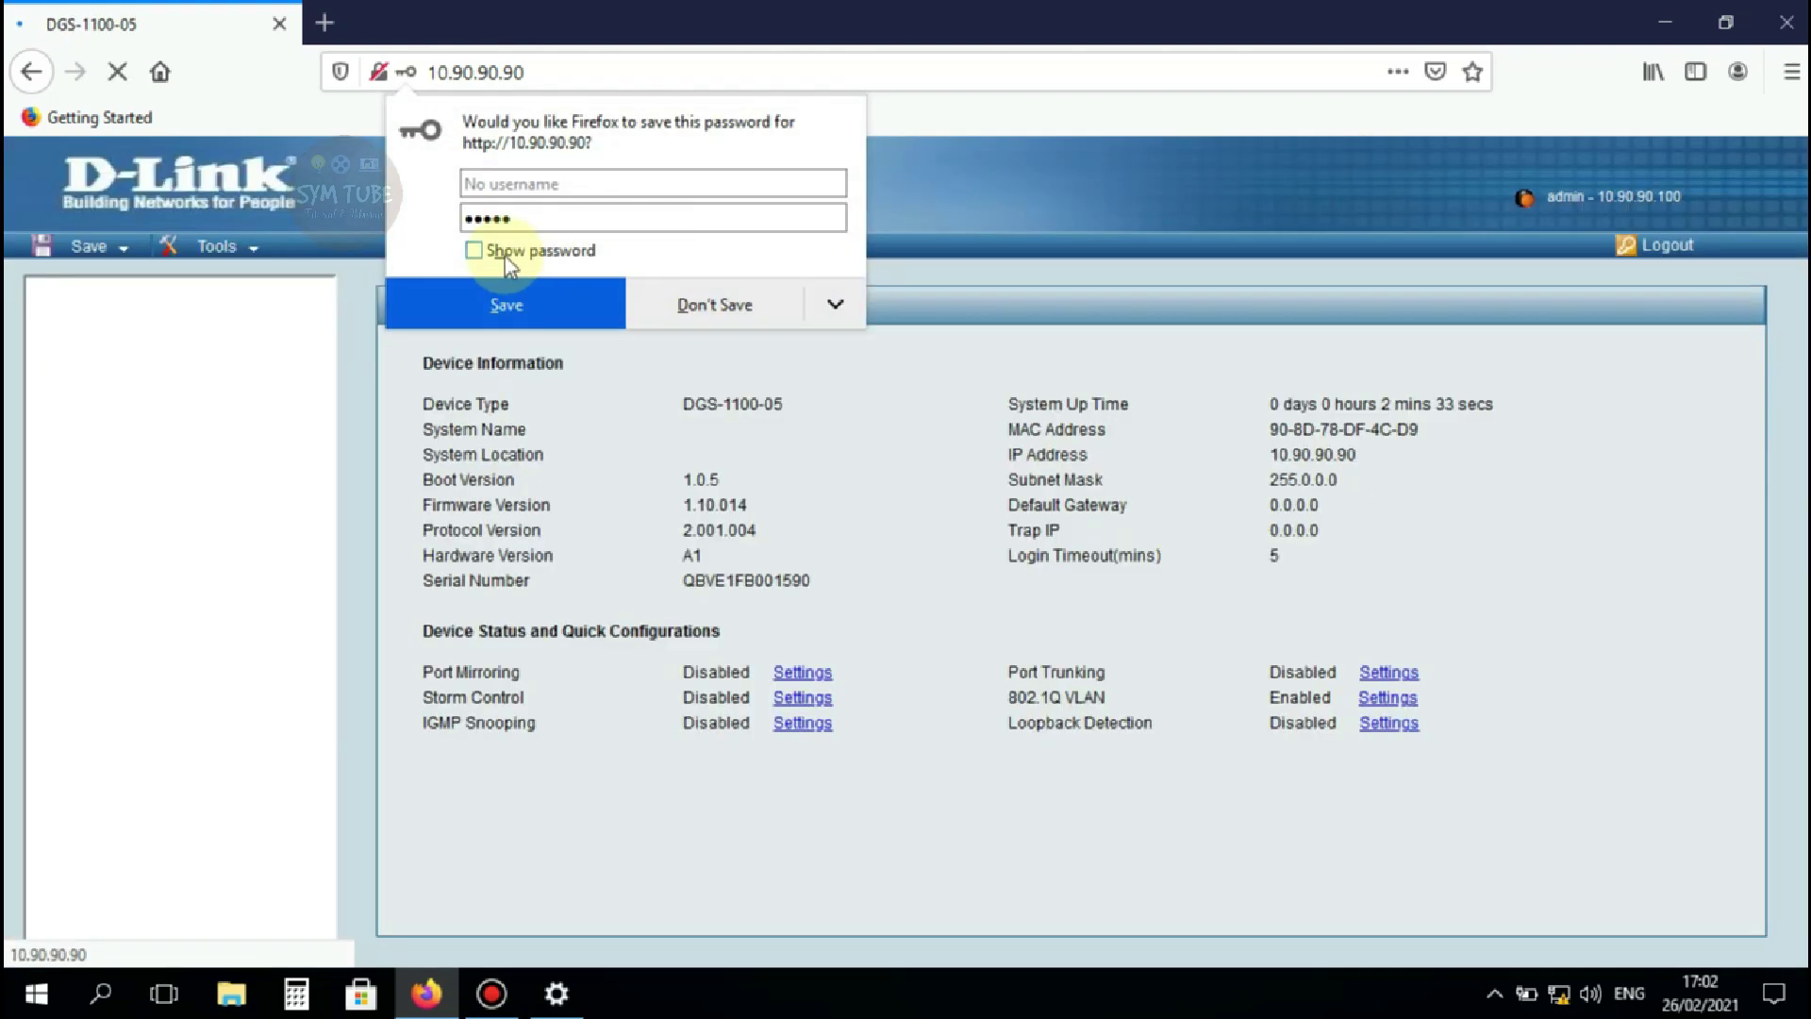
pyautogui.click(474, 251)
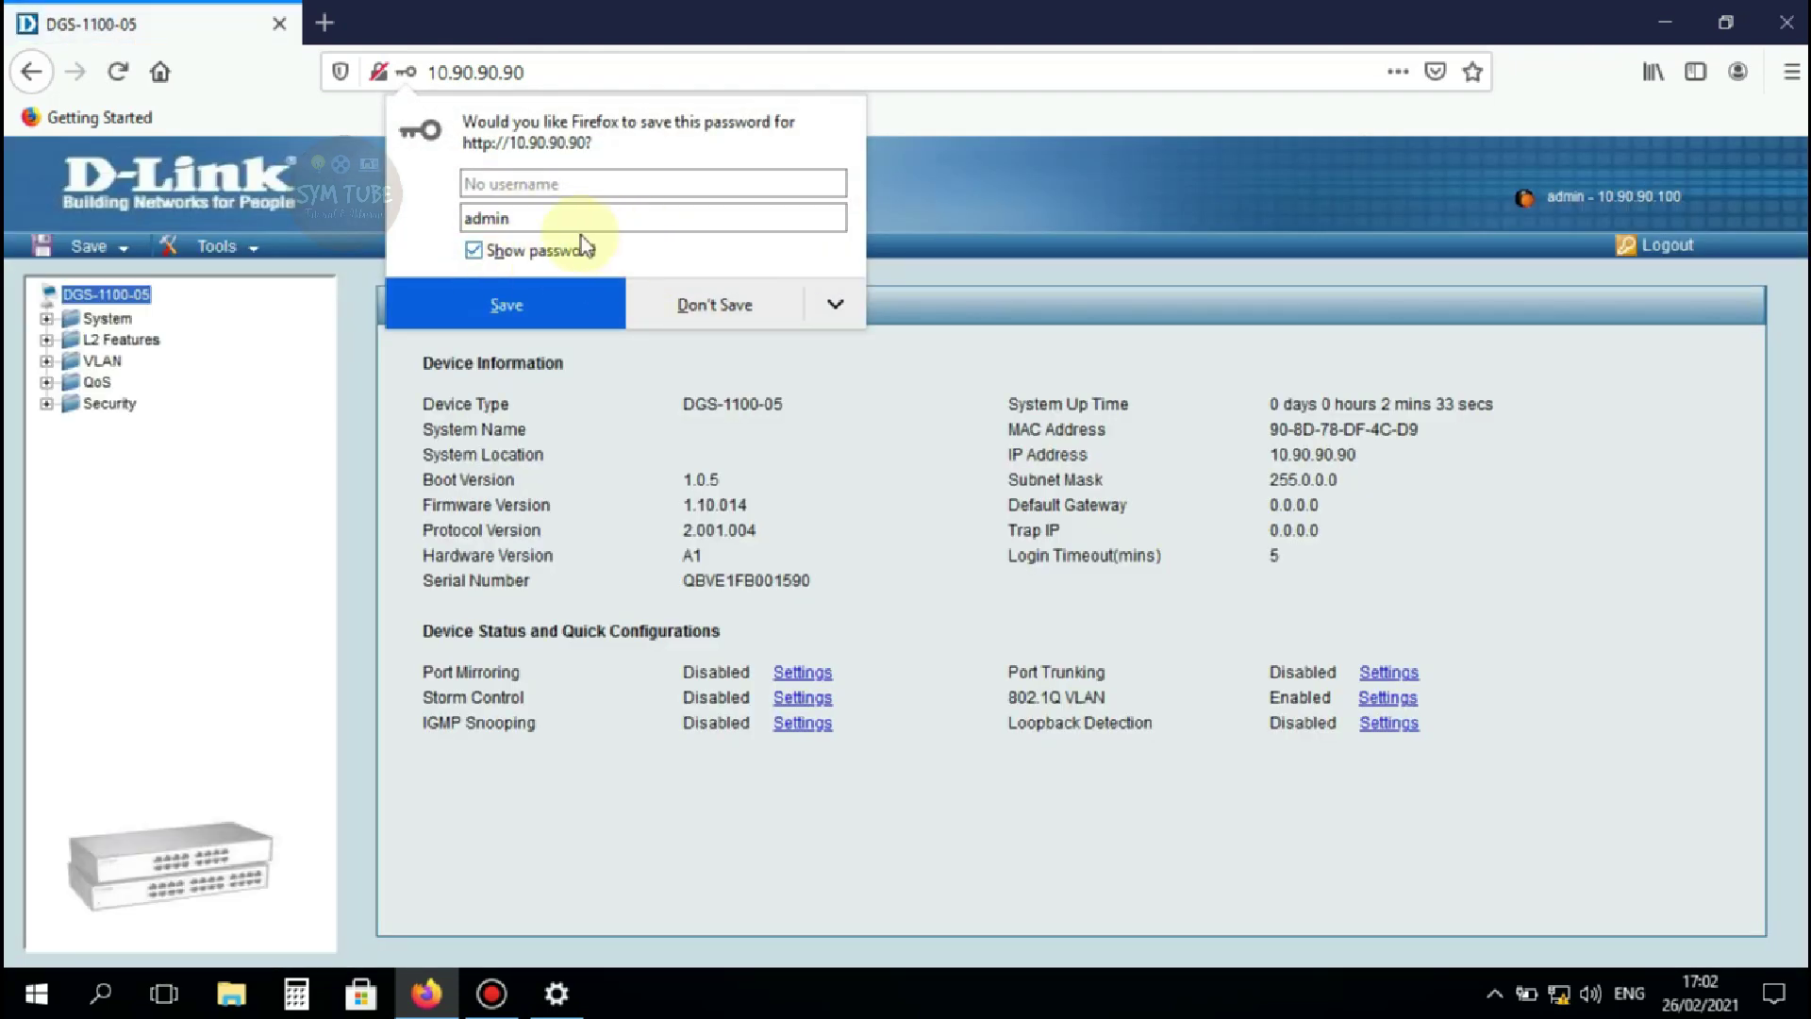
pyautogui.click(712, 306)
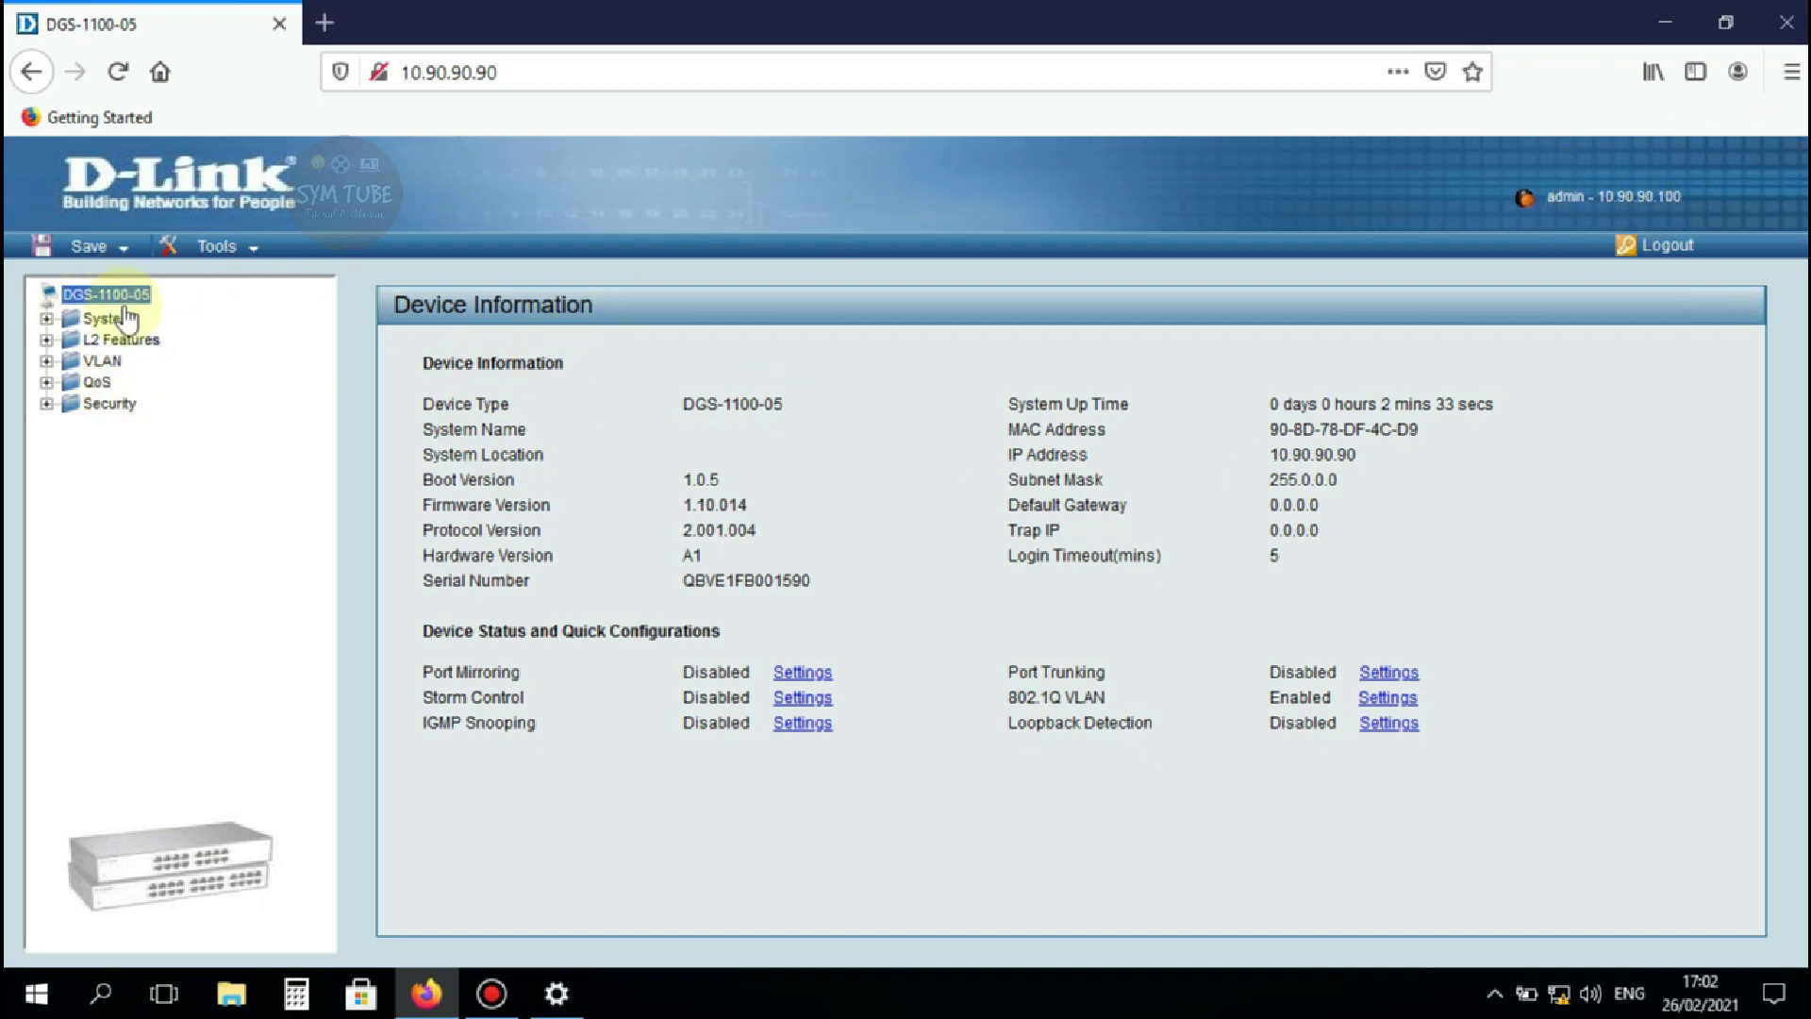
# Check System Settings (IP 10.90.90.90, mask 255.0.0.0), then view Port Settings
pyautogui.click(45, 320)
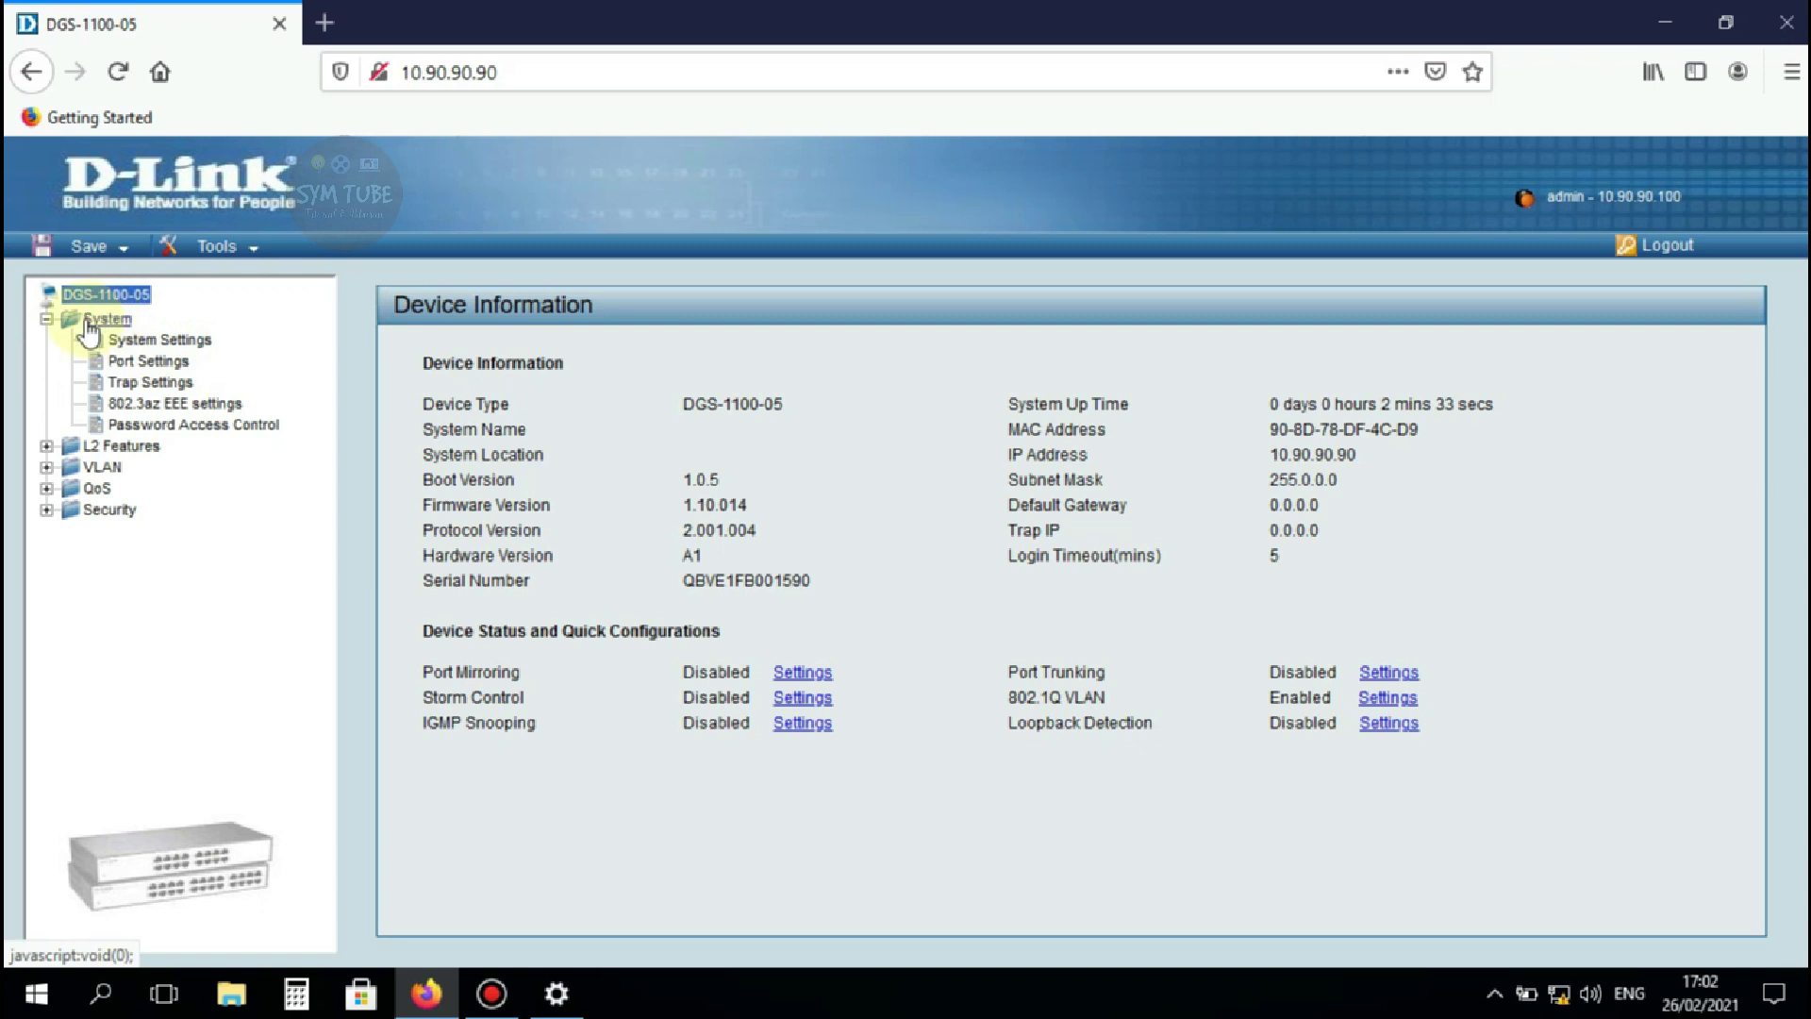
pyautogui.click(160, 340)
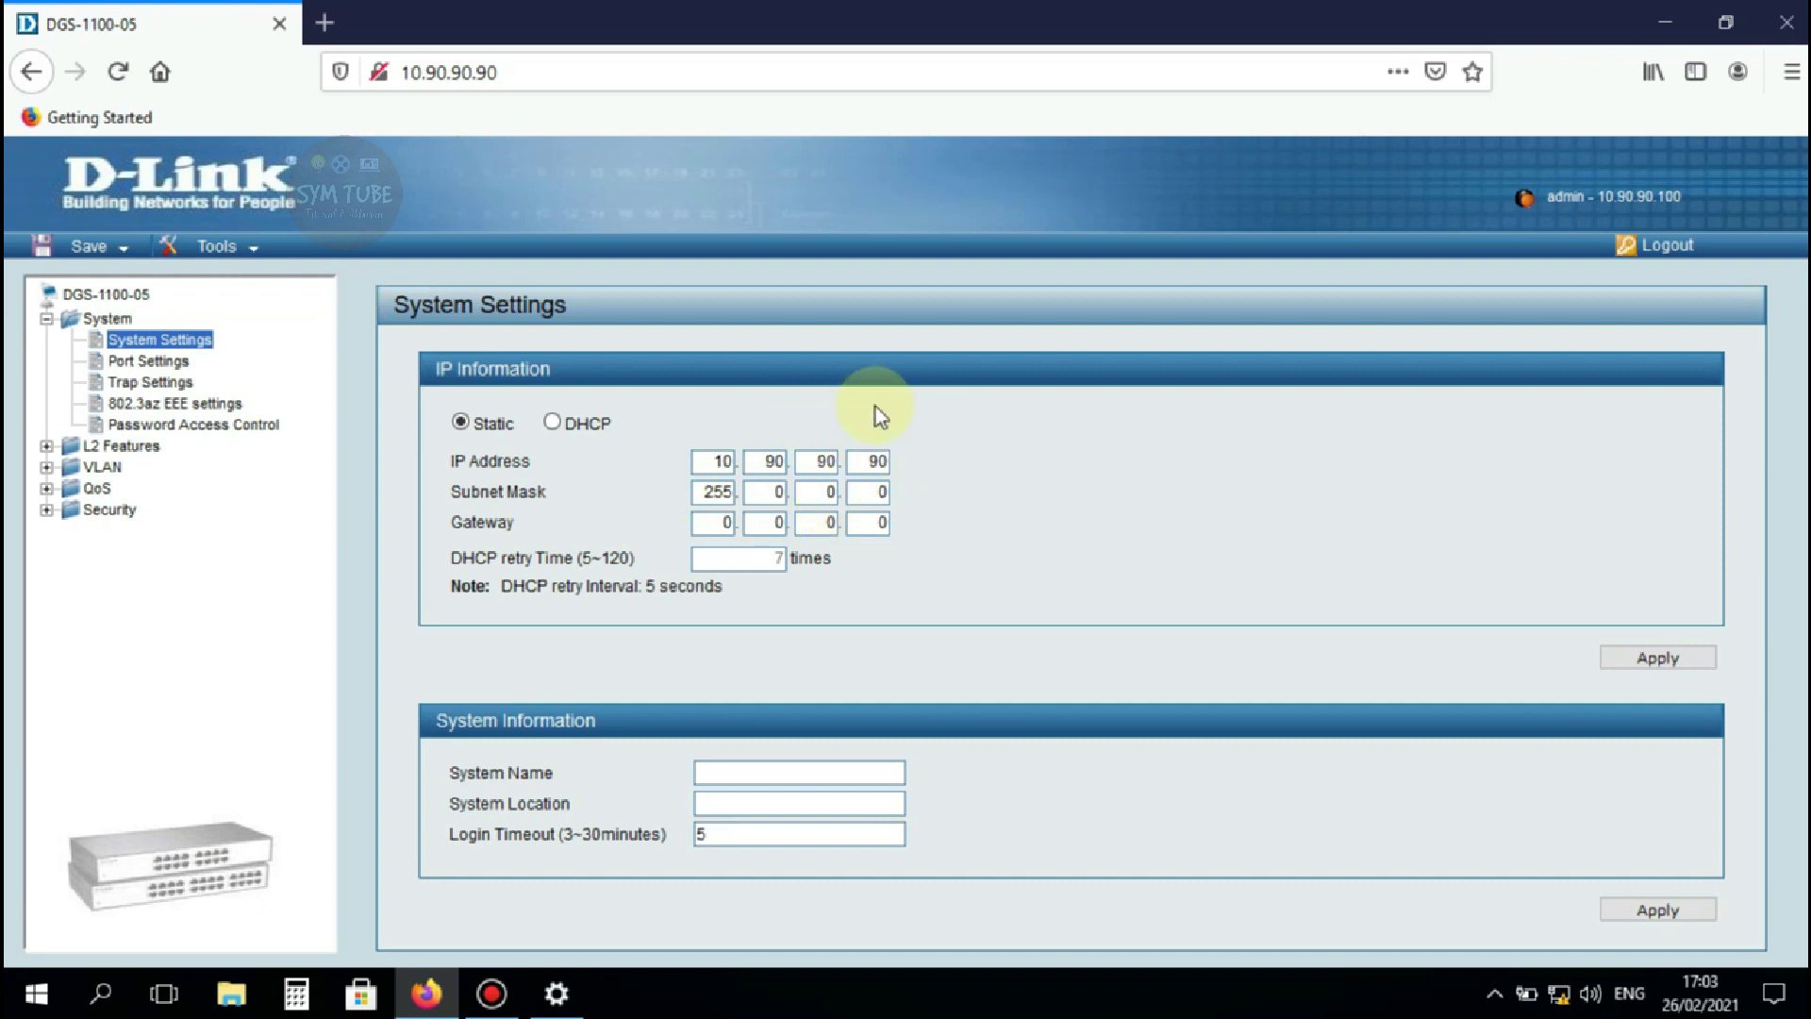
pyautogui.doubleClick(714, 461)
pyautogui.doubleClick(771, 461)
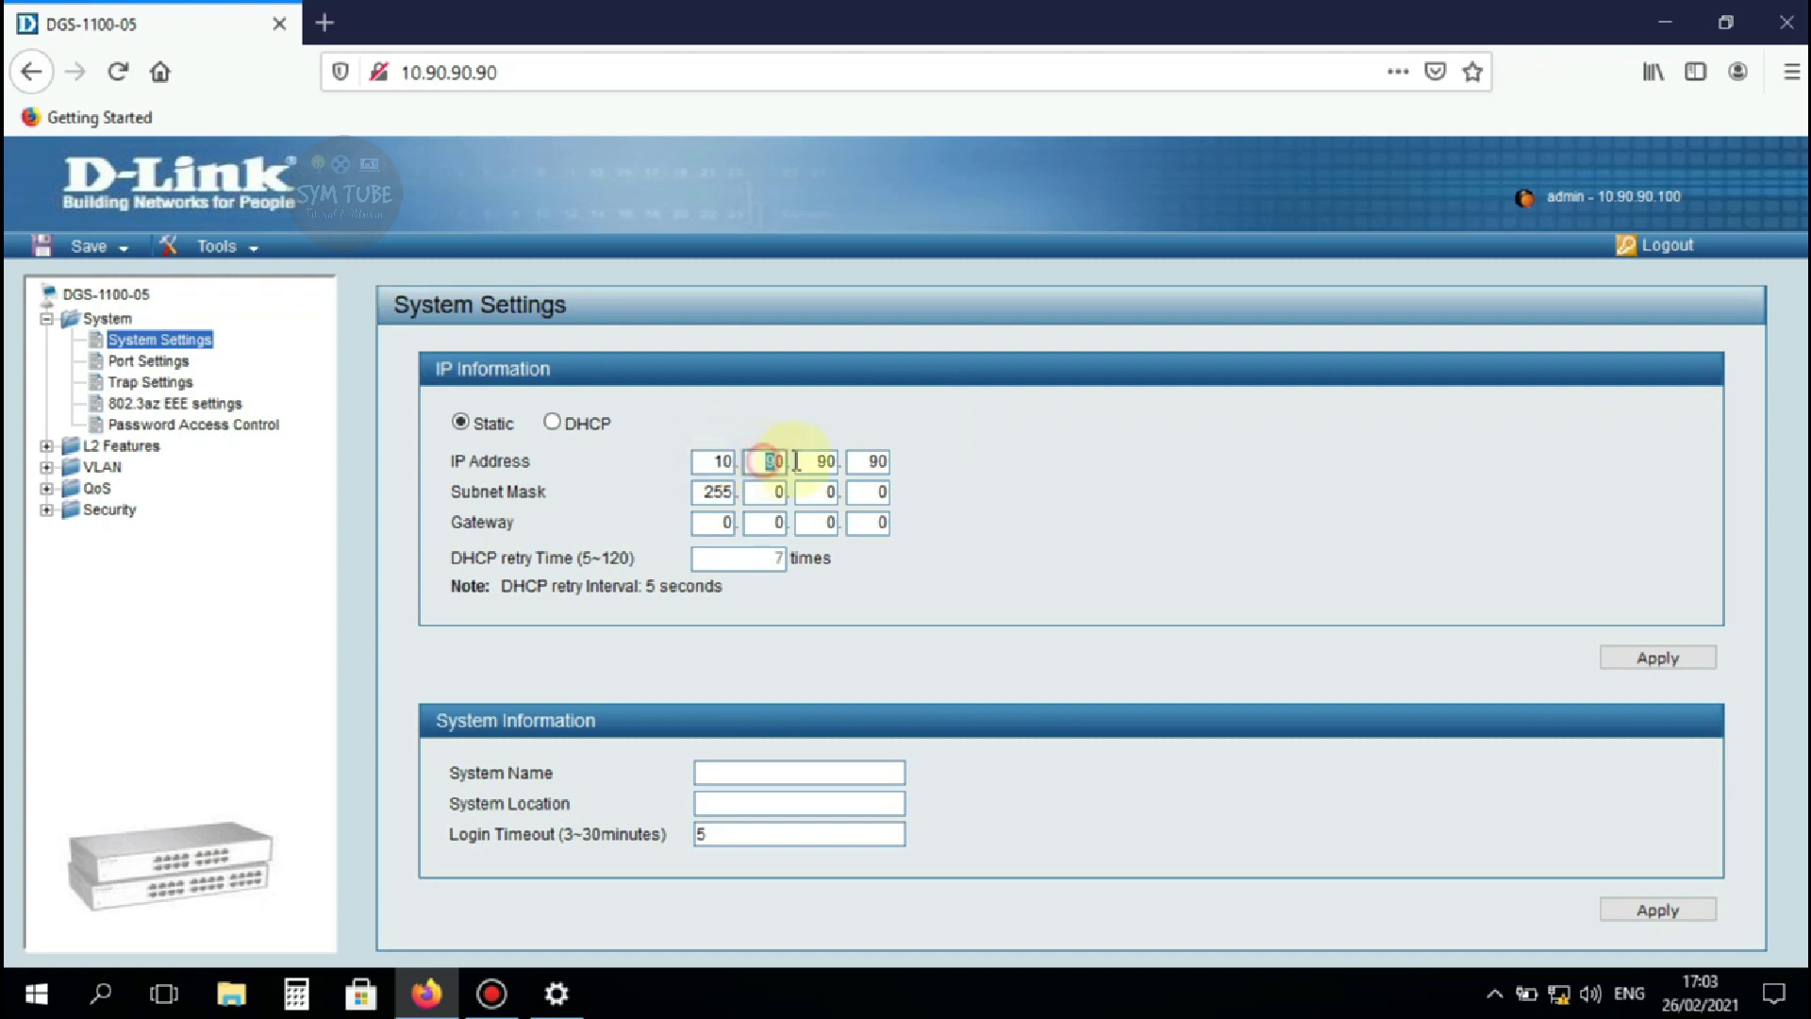
pyautogui.click(517, 62)
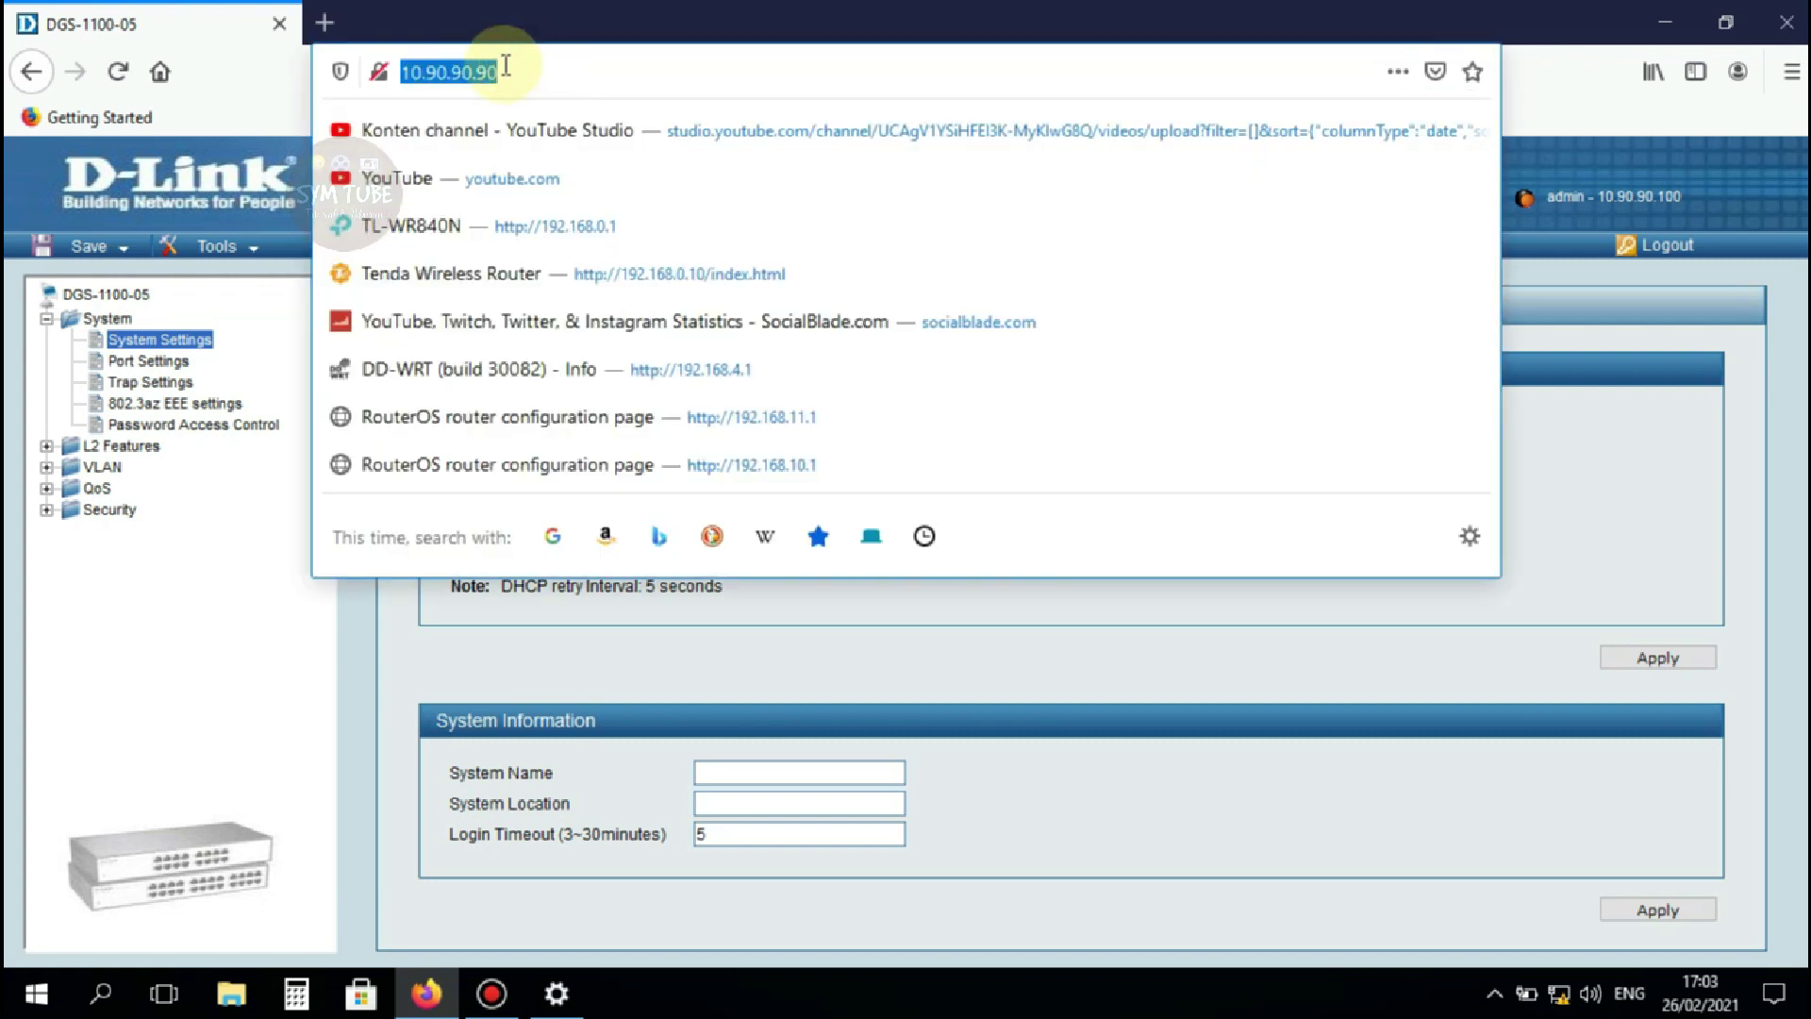
pyautogui.click(299, 524)
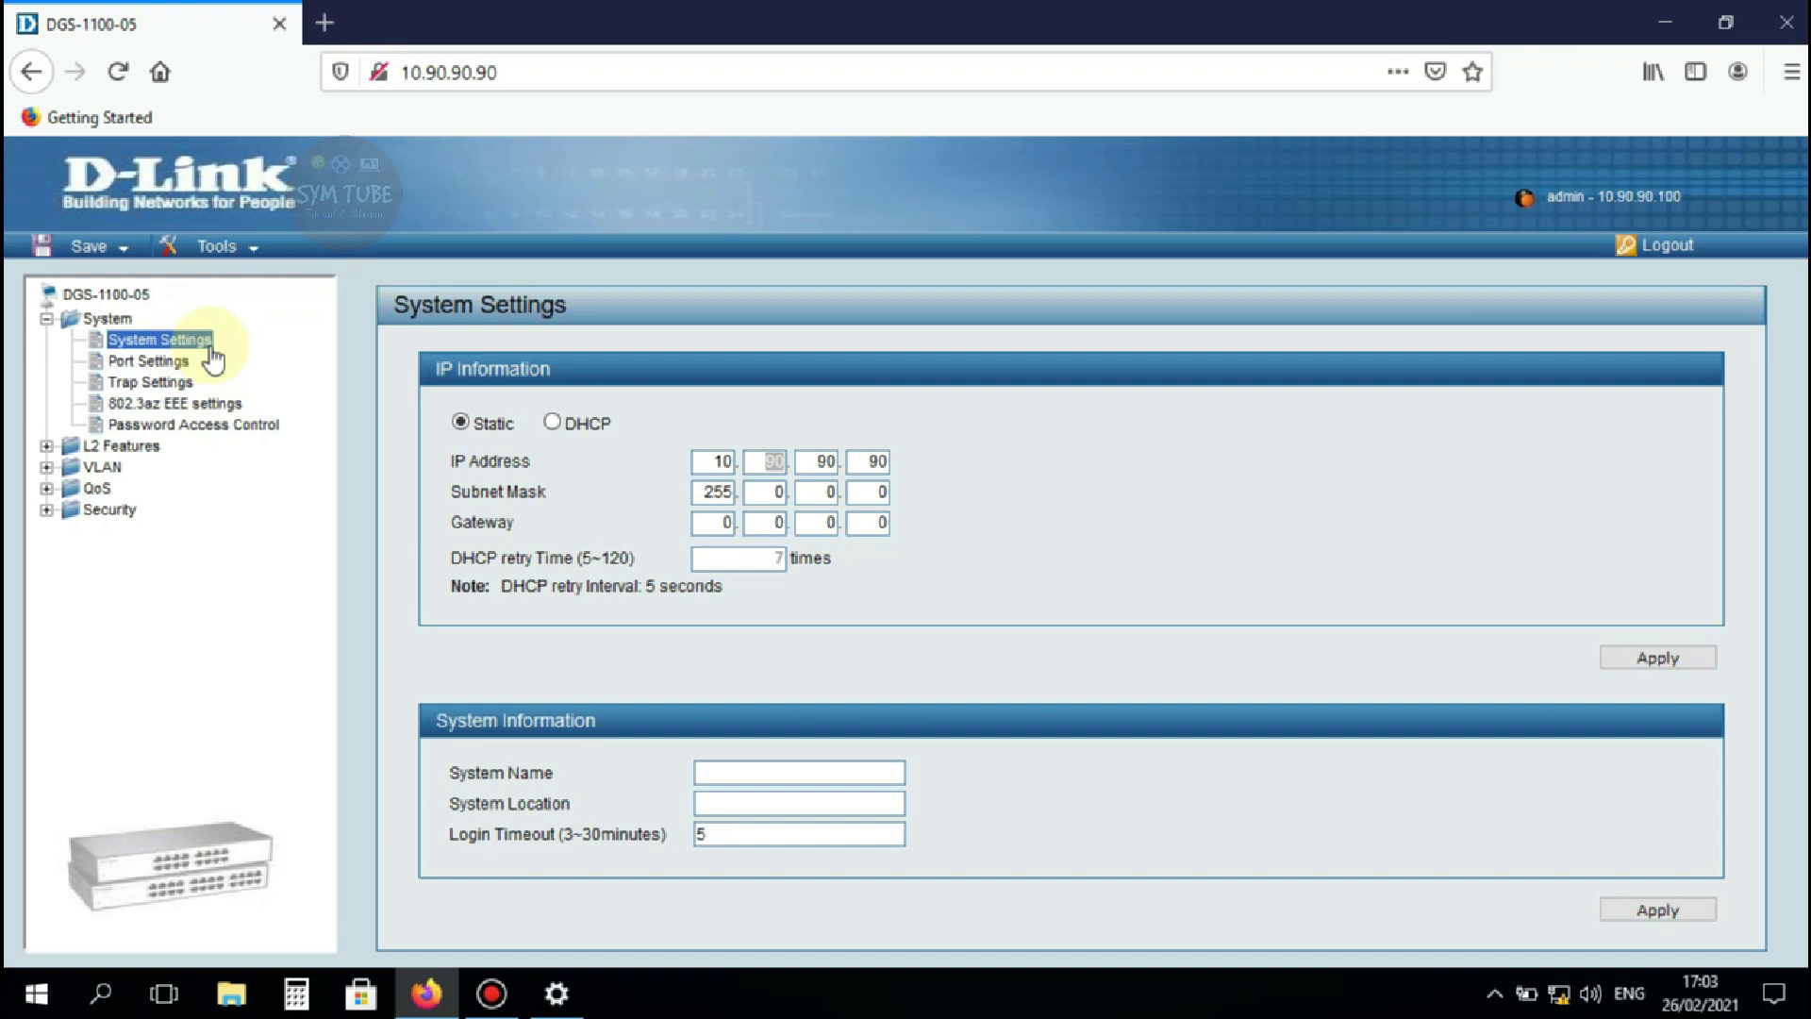
pyautogui.click(856, 461)
pyautogui.click(773, 461)
pyautogui.click(817, 461)
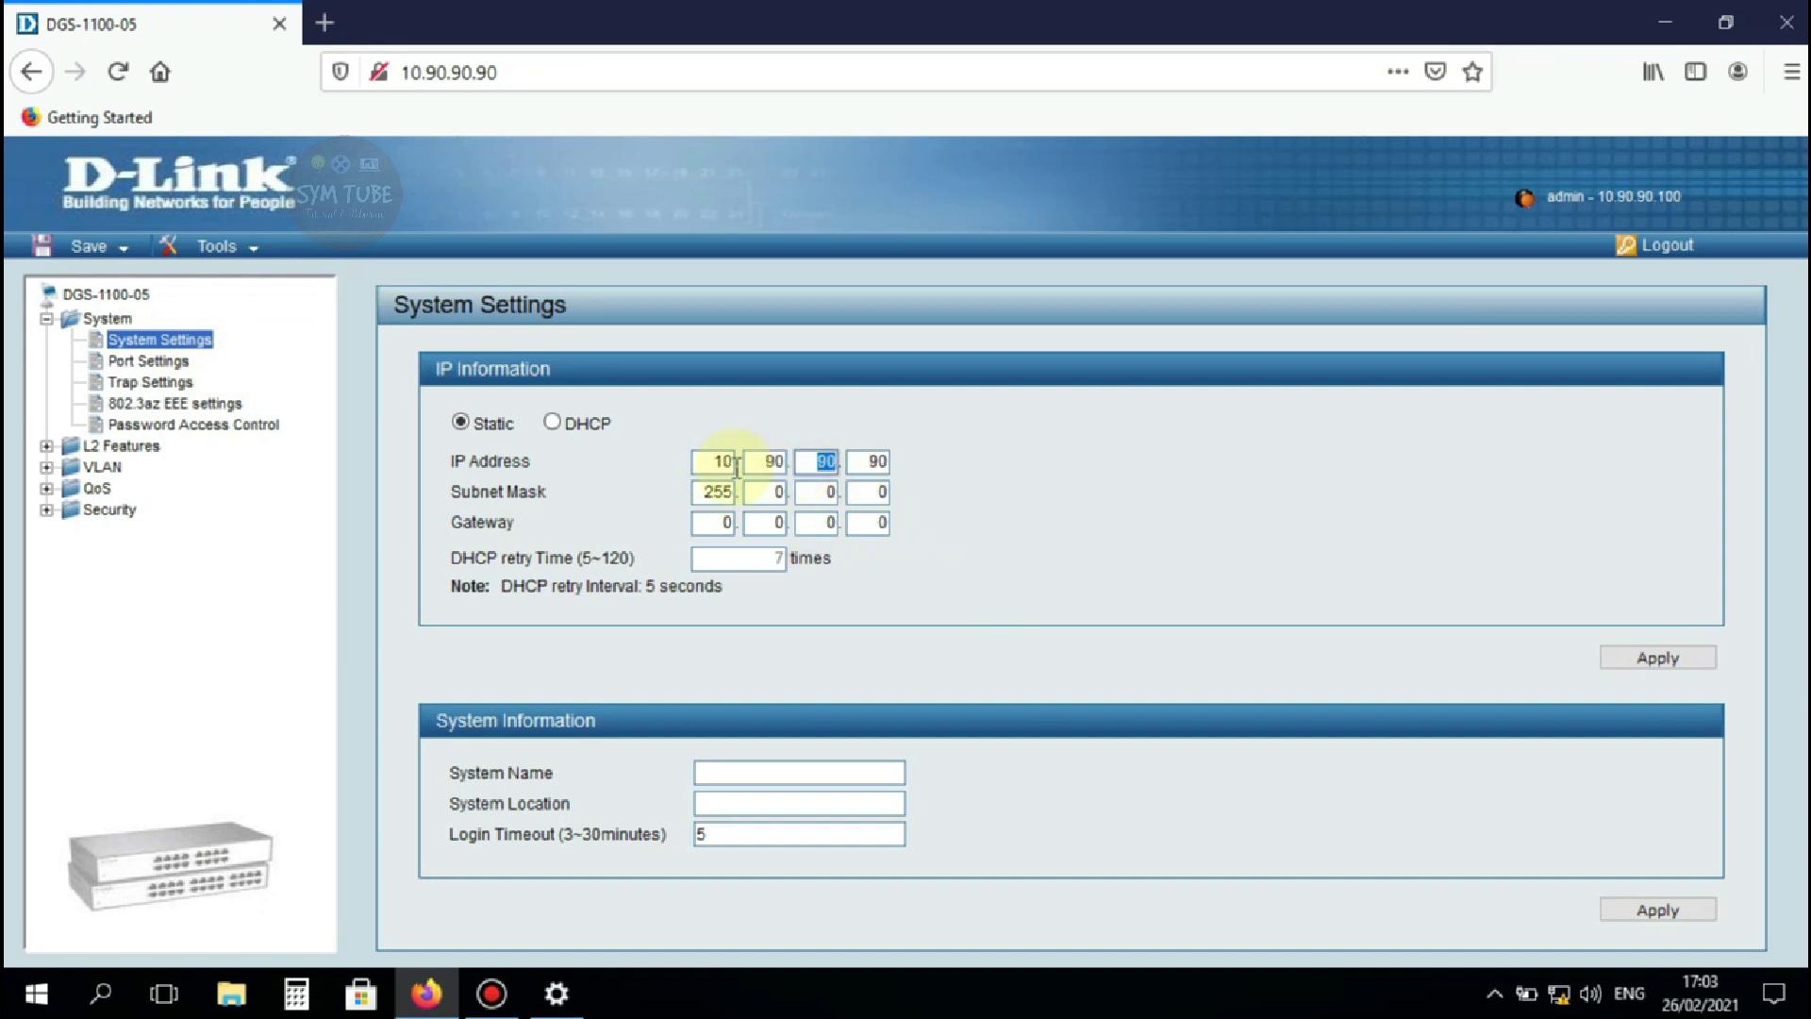
pyautogui.click(154, 362)
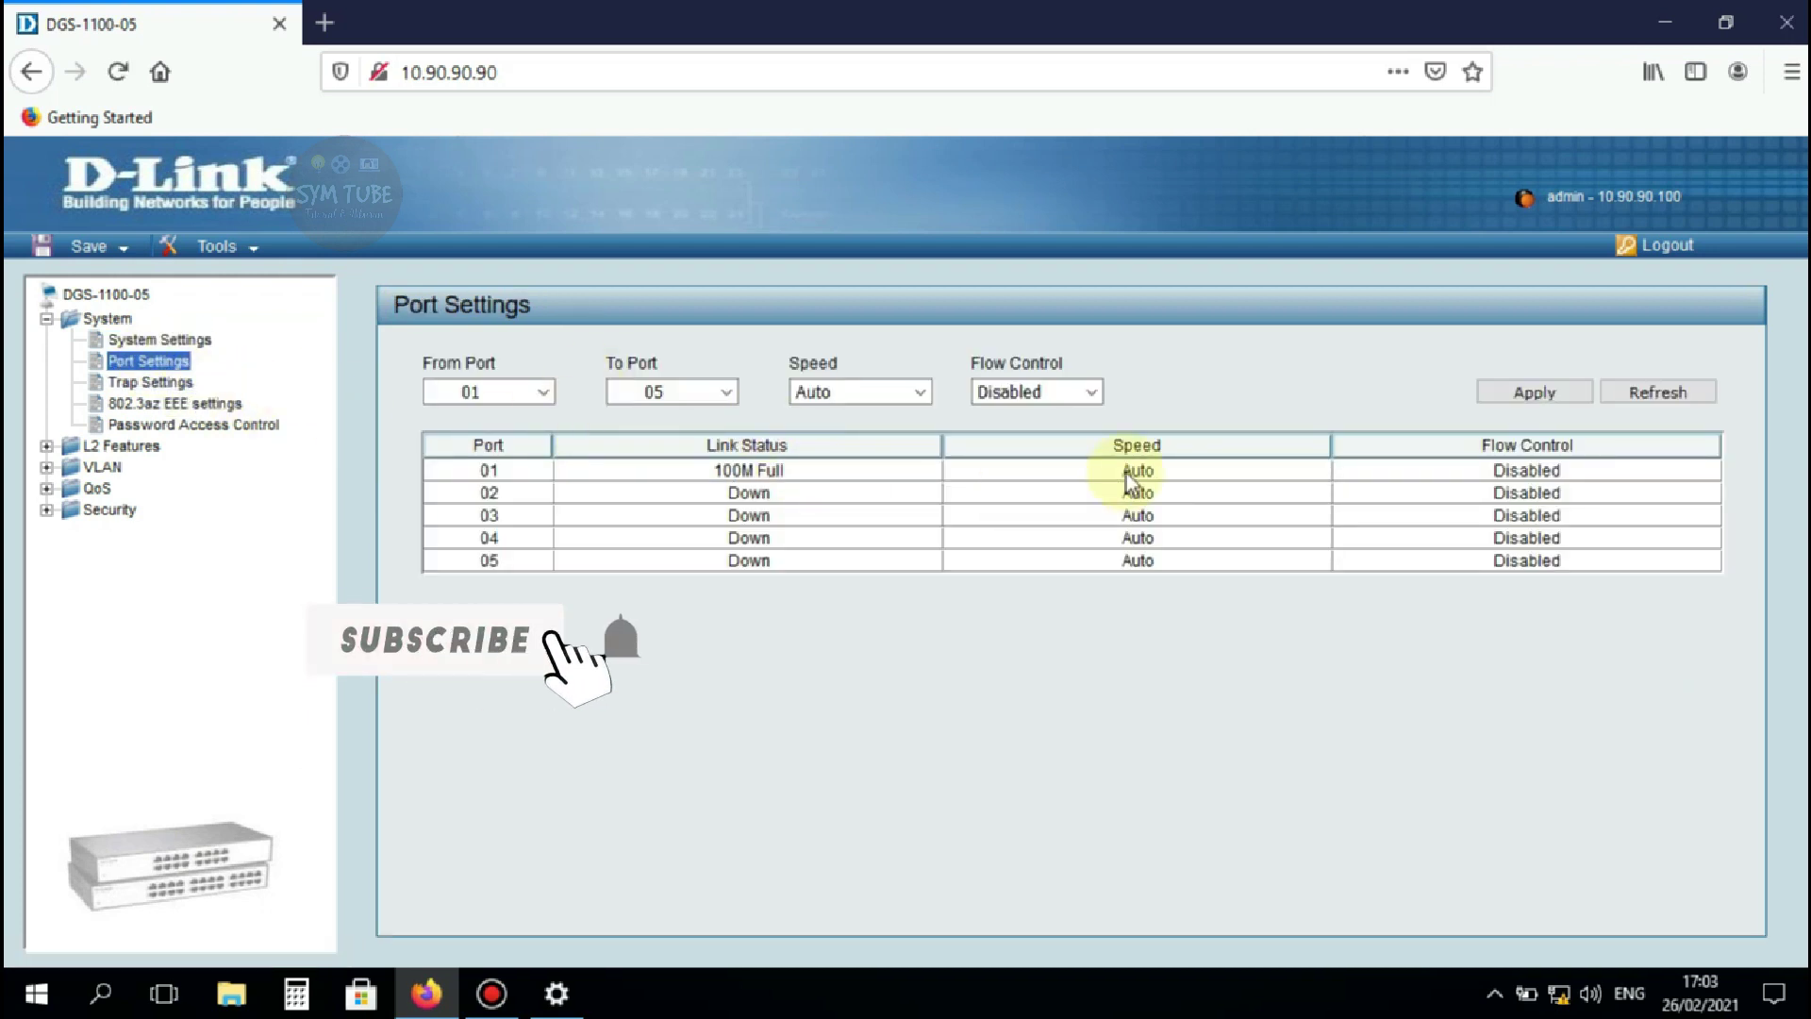
# View Trap Settings, then the 802.1Q VLAN page with VLAN 1 untagged on ports 01–05
pyautogui.click(151, 383)
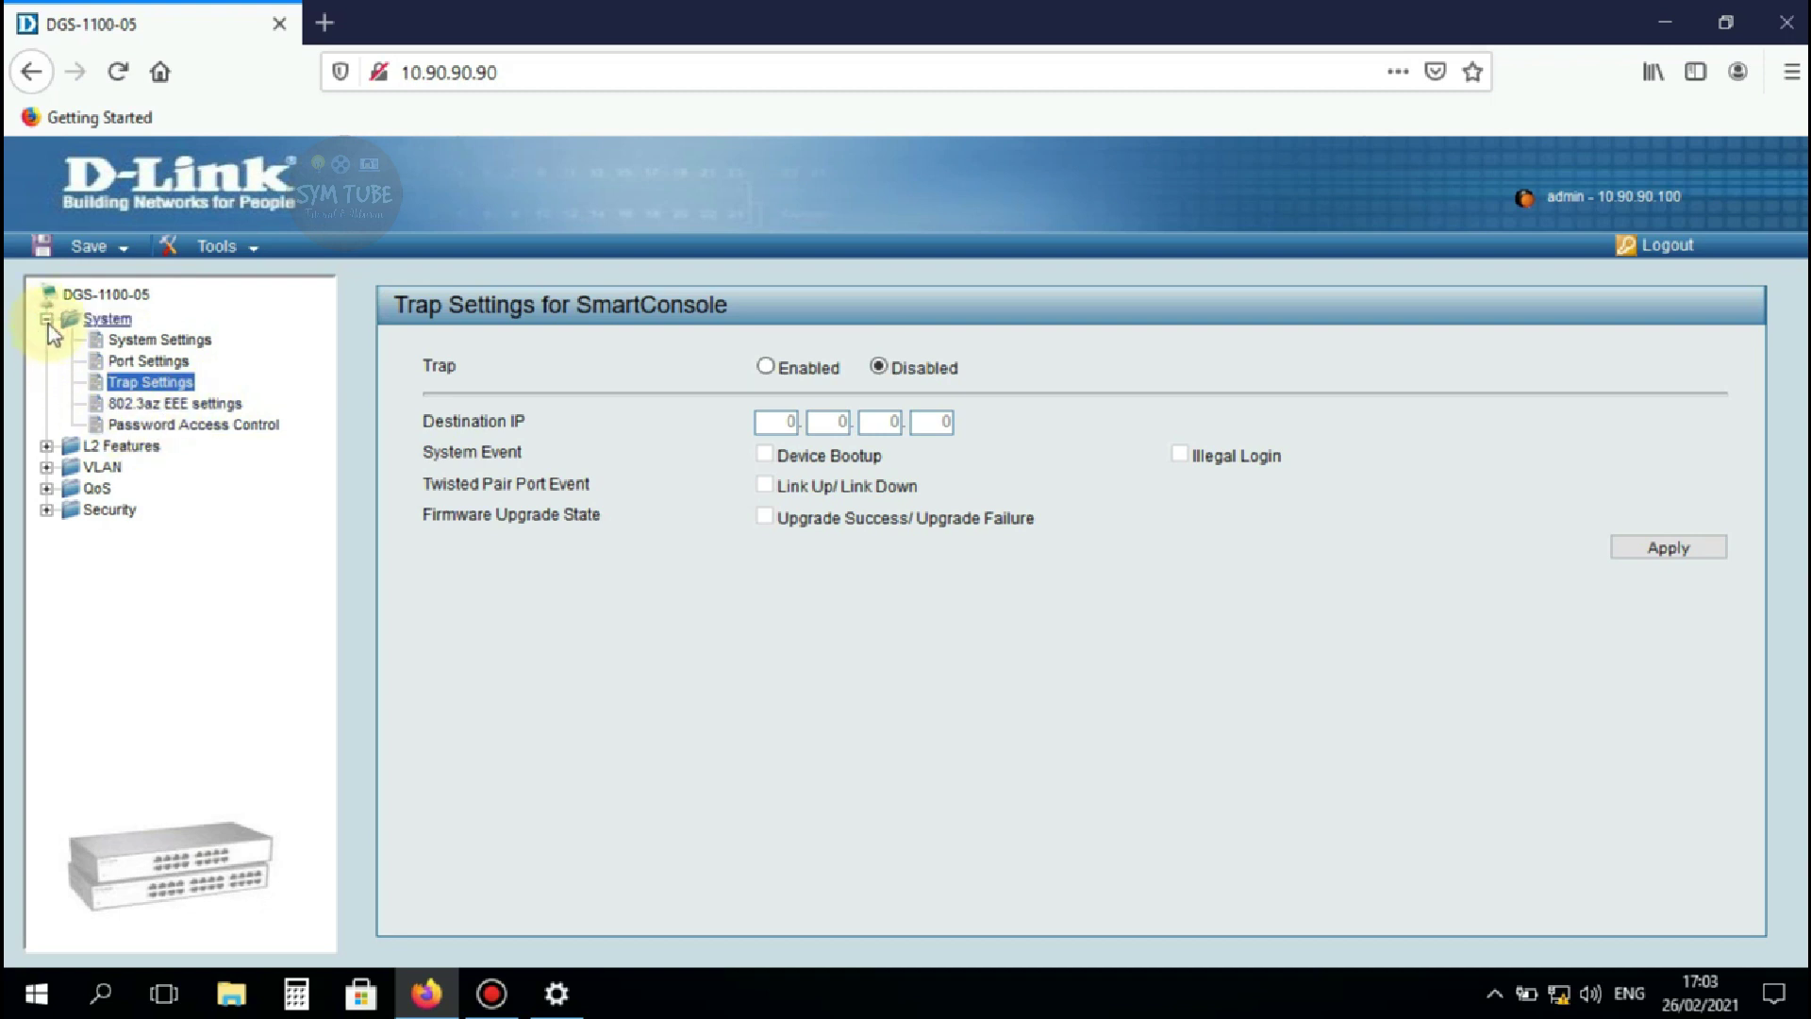
pyautogui.click(45, 467)
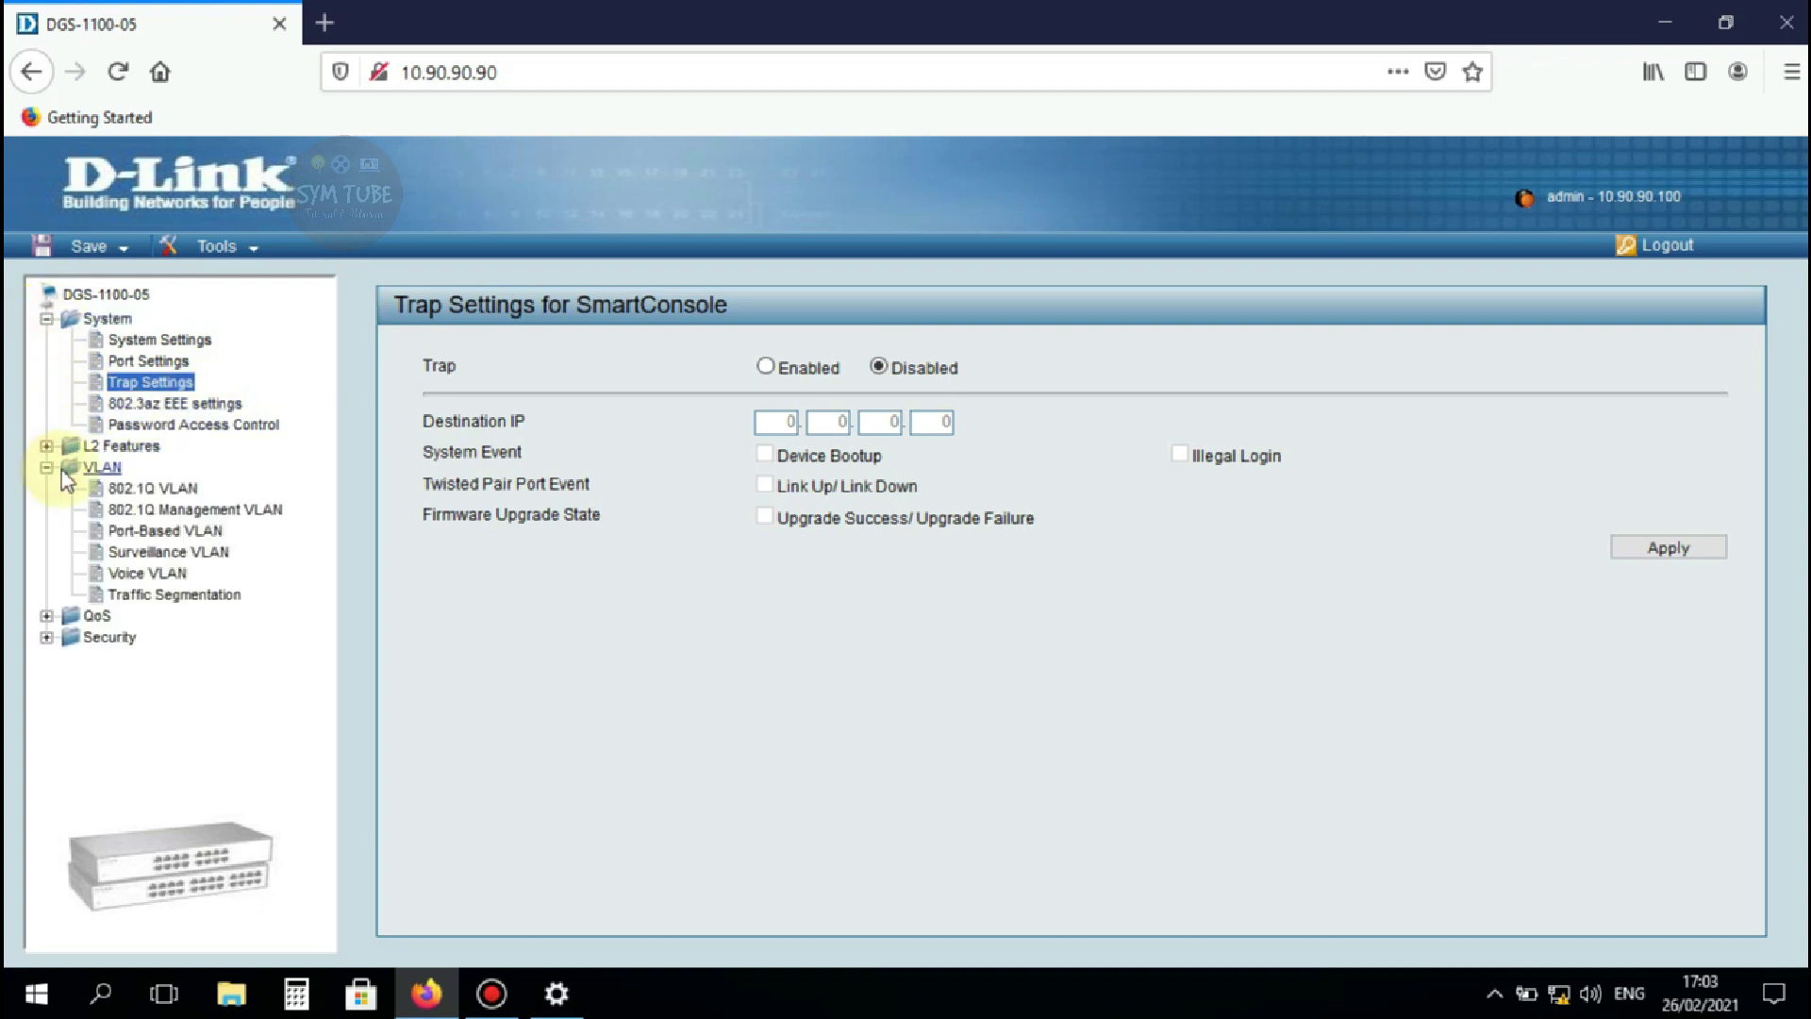
pyautogui.click(150, 487)
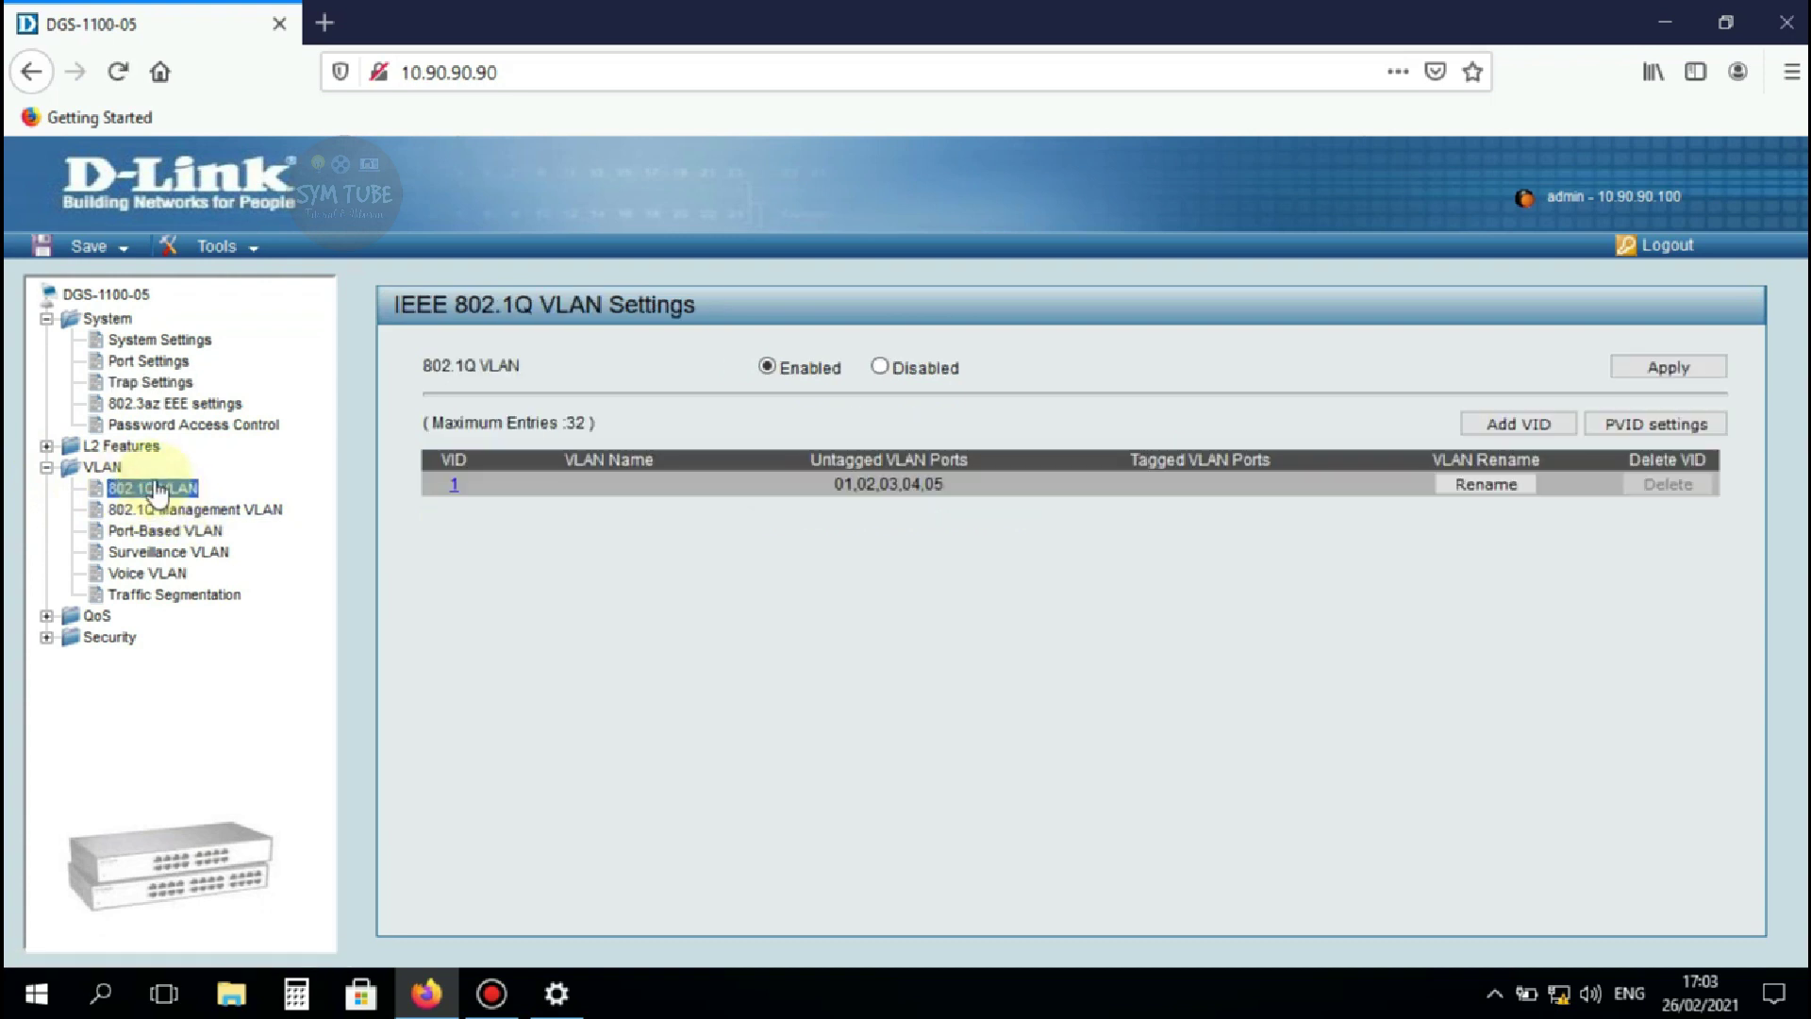